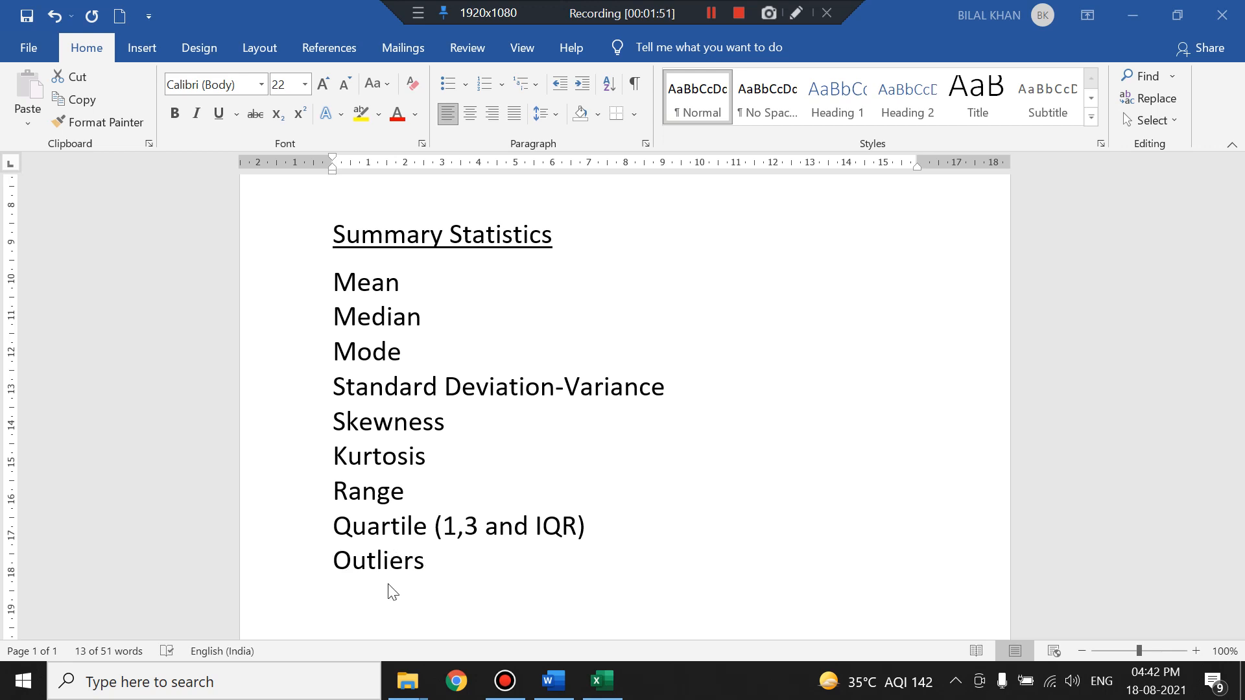
# Switch from the Word document to the Excel workbook holding the data and dismiss the Twitter notification
pyautogui.scroll(5, 409, 441)
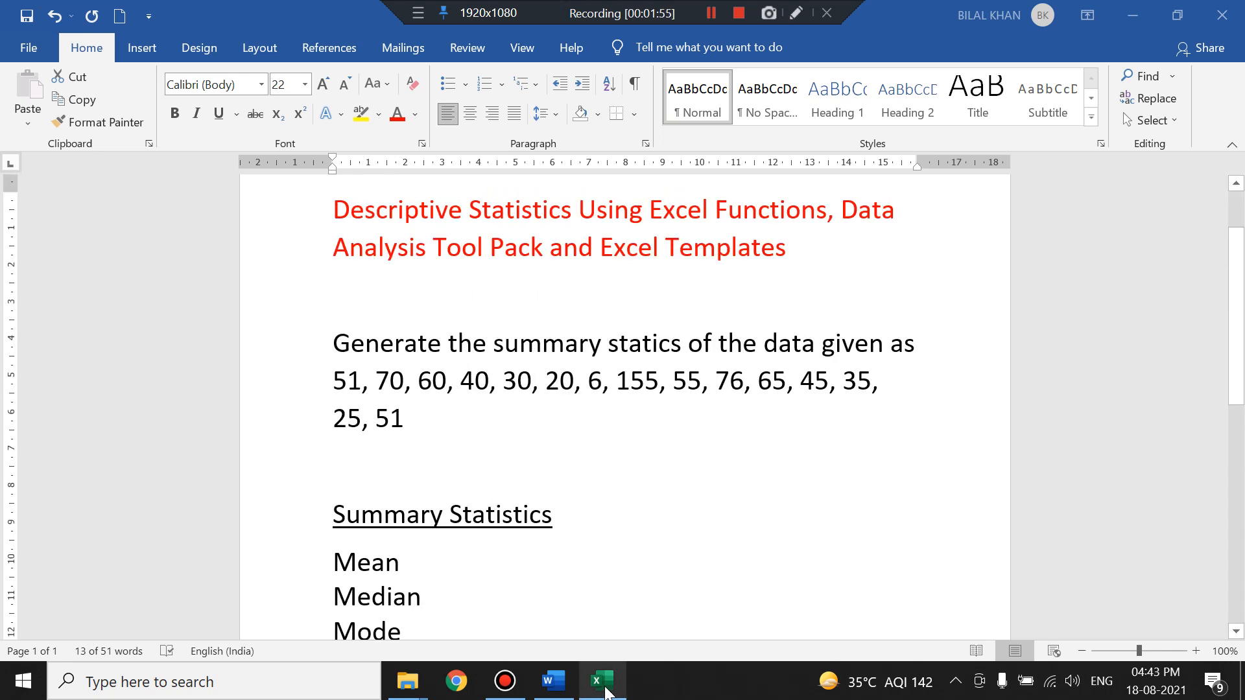
pyautogui.click(606, 692)
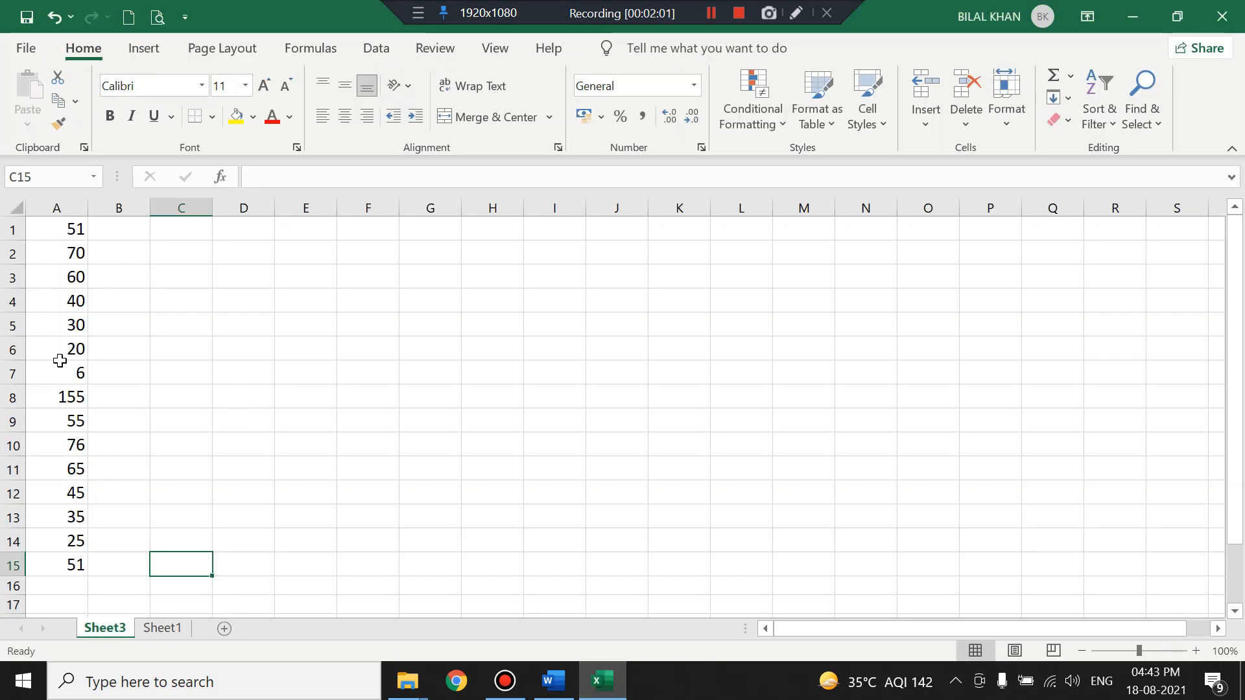
pyautogui.moveTo(68, 519); pyautogui.dragTo(68, 529)
pyautogui.click(146, 519)
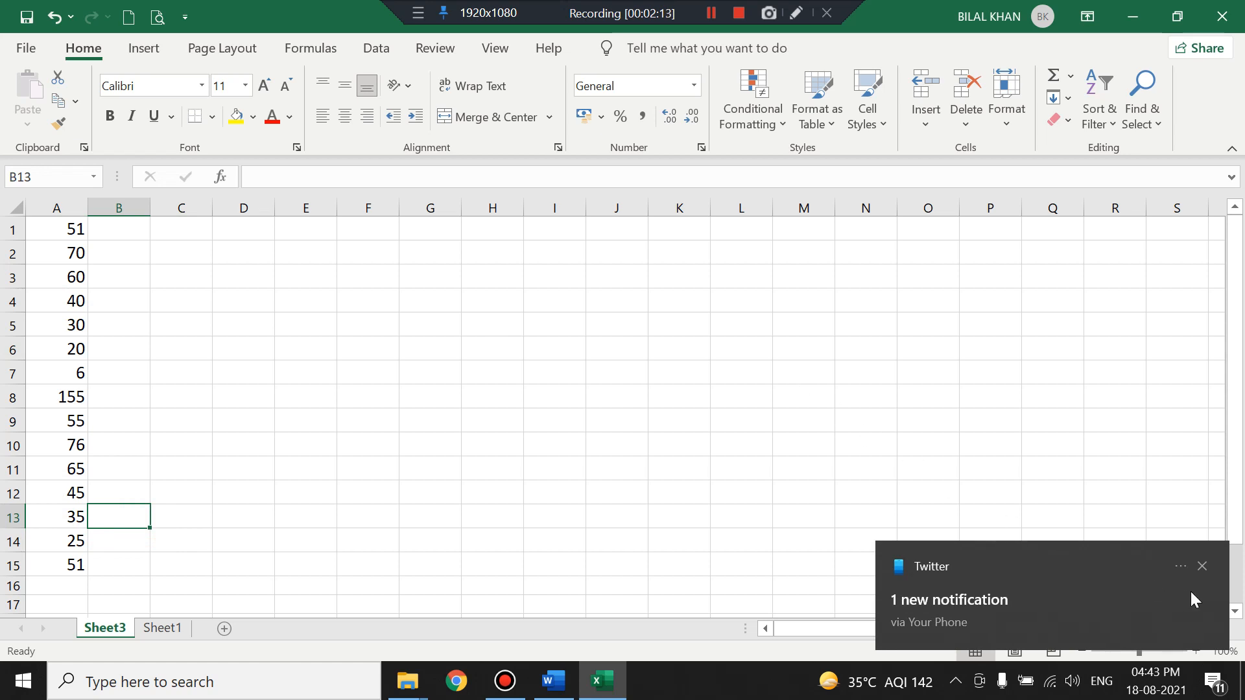
pyautogui.click(1203, 574)
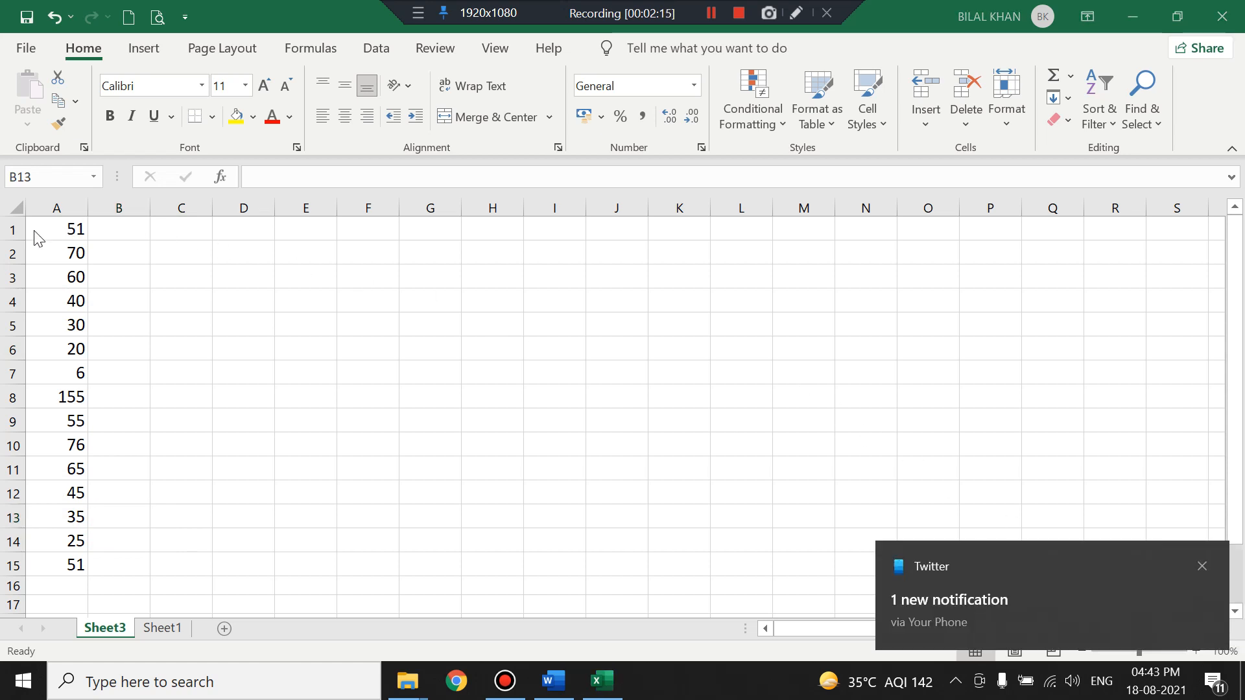
pyautogui.click(1203, 566)
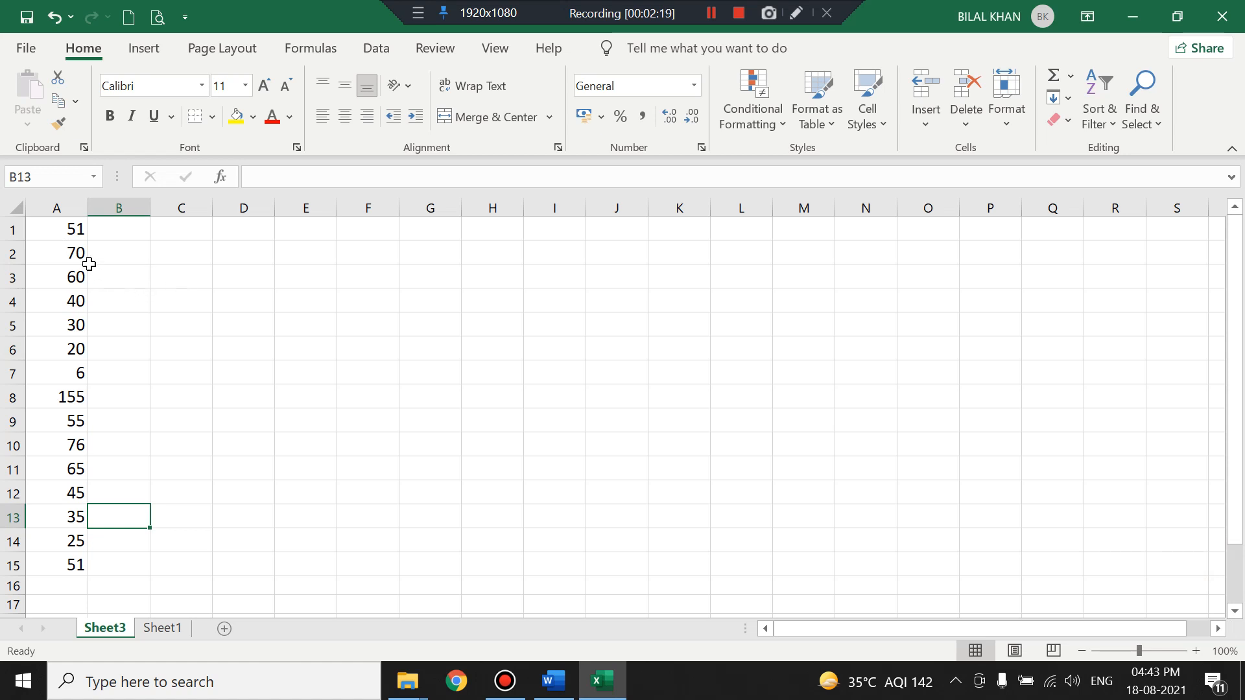
# Sort the data in column A of Sheet3 from smallest to largest
pyautogui.click(65, 209)
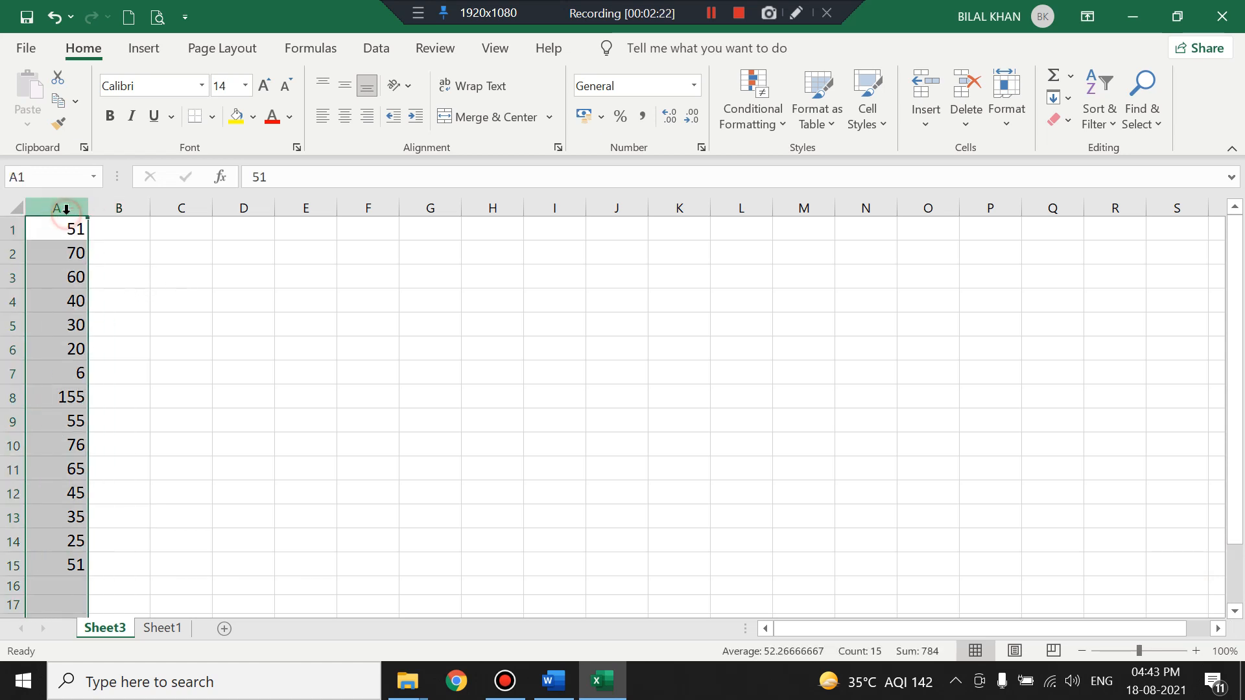
pyautogui.click(1092, 91)
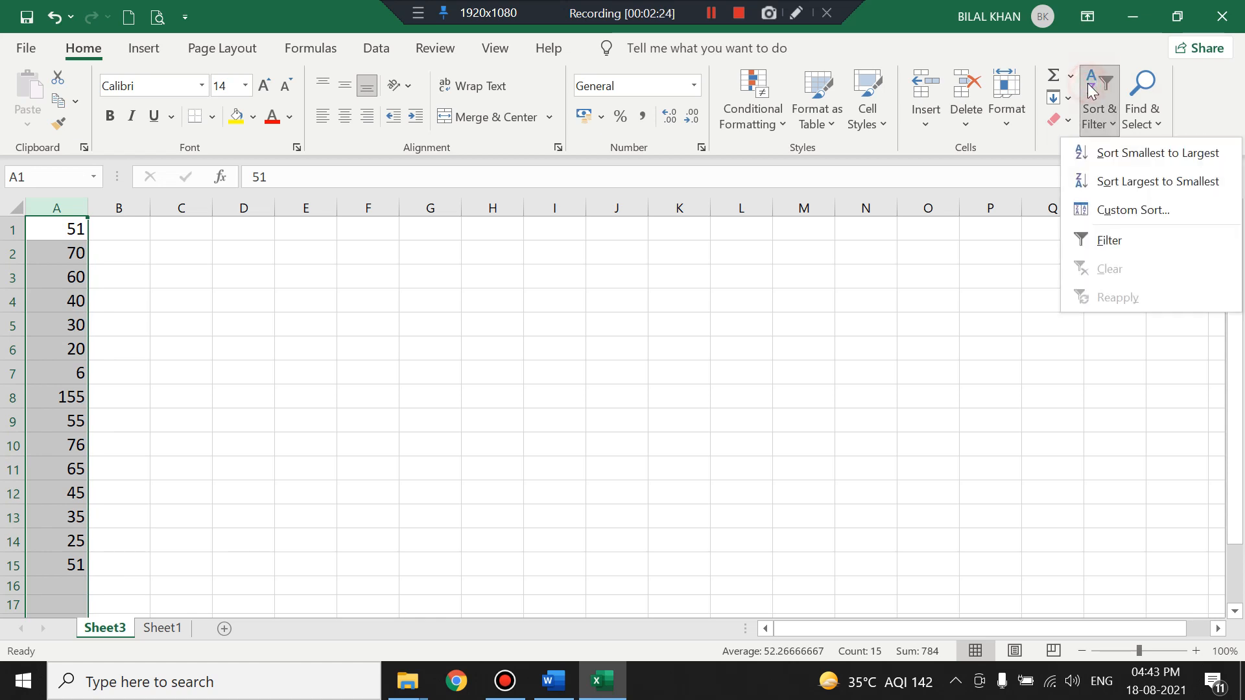
pyautogui.click(1115, 153)
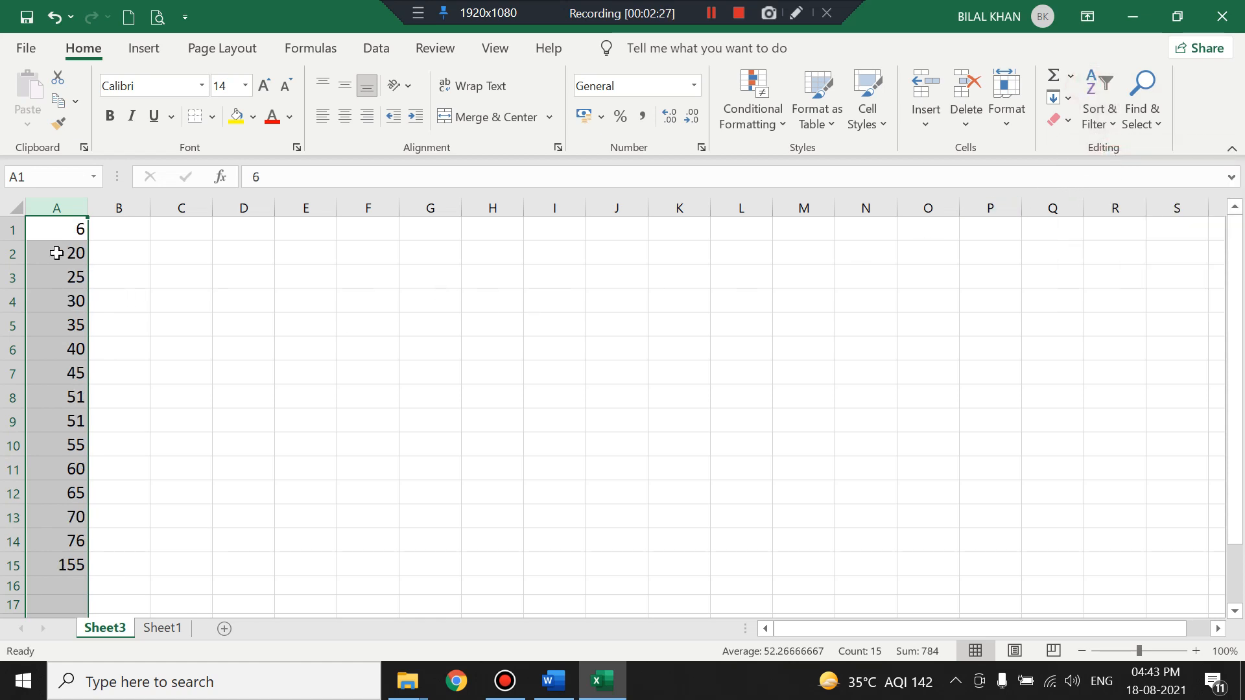
pyautogui.moveTo(48, 233); pyautogui.dragTo(51, 553)
pyautogui.click(160, 490)
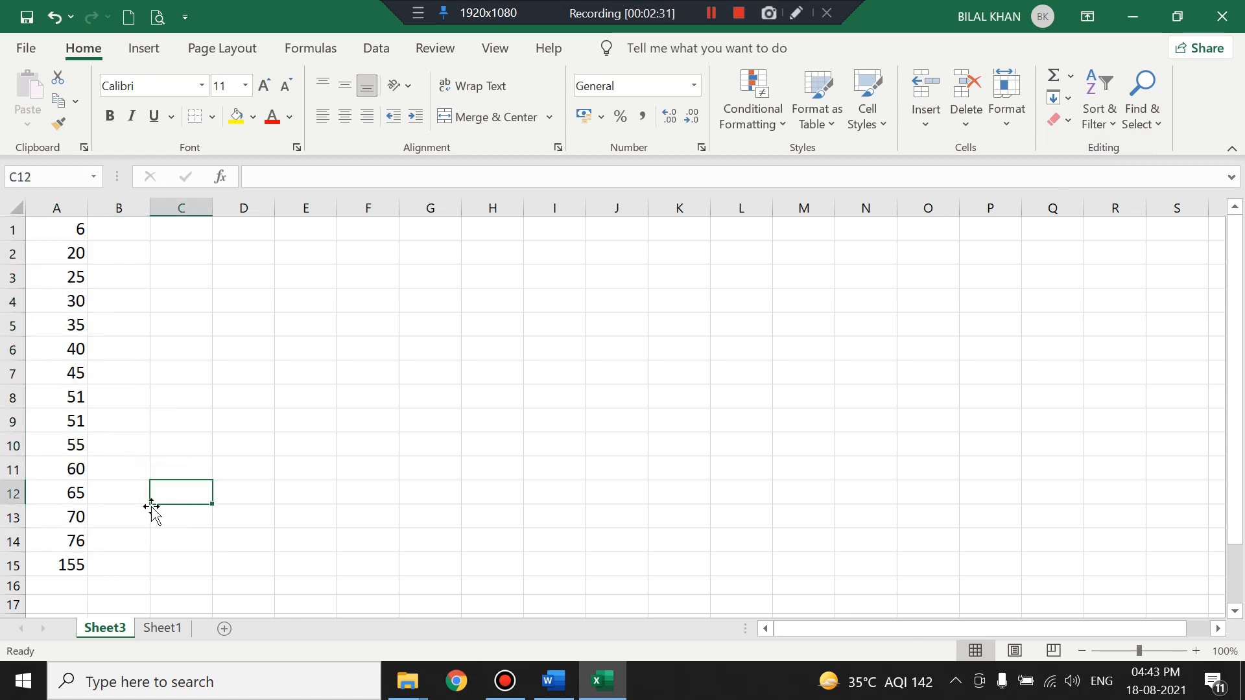
# Open Sheet1 and select cell E2 beside the Mean label
pyautogui.click(164, 629)
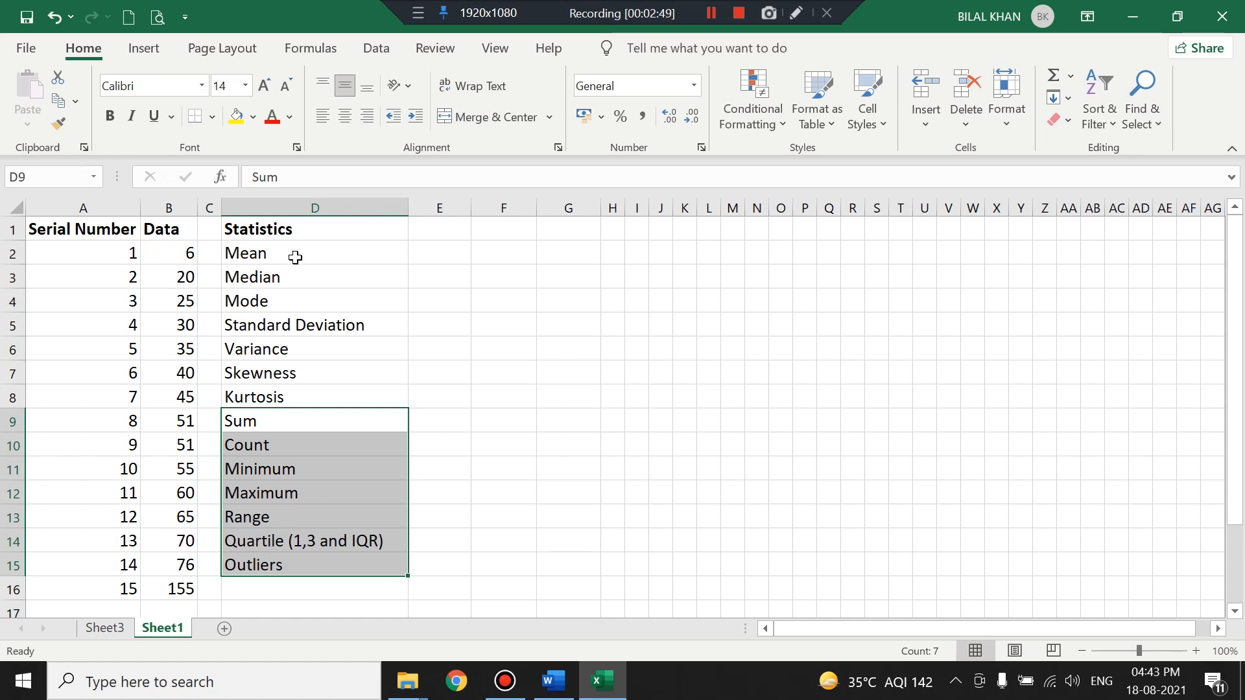
pyautogui.click(432, 256)
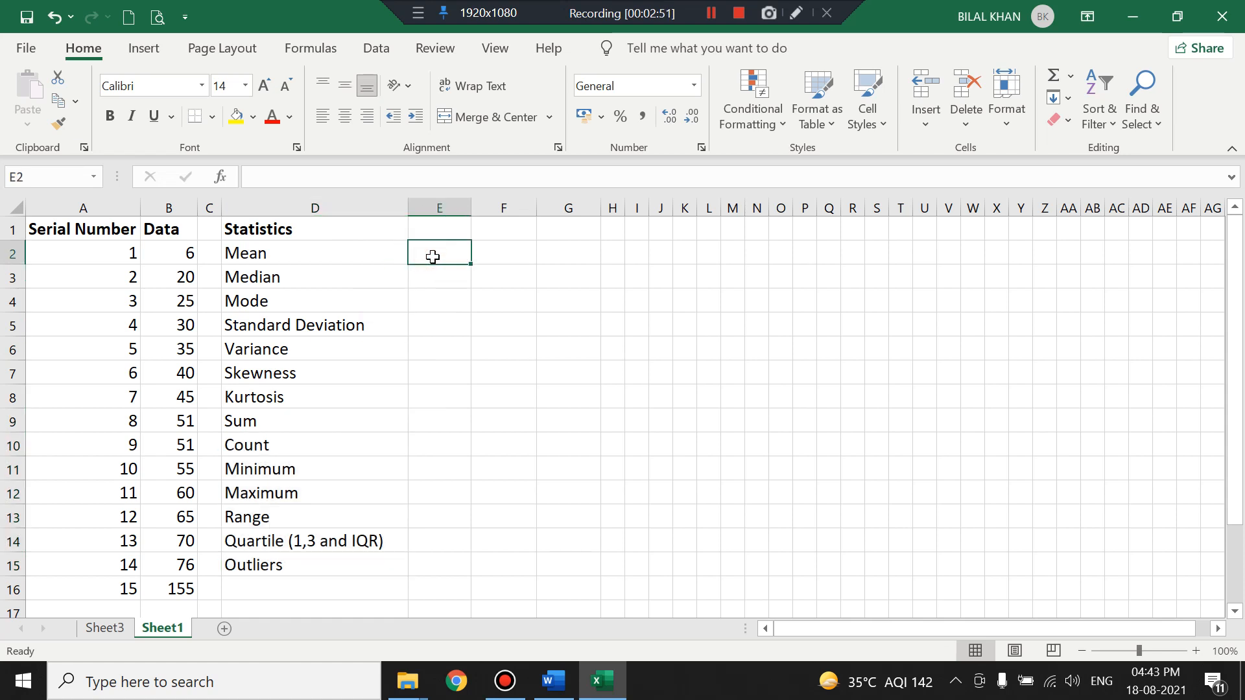
pyautogui.click(221, 179)
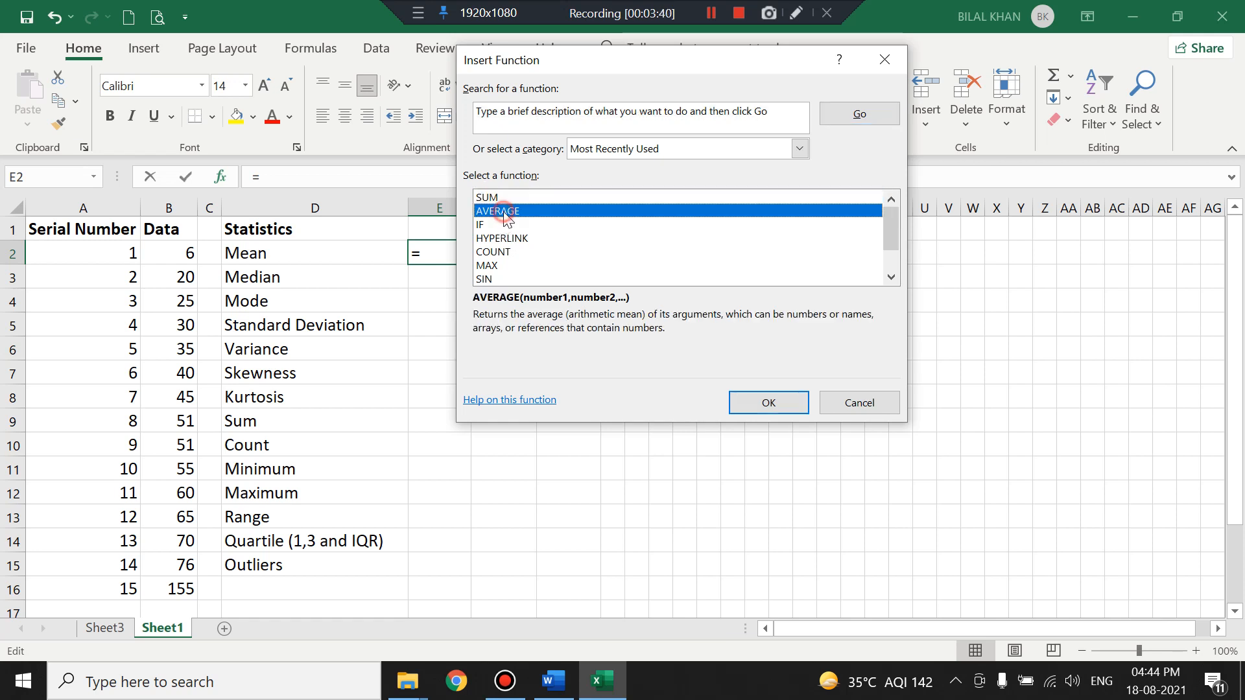
pyautogui.doubleClick(504, 212)
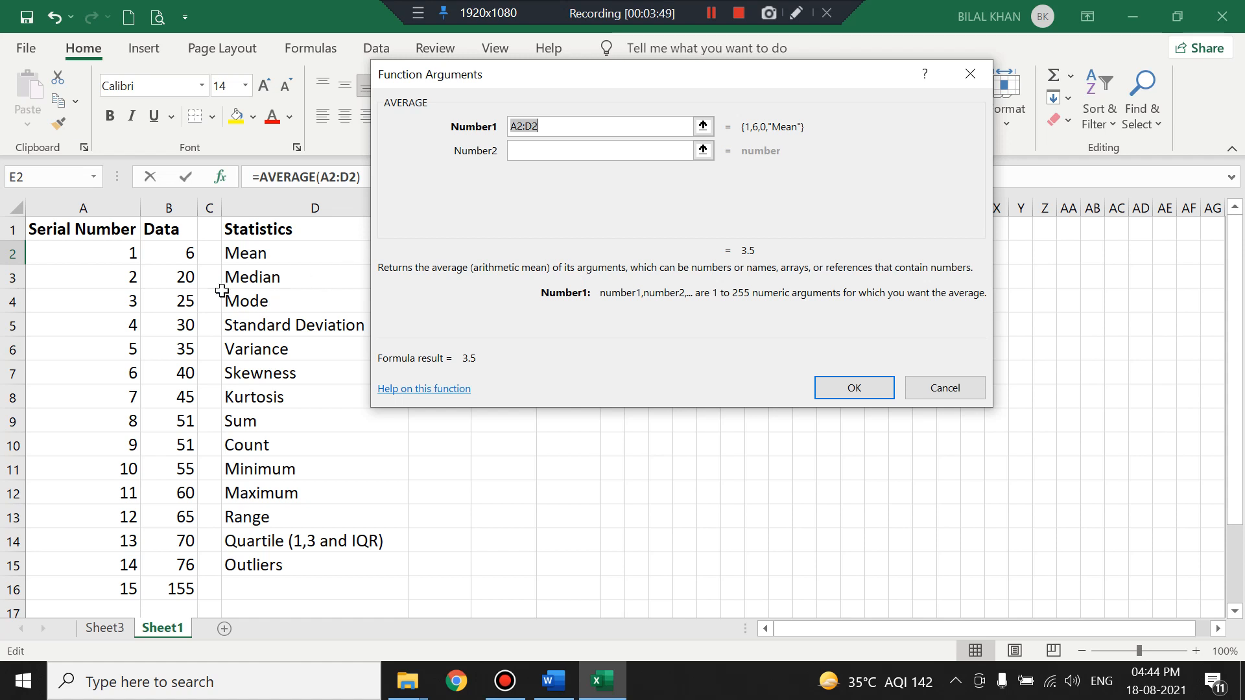
pyautogui.moveTo(182, 258); pyautogui.dragTo(179, 578)
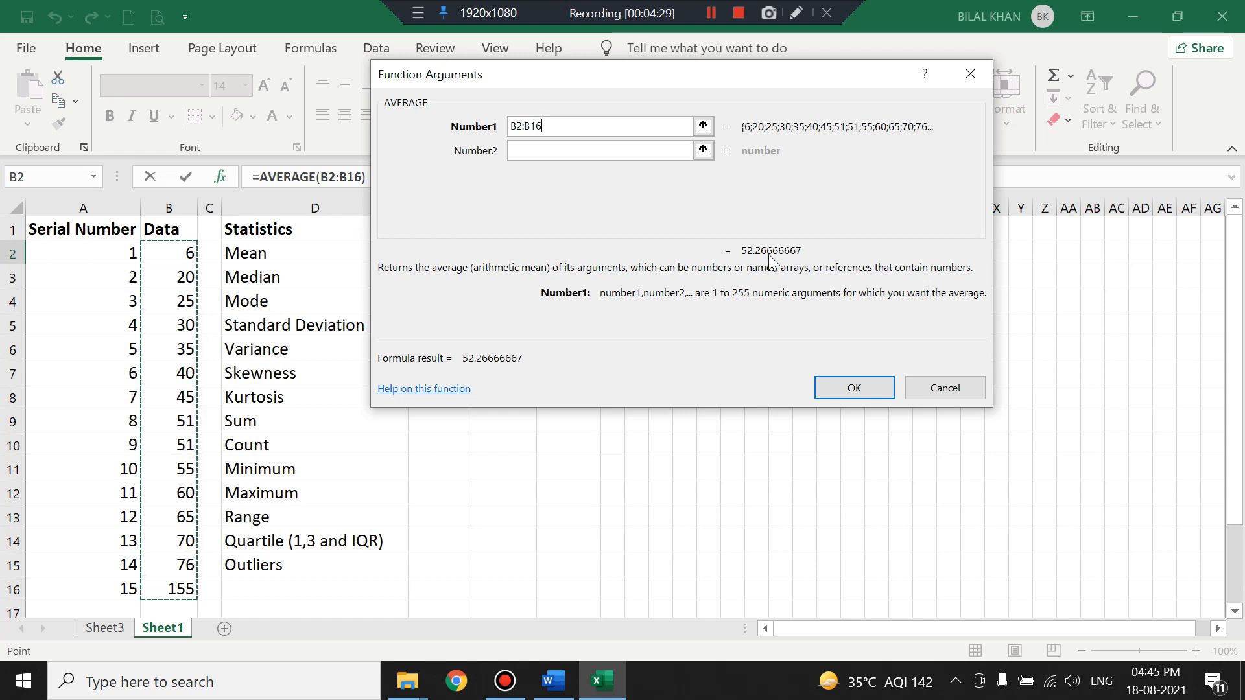
pyautogui.click(944, 389)
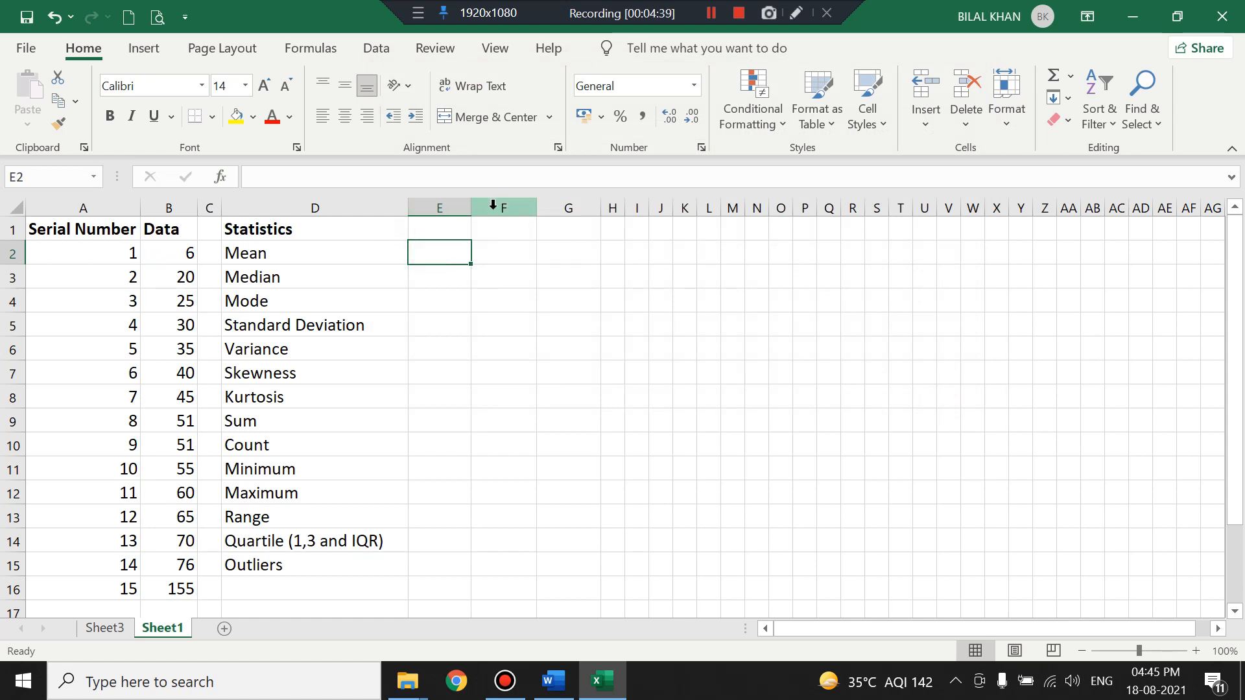
# Calculate the mean in E2 with the formula =AVERAGE(B2:B16)
pyautogui.write('=')
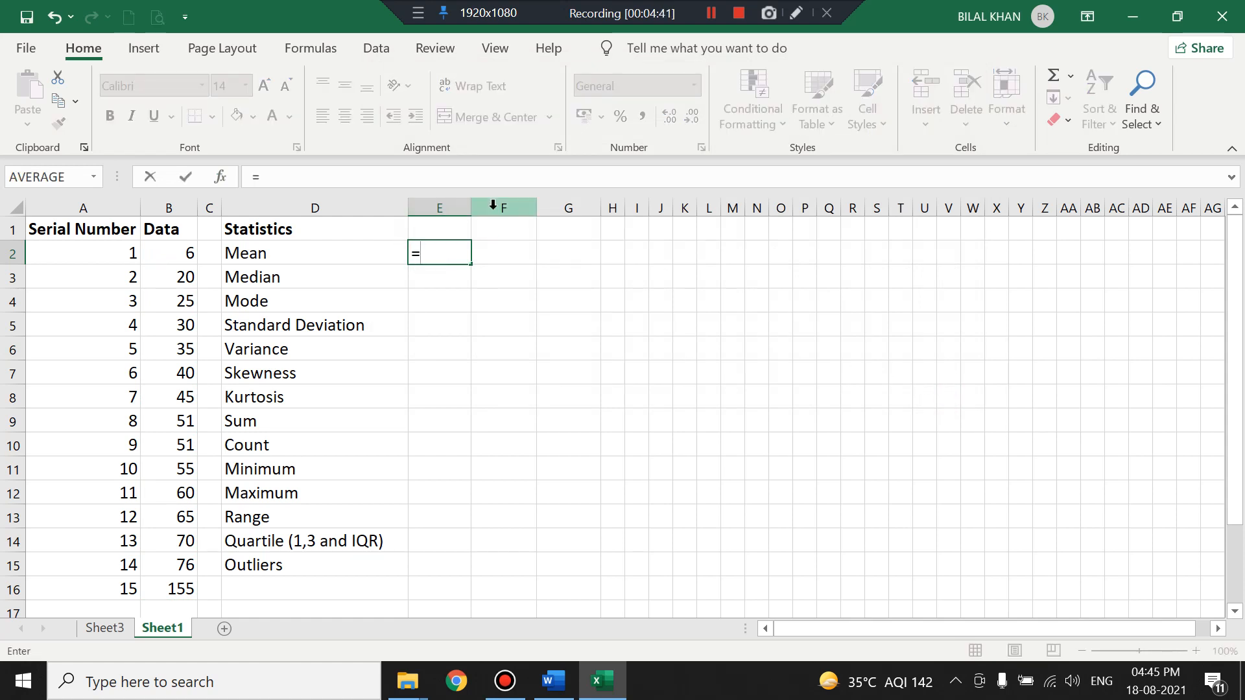
pyautogui.write('av')
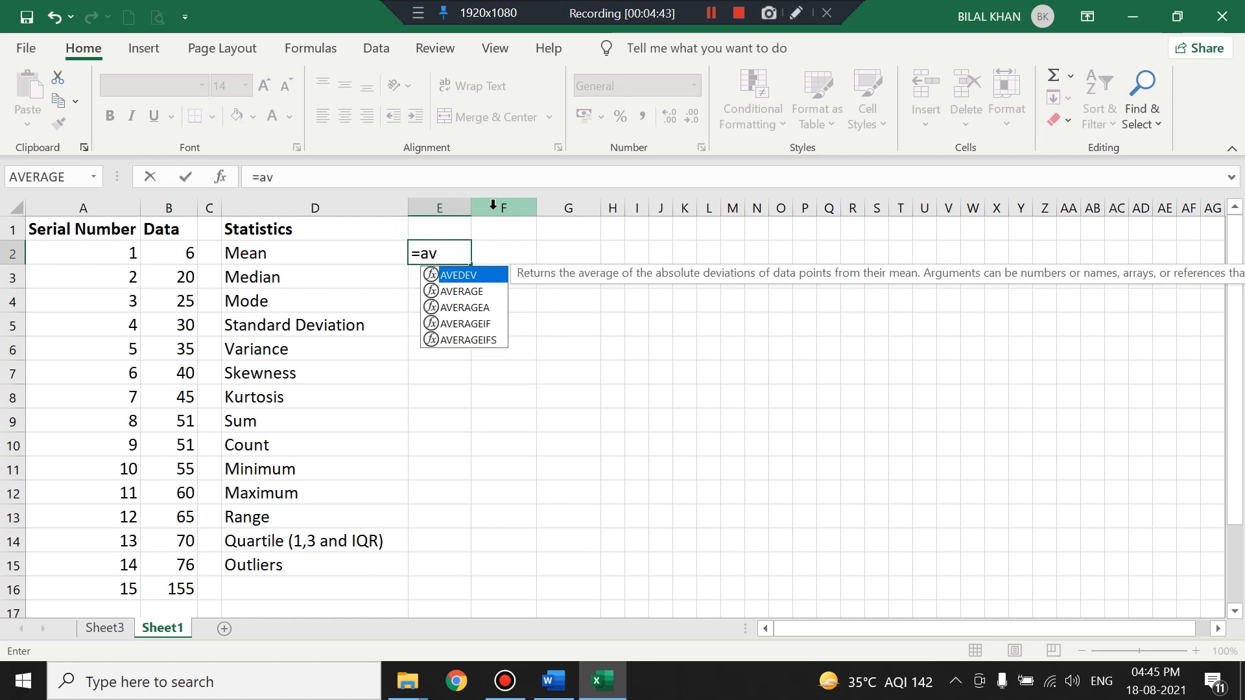
pyautogui.click(472, 293)
pyautogui.doubleClick(467, 290)
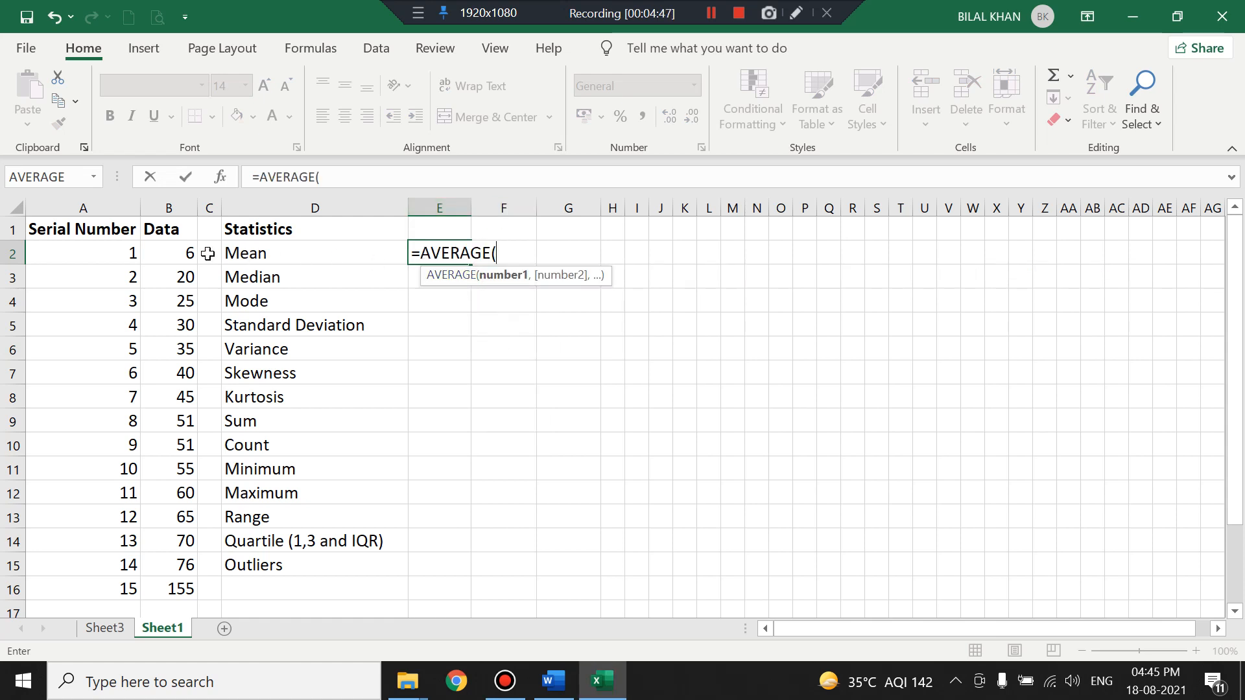
pyautogui.moveTo(186, 253); pyautogui.dragTo(169, 590)
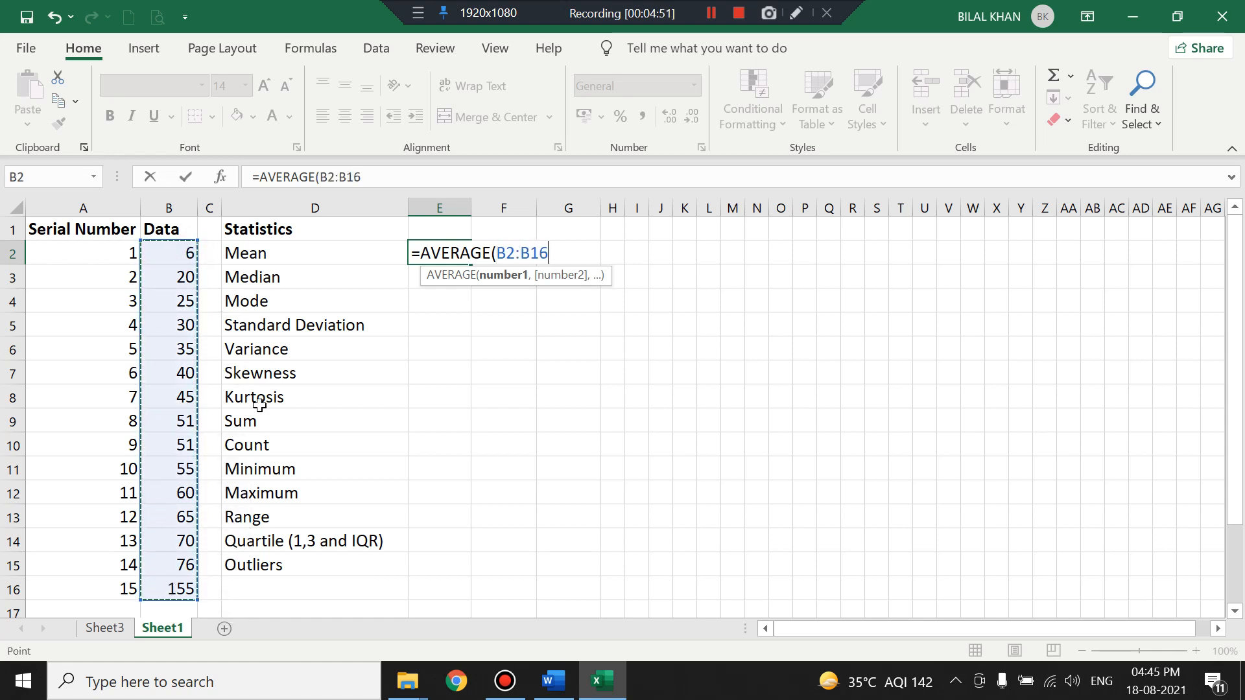
pyautogui.write(')')
pyautogui.press('Return')
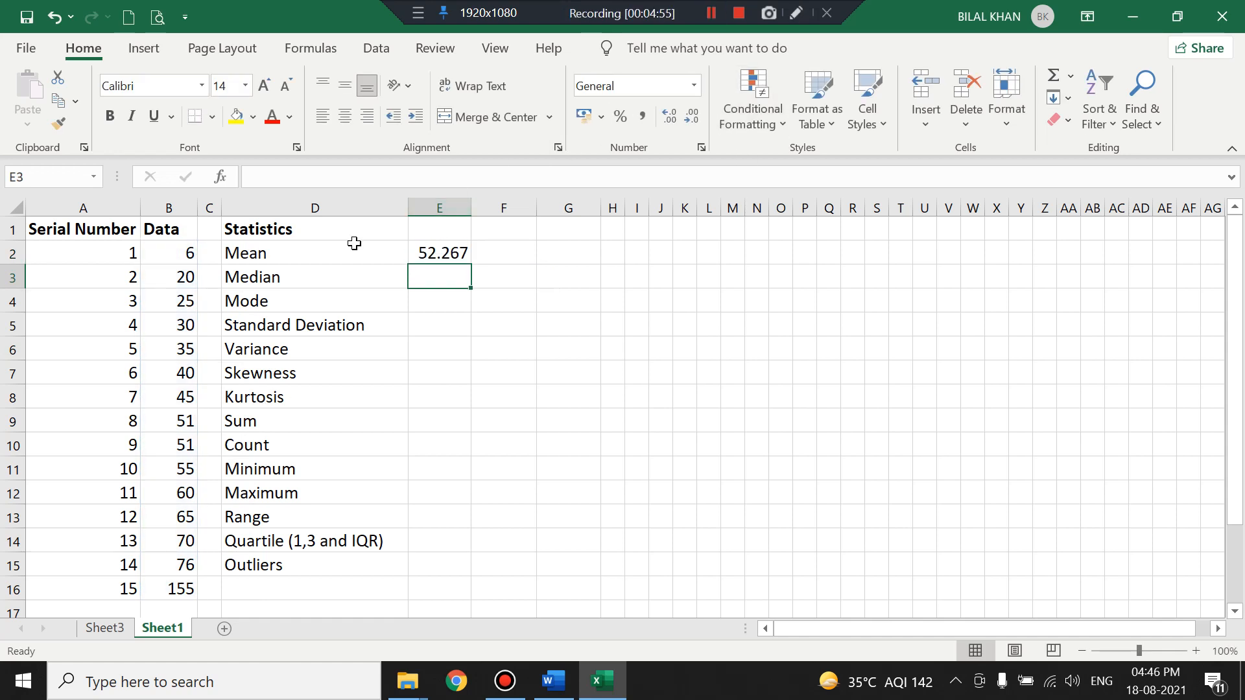
# Calculate the median in E3 with the MEDIAN function over the data range B2:B16
pyautogui.write('=media')
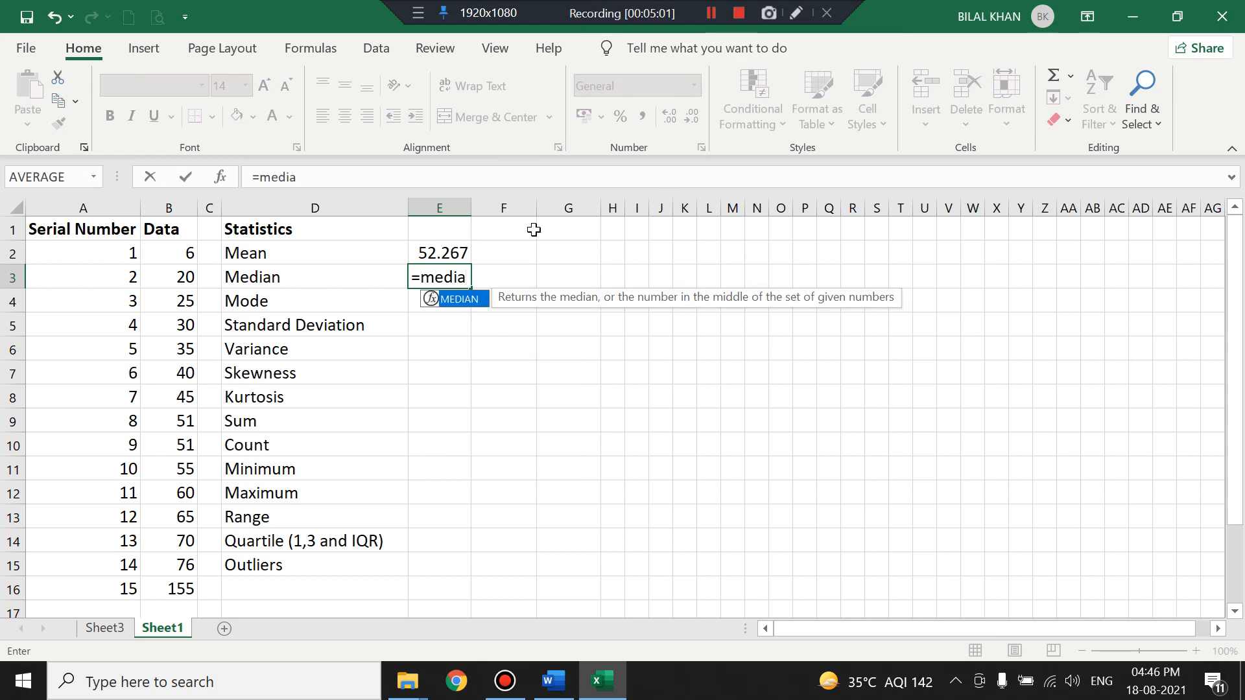
pyautogui.doubleClick(455, 300)
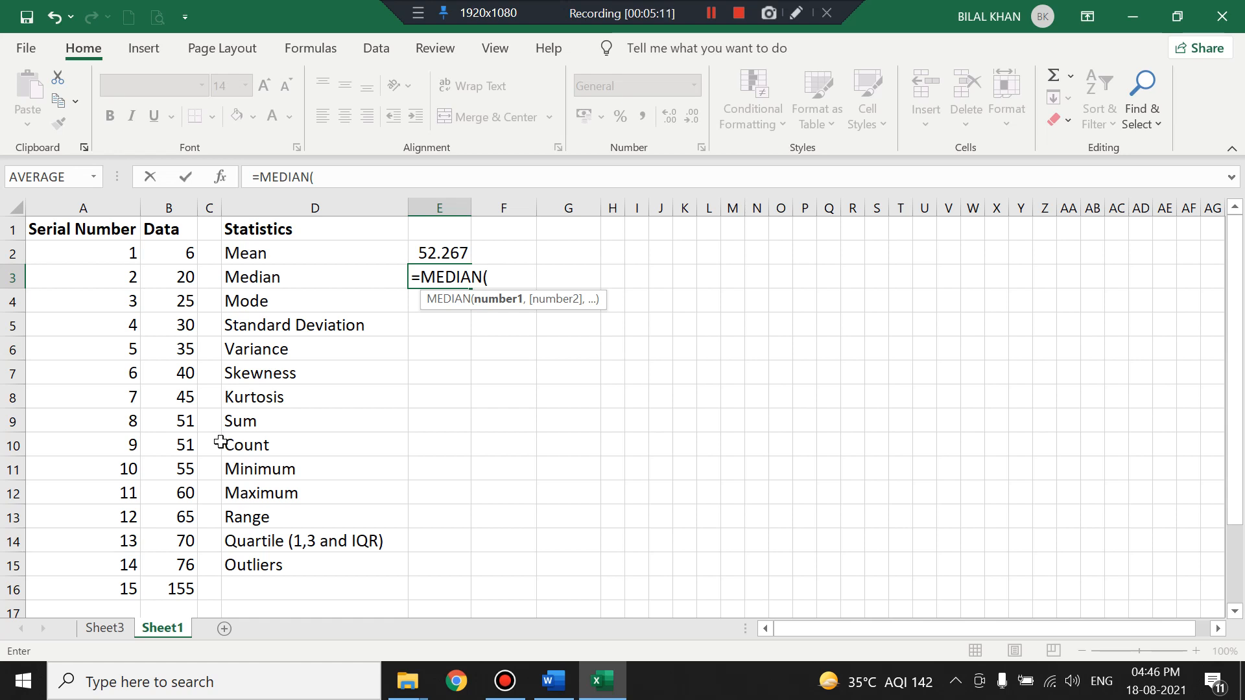
pyautogui.moveTo(153, 254); pyautogui.dragTo(186, 581)
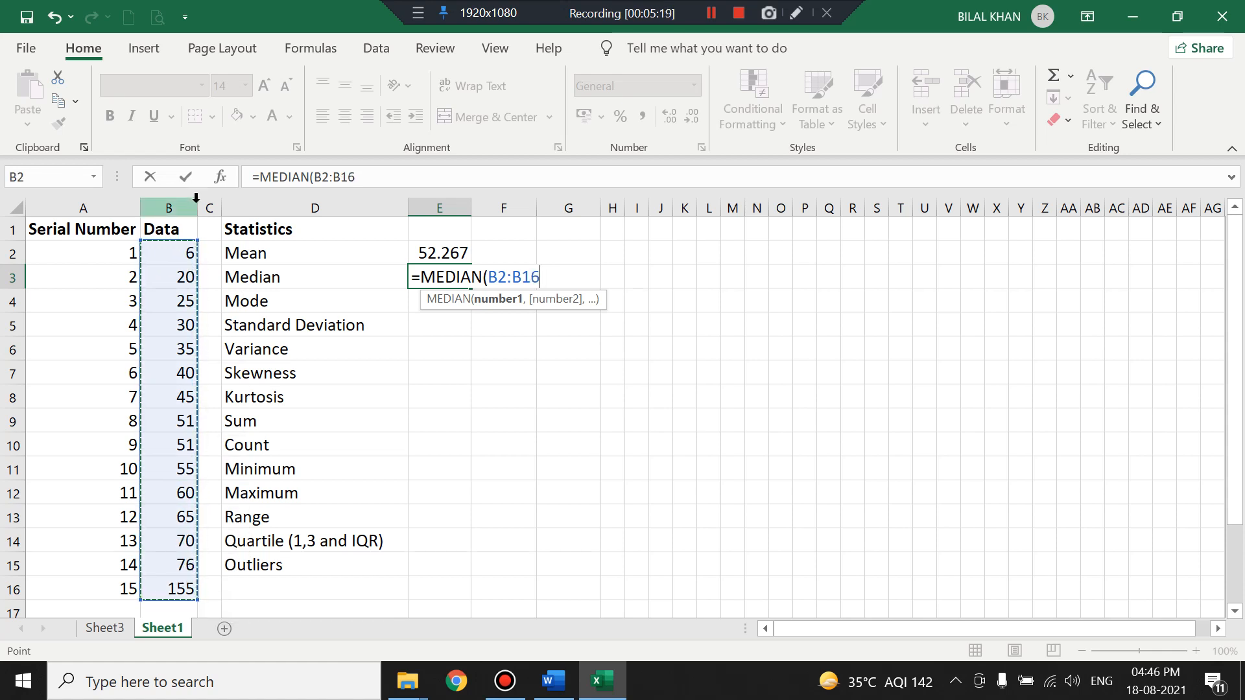
pyautogui.press('Return')
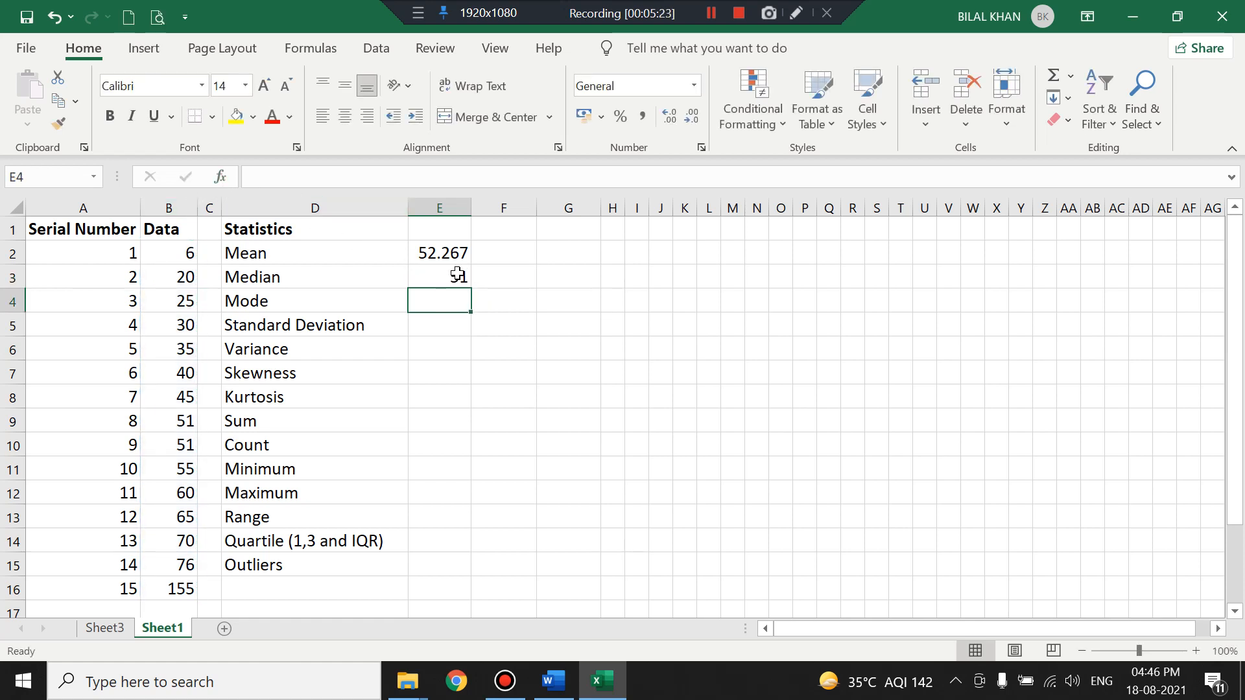
# Calculate the mode in E4 with the MODE function over the data range B2:B16
pyautogui.write('=')
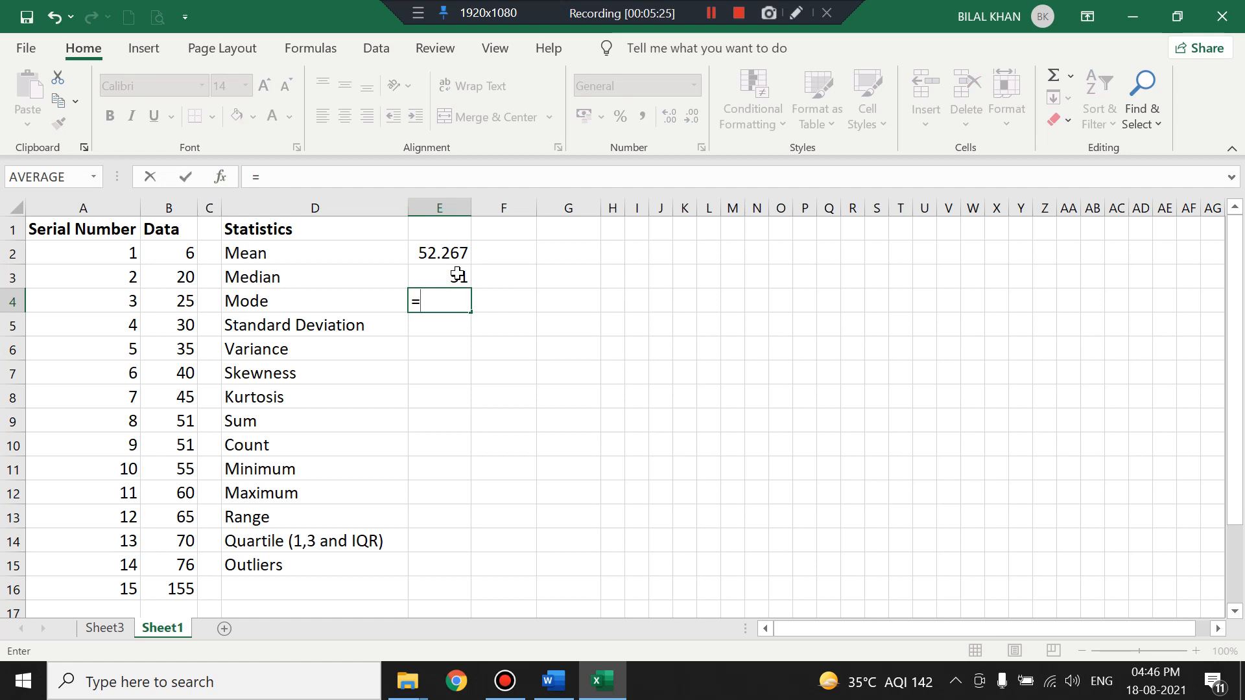
pyautogui.write('mode')
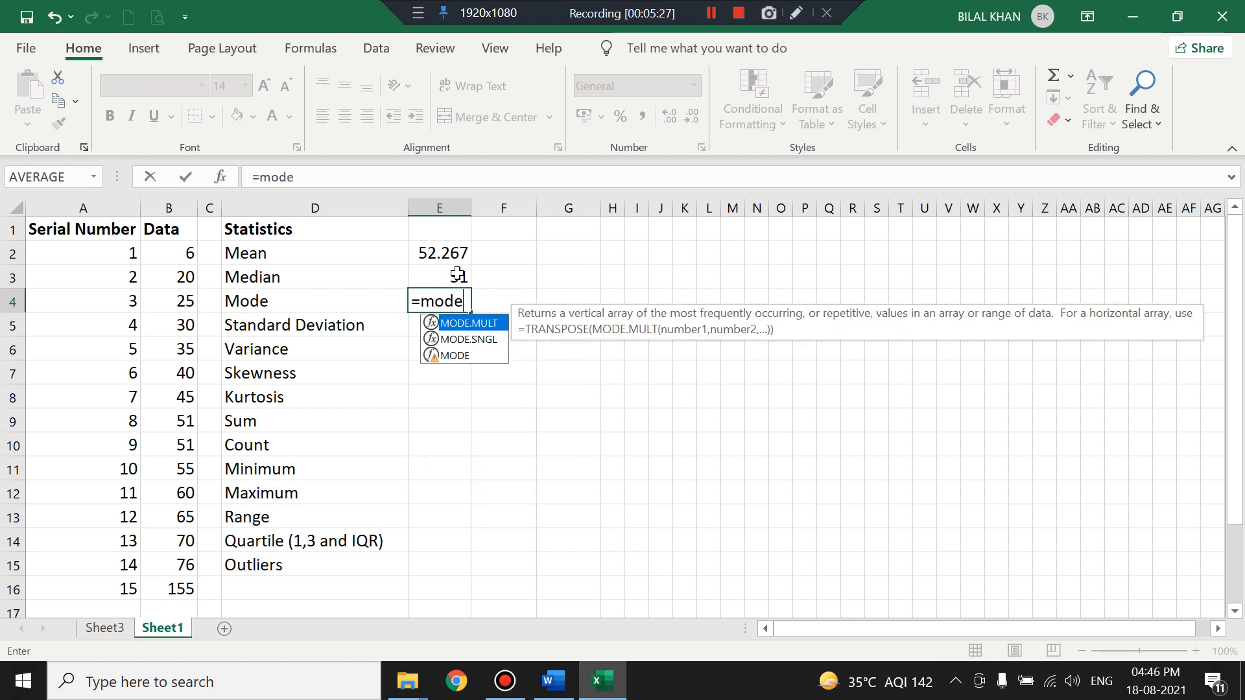
pyautogui.click(447, 356)
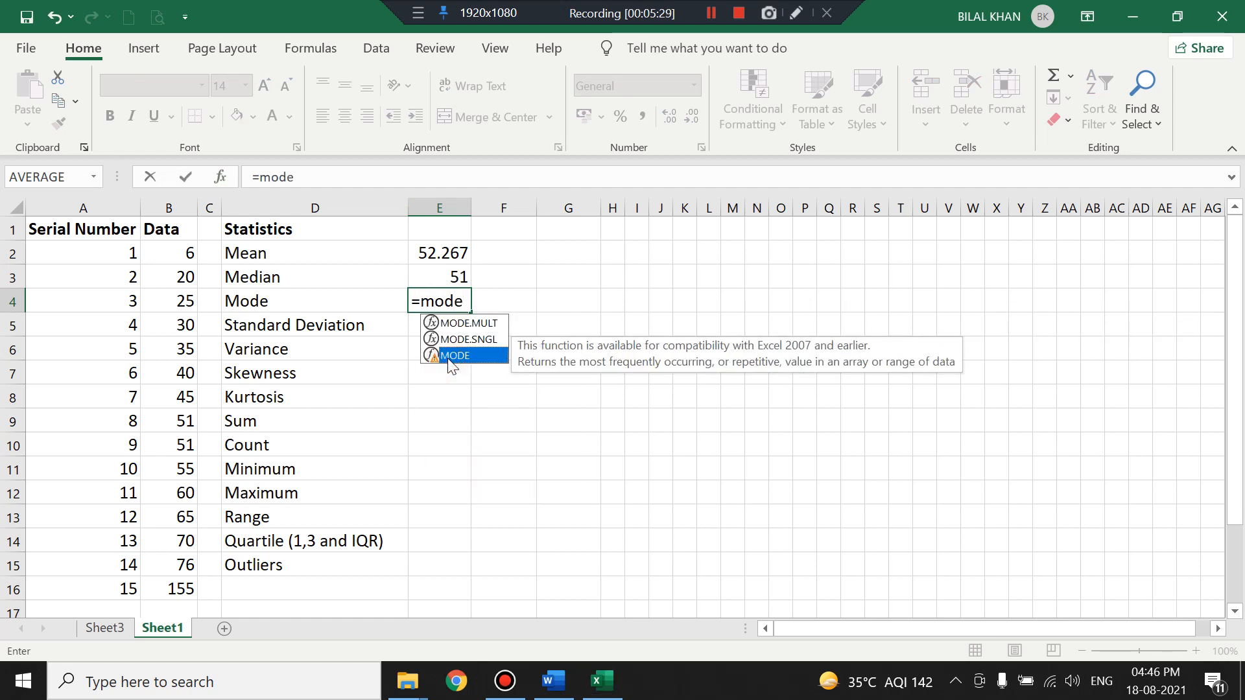
pyautogui.doubleClick(447, 357)
pyautogui.moveTo(162, 252); pyautogui.dragTo(188, 576)
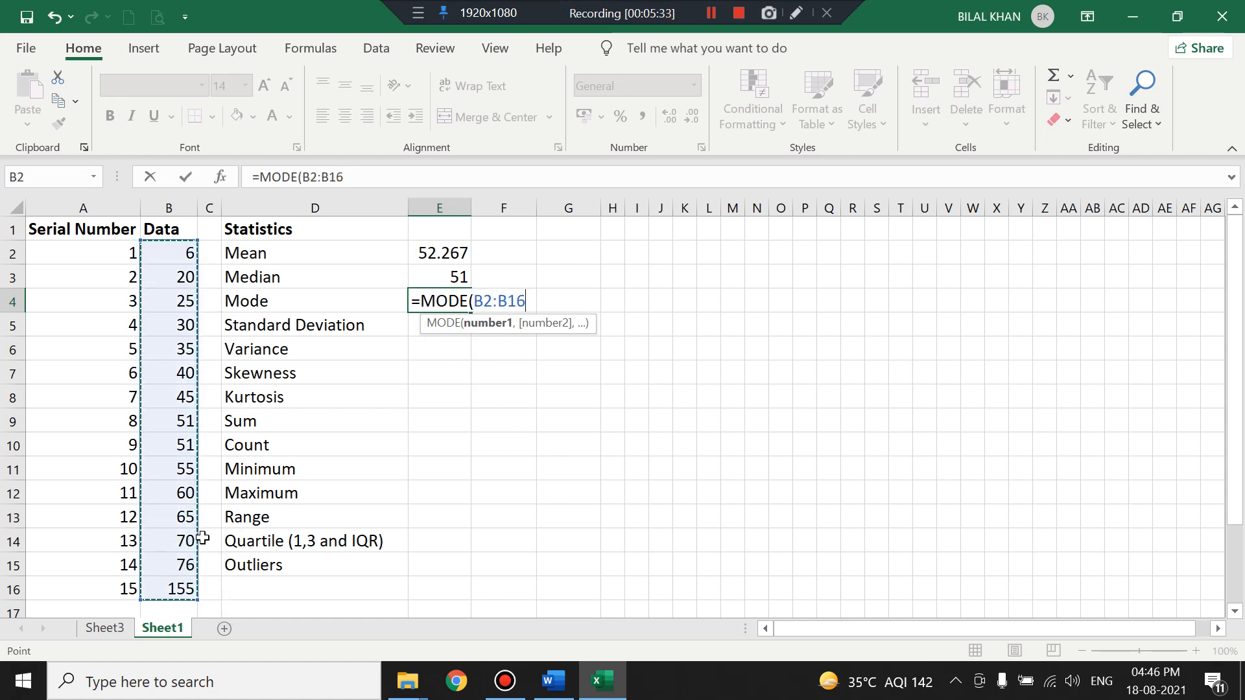
pyautogui.press('Return')
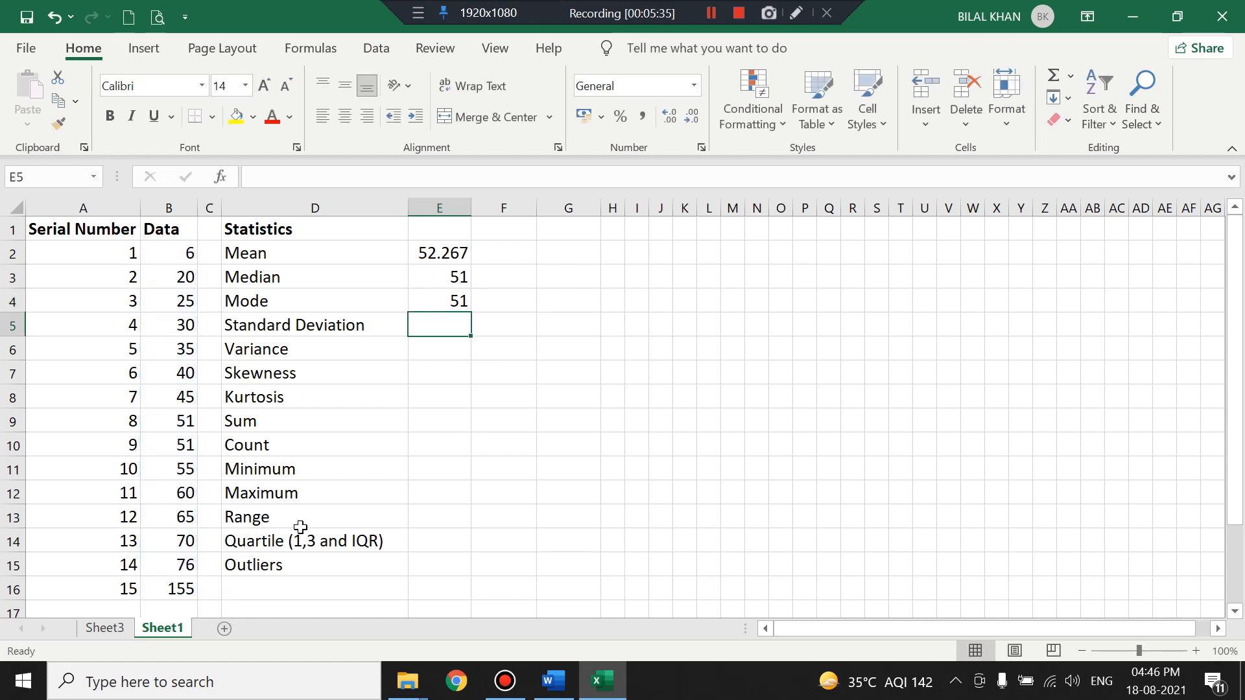
# Calculate the population standard deviation in E5 with the STDEV.P function over the data range B2:B16
pyautogui.doubleClick(425, 328)
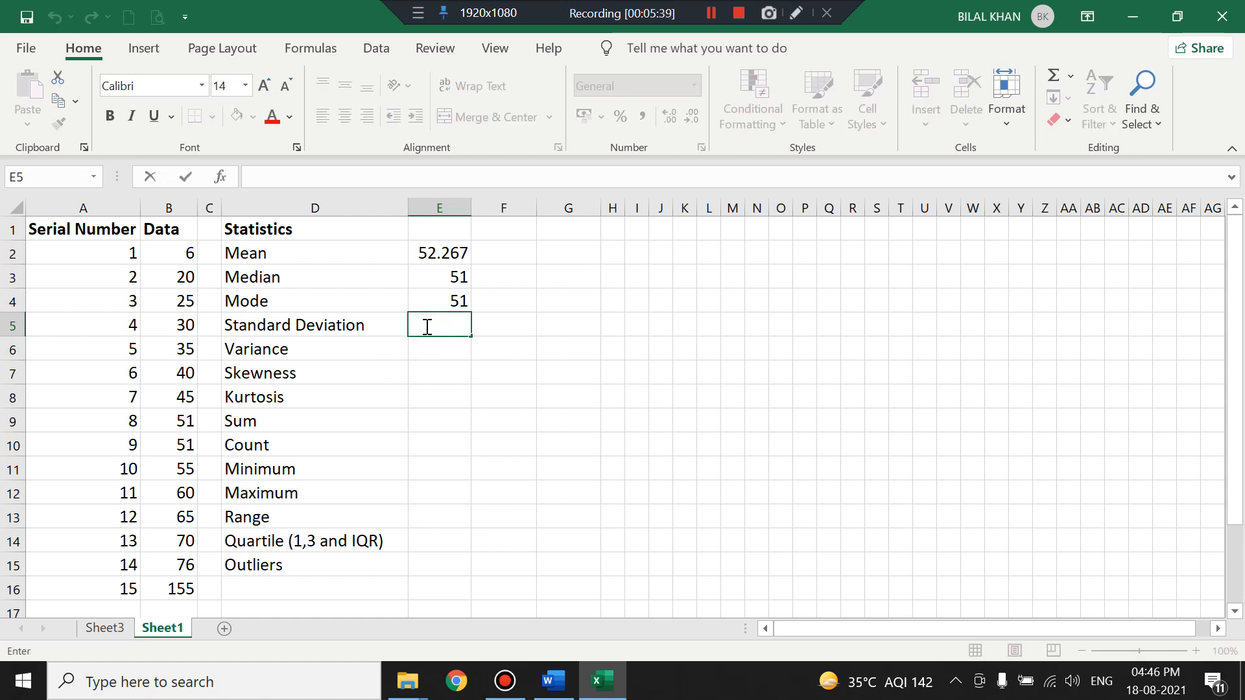
pyautogui.write('=')
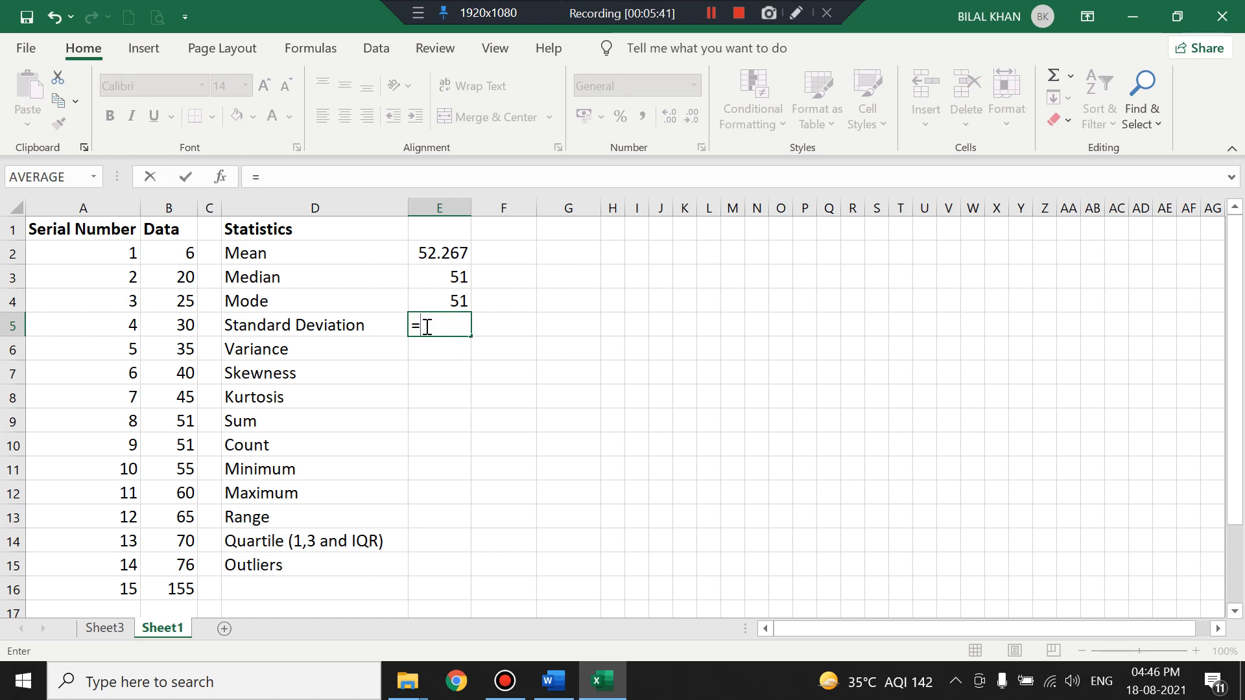
pyautogui.write('st')
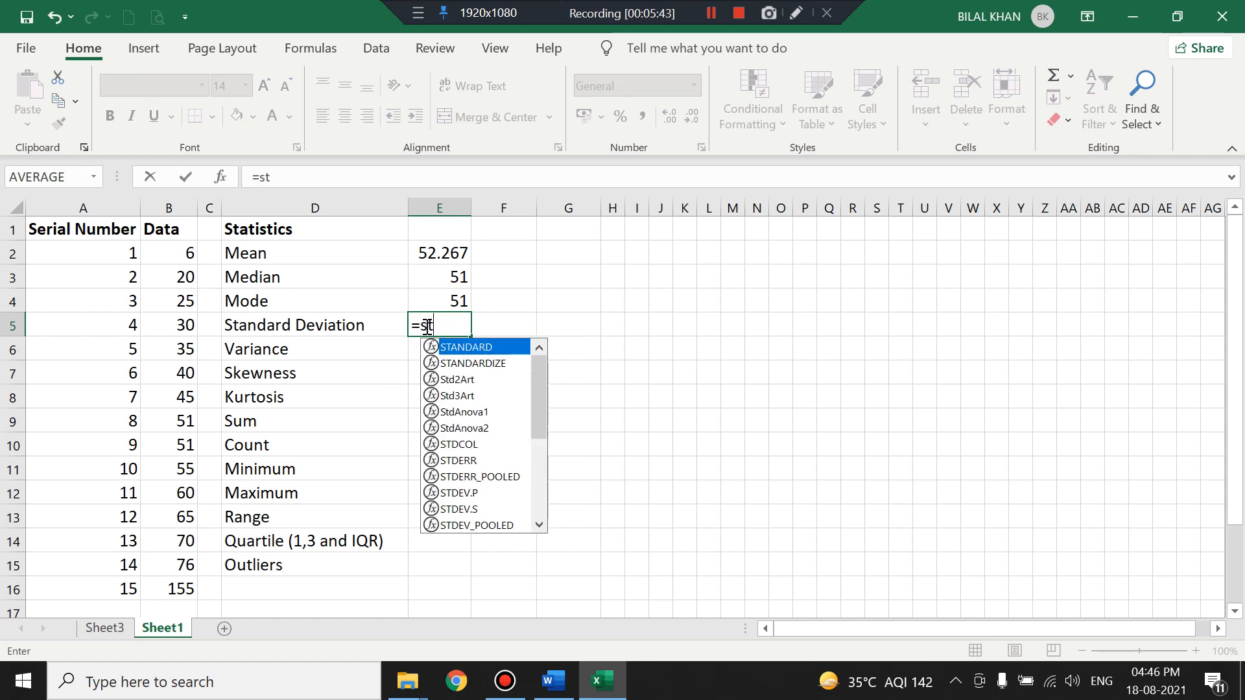
pyautogui.write('d')
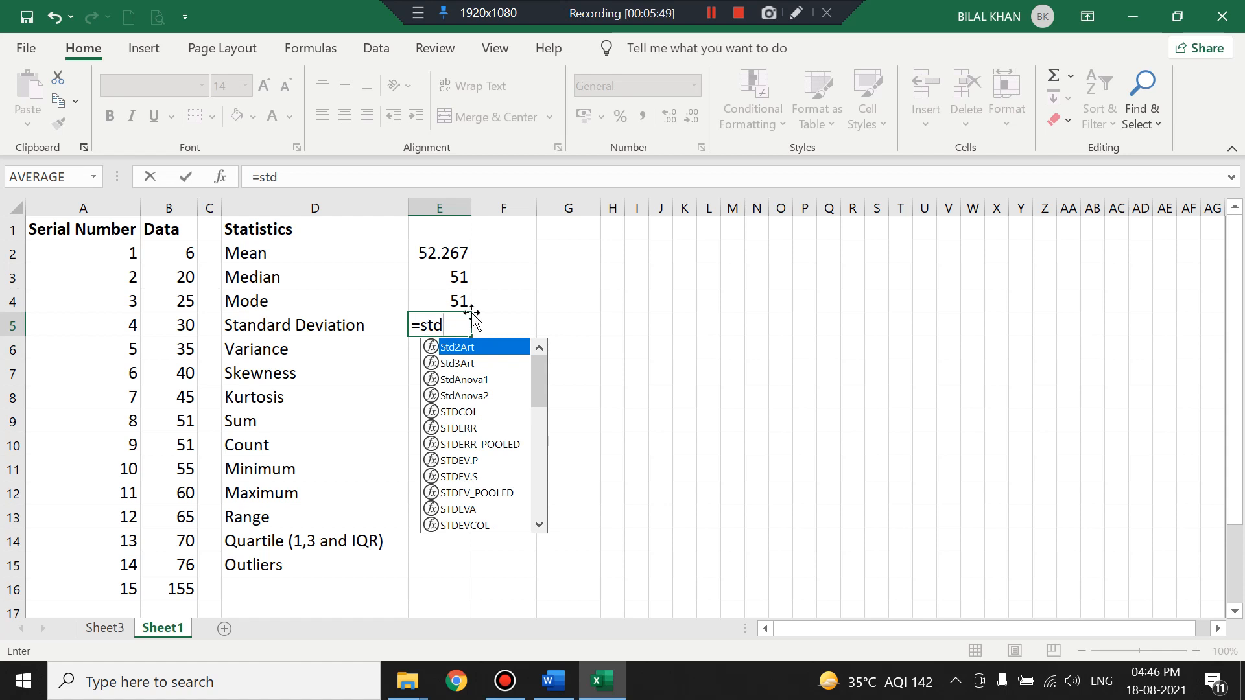
pyautogui.click(461, 460)
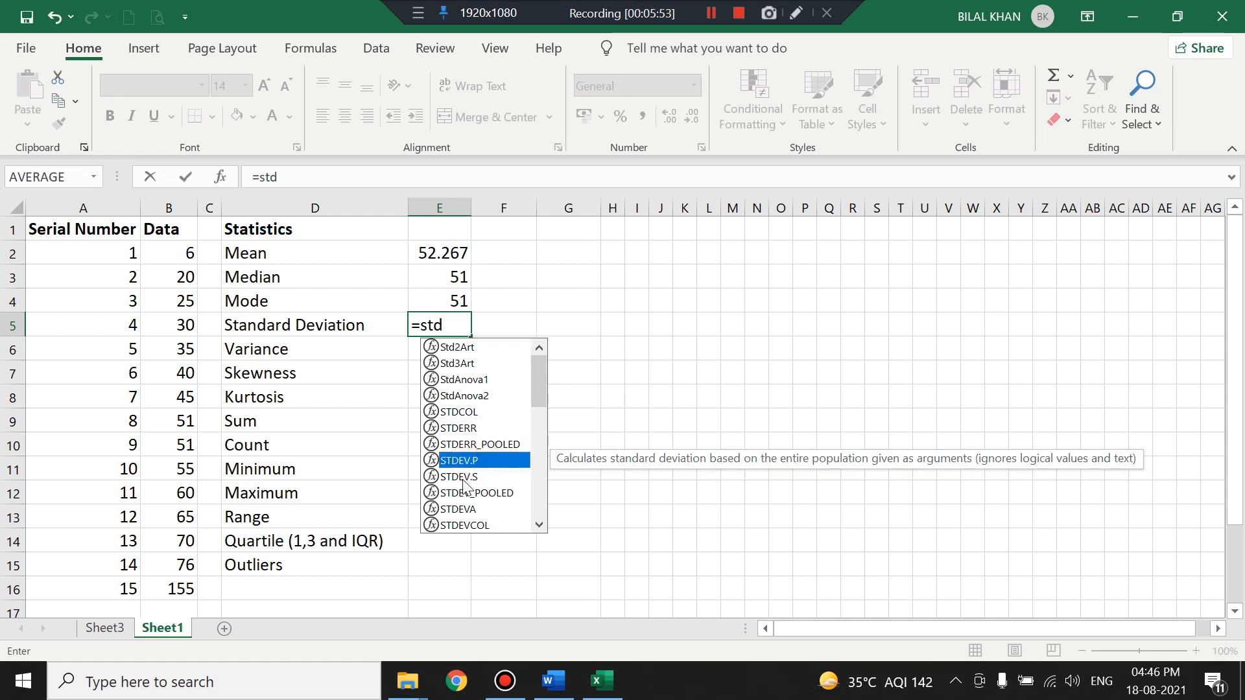
pyautogui.click(469, 478)
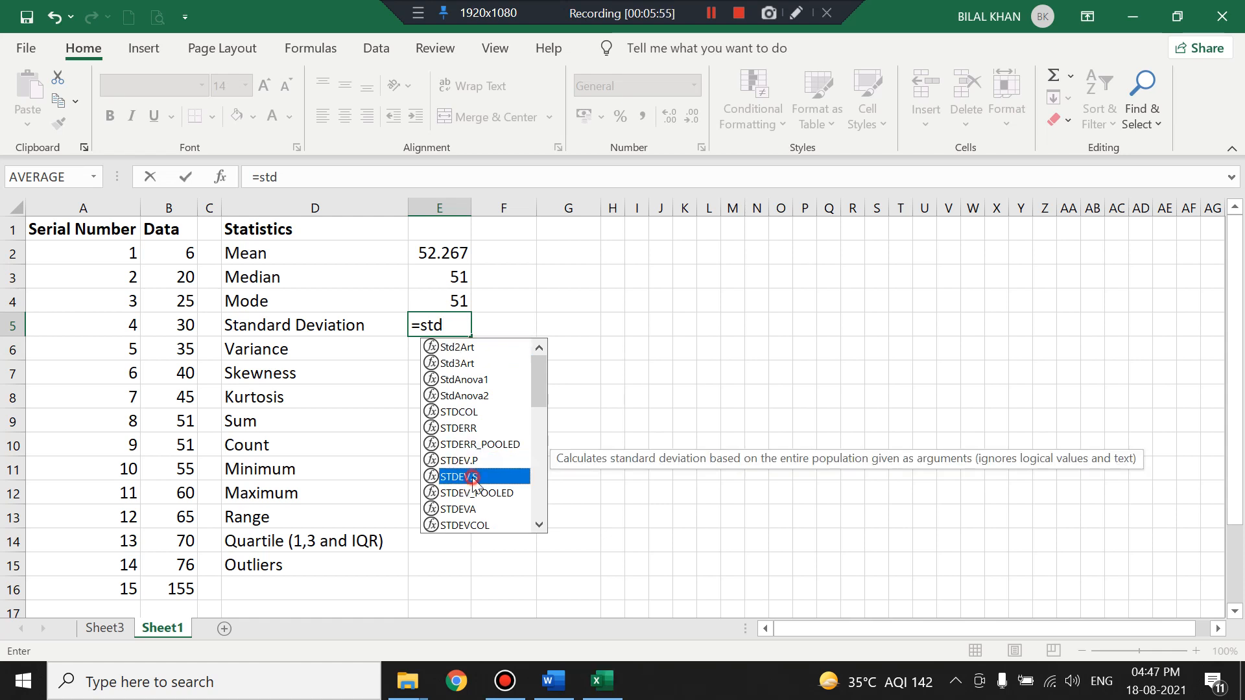
pyautogui.click(468, 462)
pyautogui.click(468, 476)
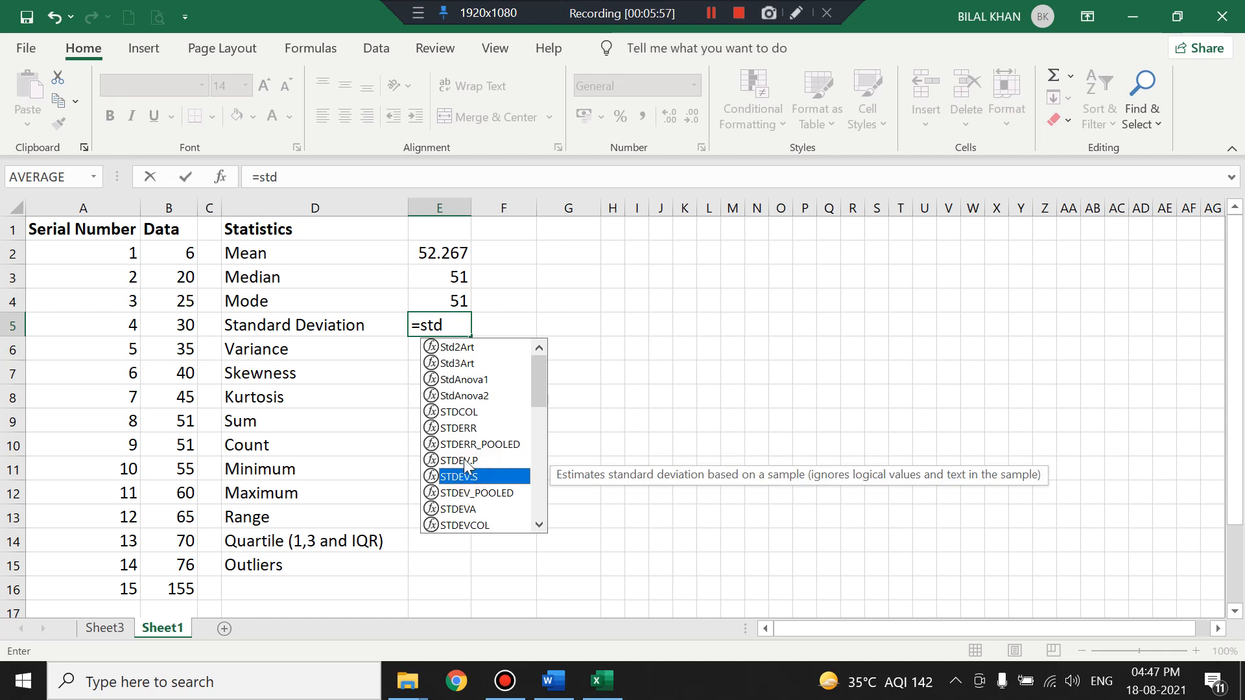
pyautogui.click(467, 460)
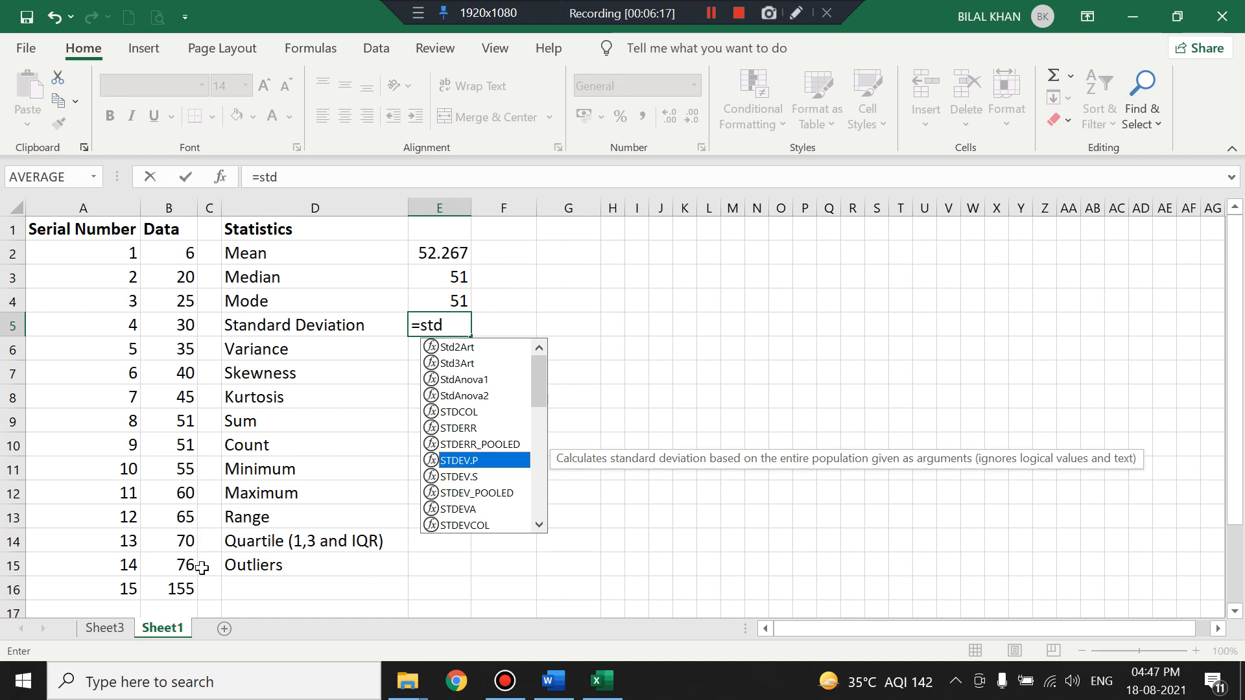
pyautogui.doubleClick(470, 459)
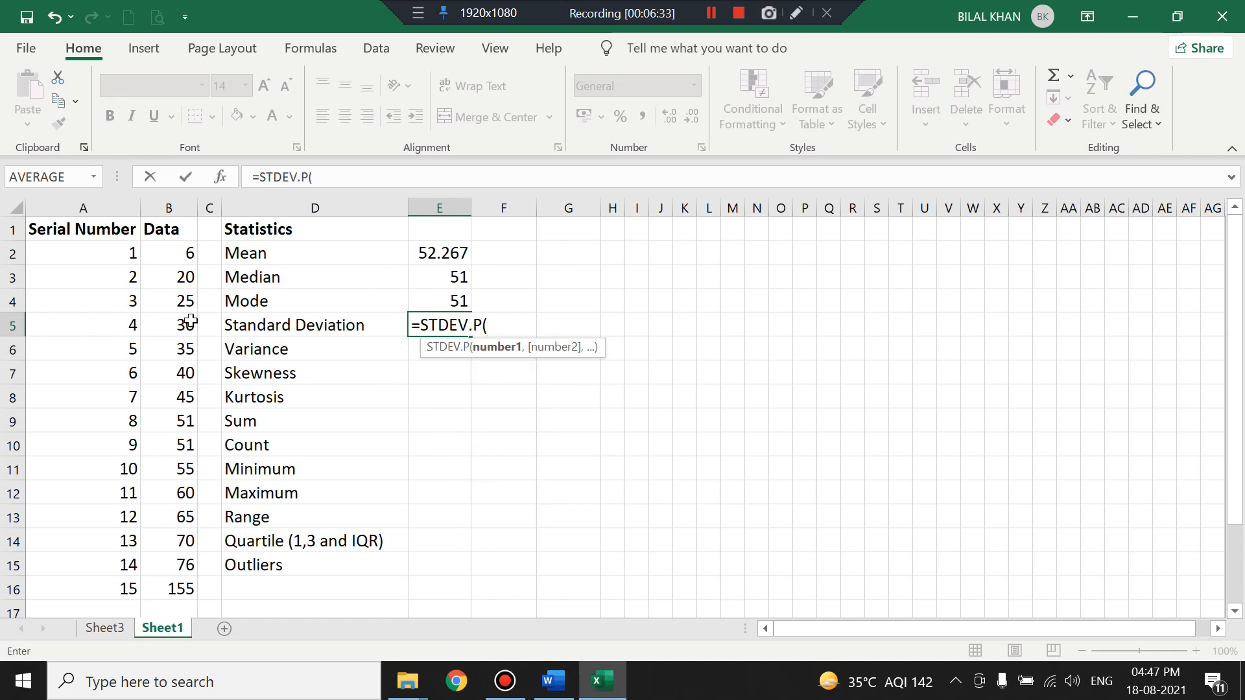
pyautogui.moveTo(164, 254); pyautogui.dragTo(189, 588)
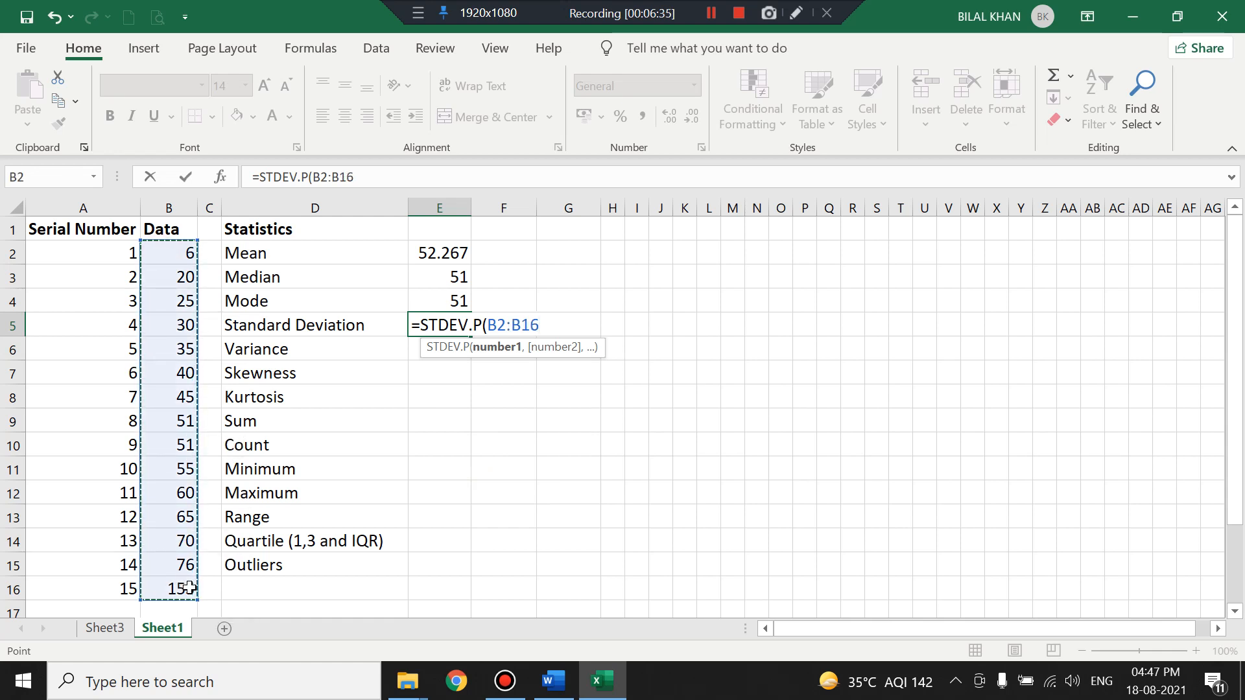
pyautogui.press('Return')
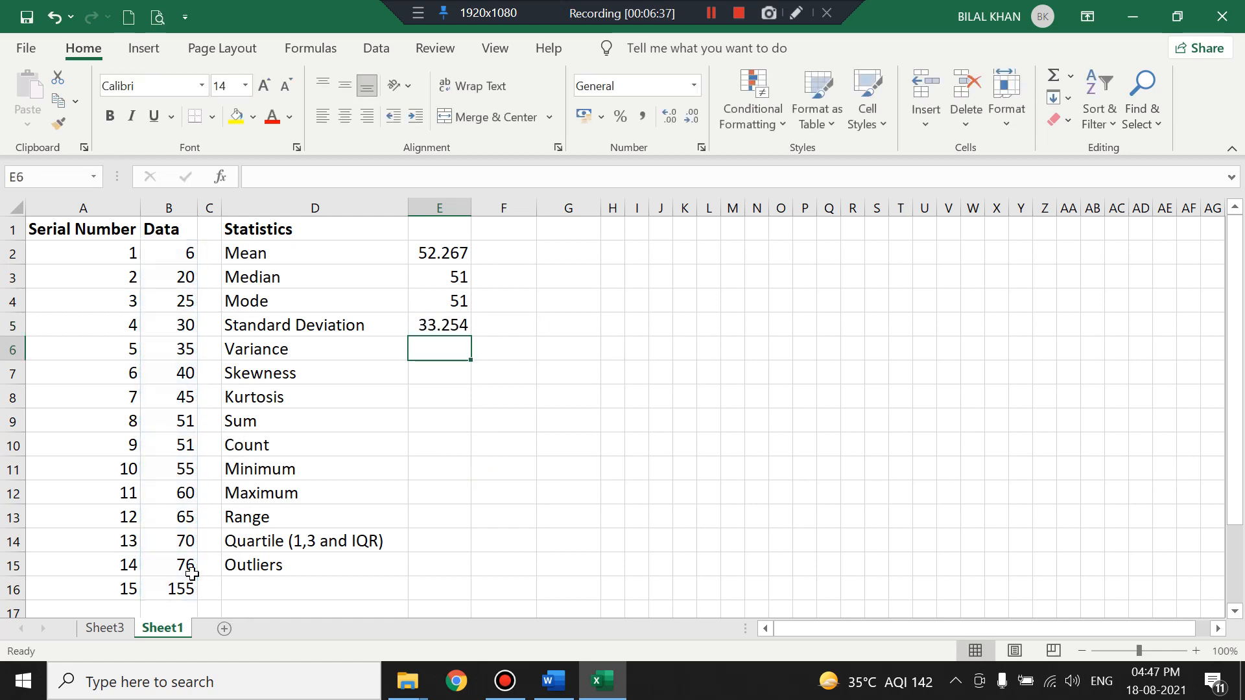
# Calculate the sample standard deviation in F5 with the STDEV.S function over B2:B16
pyautogui.click(502, 324)
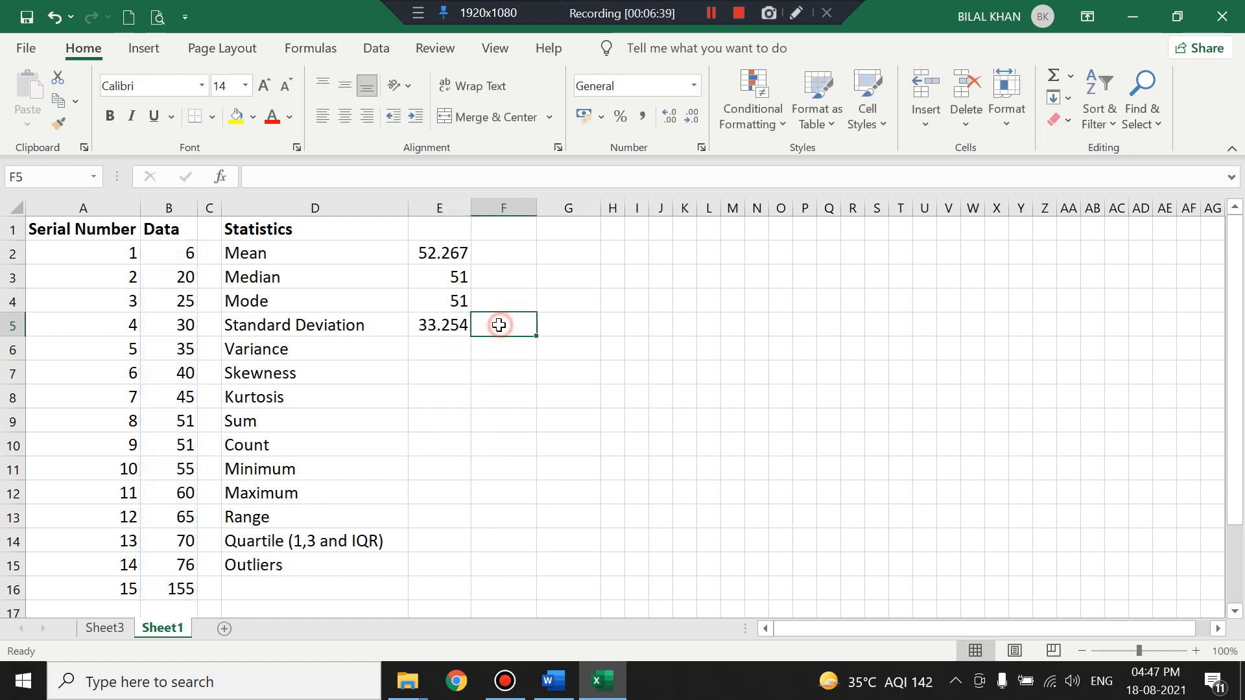
pyautogui.write('=')
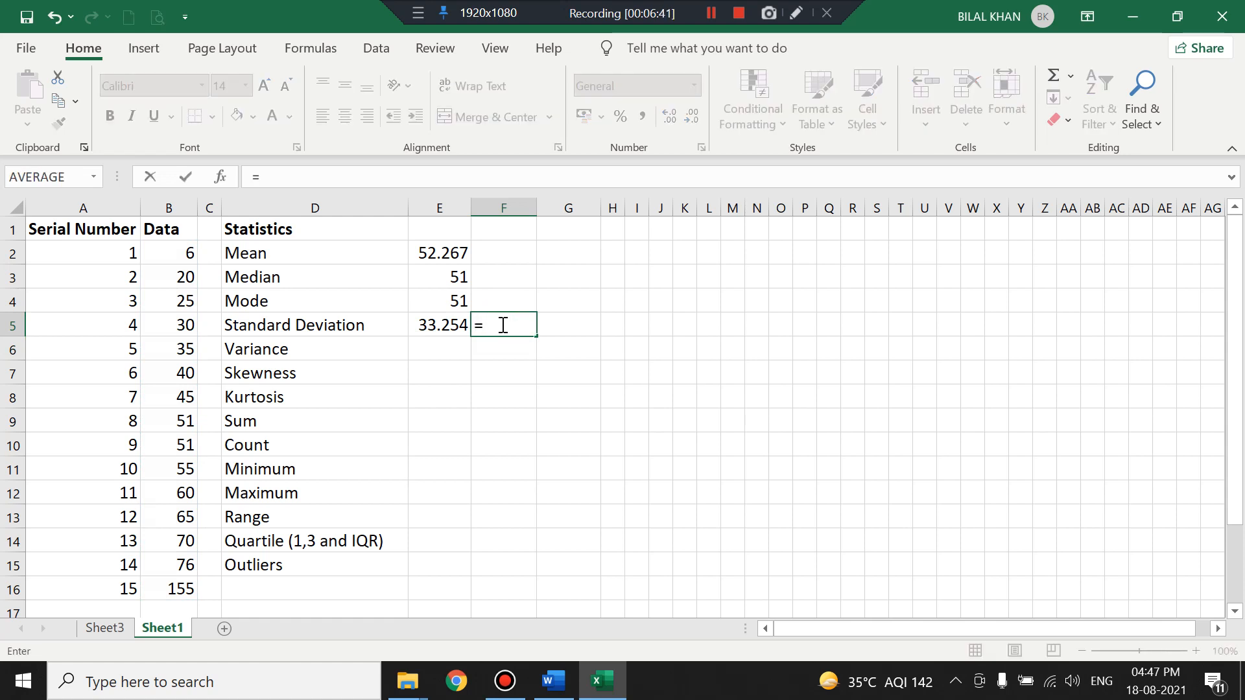
pyautogui.write('stdev')
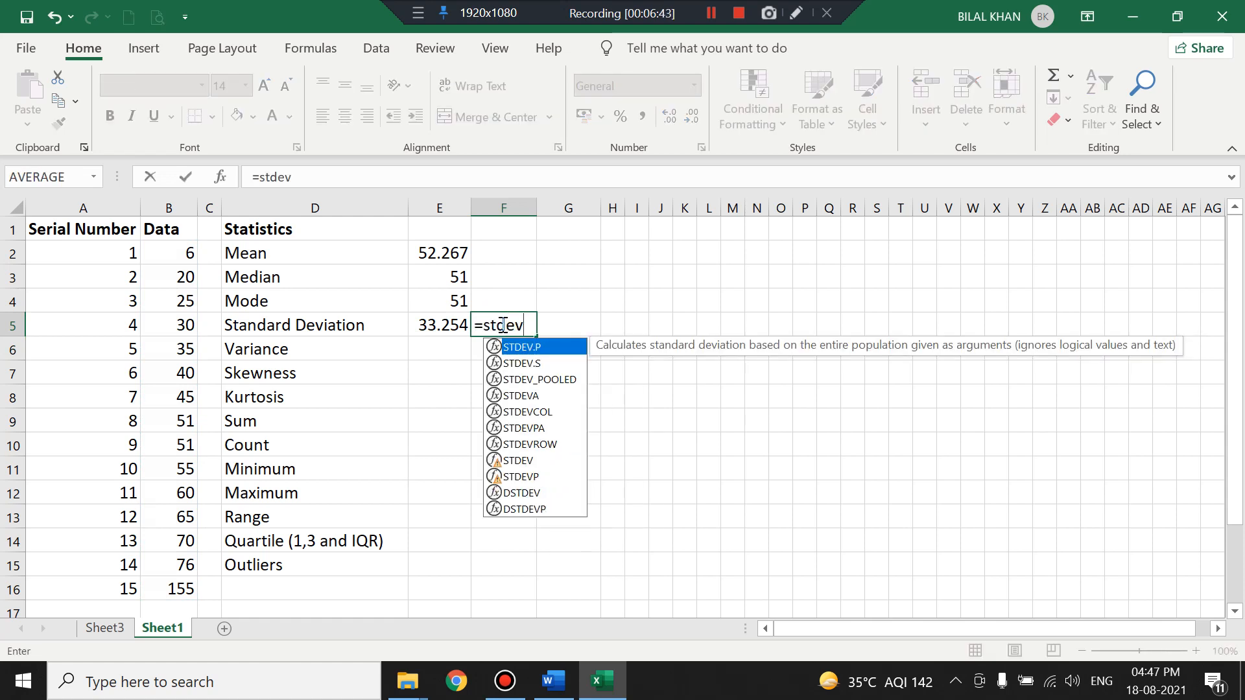
pyautogui.click(523, 363)
pyautogui.doubleClick(522, 364)
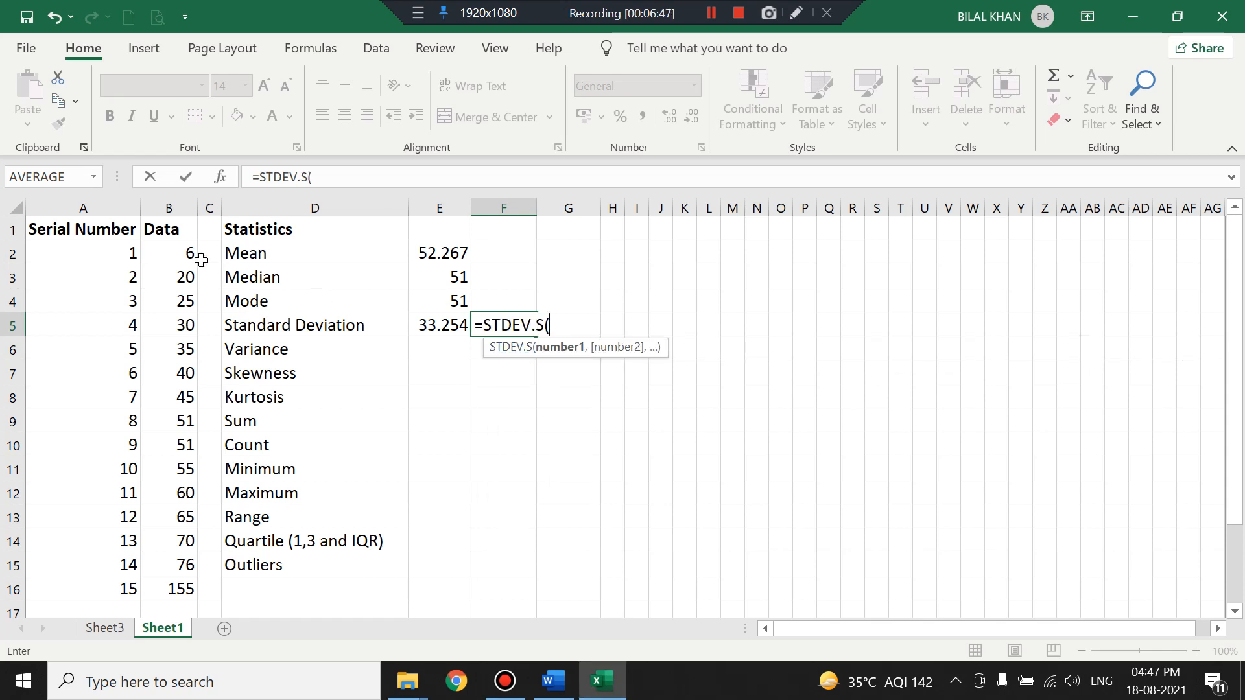
pyautogui.moveTo(191, 256); pyautogui.dragTo(181, 576)
pyautogui.press('Return')
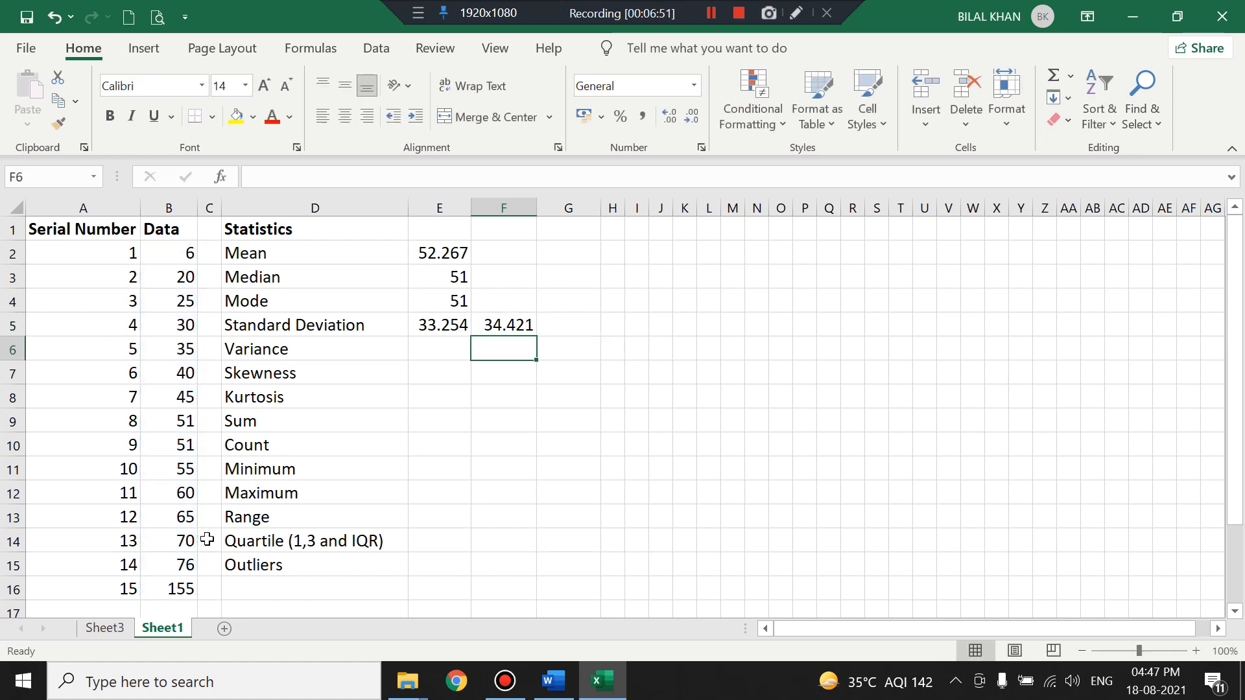
pyautogui.click(500, 323)
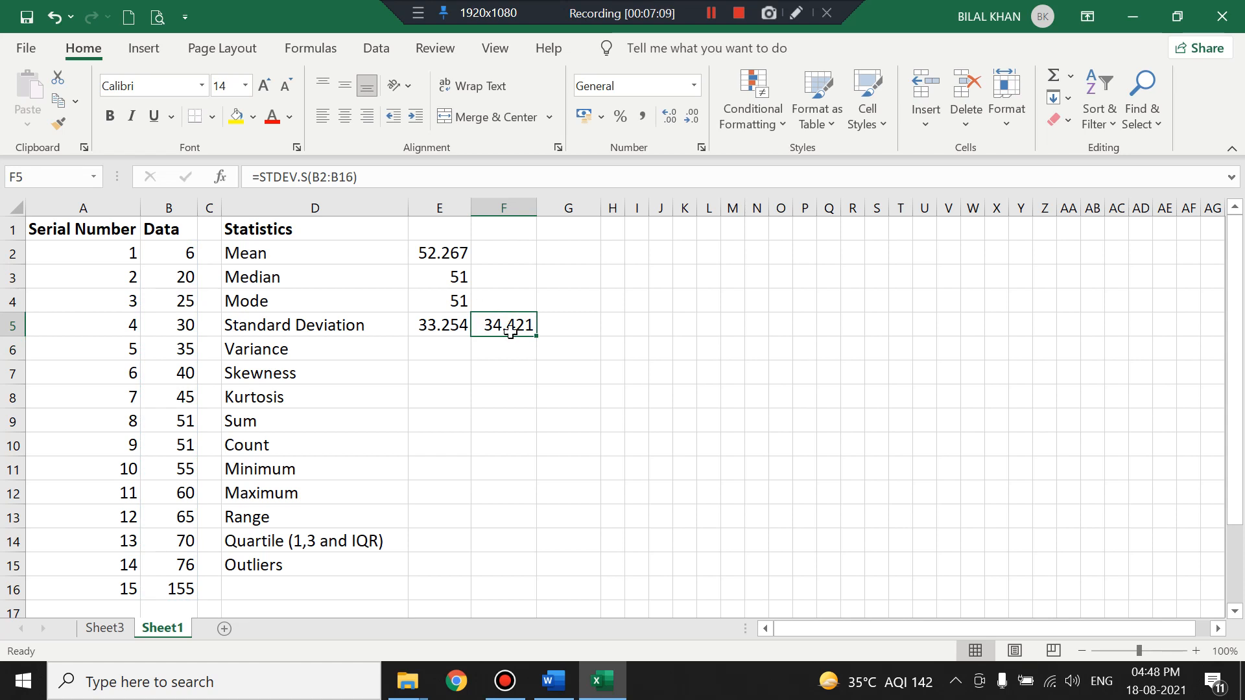
# Calculate the standard deviation in G5 with the older compatibility function STDEV over B2:B16
pyautogui.click(551, 323)
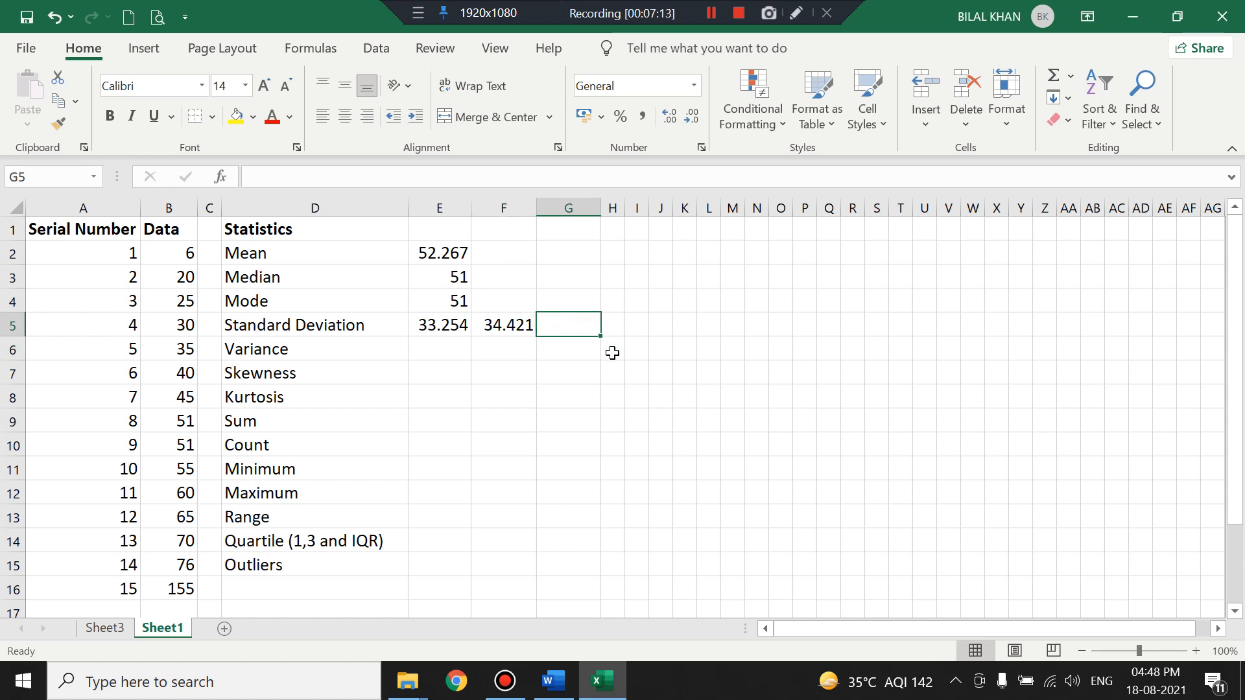
pyautogui.write('=')
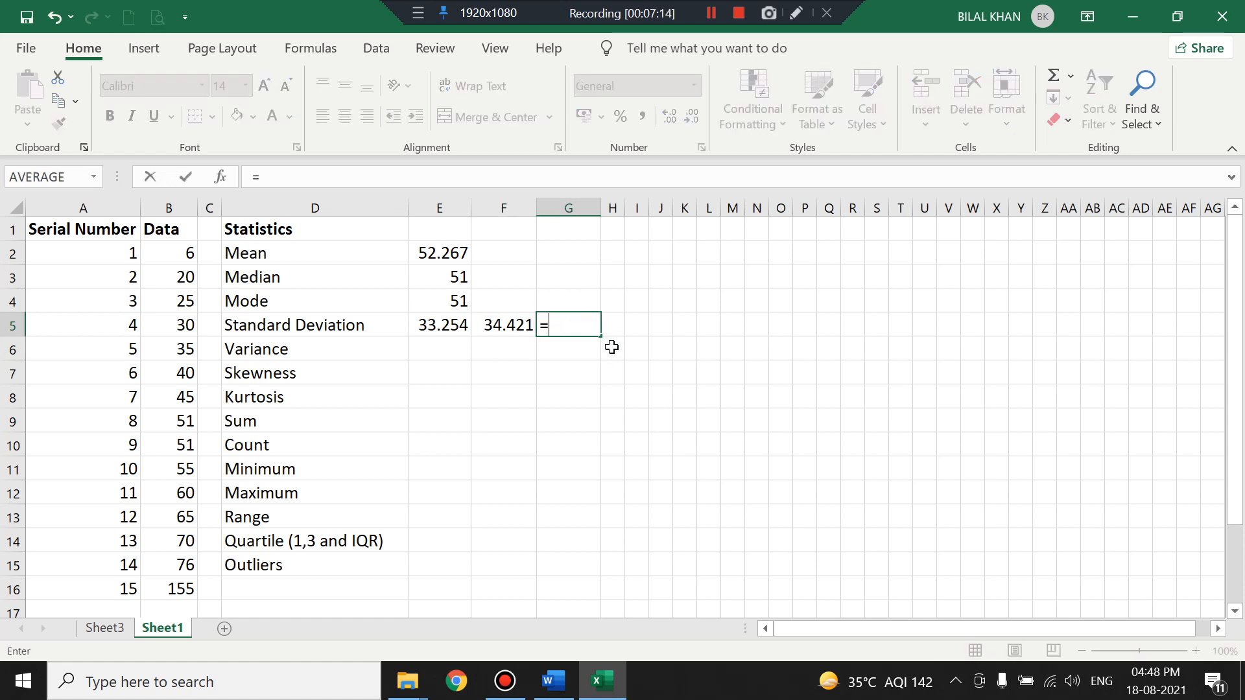
pyautogui.write('stdev')
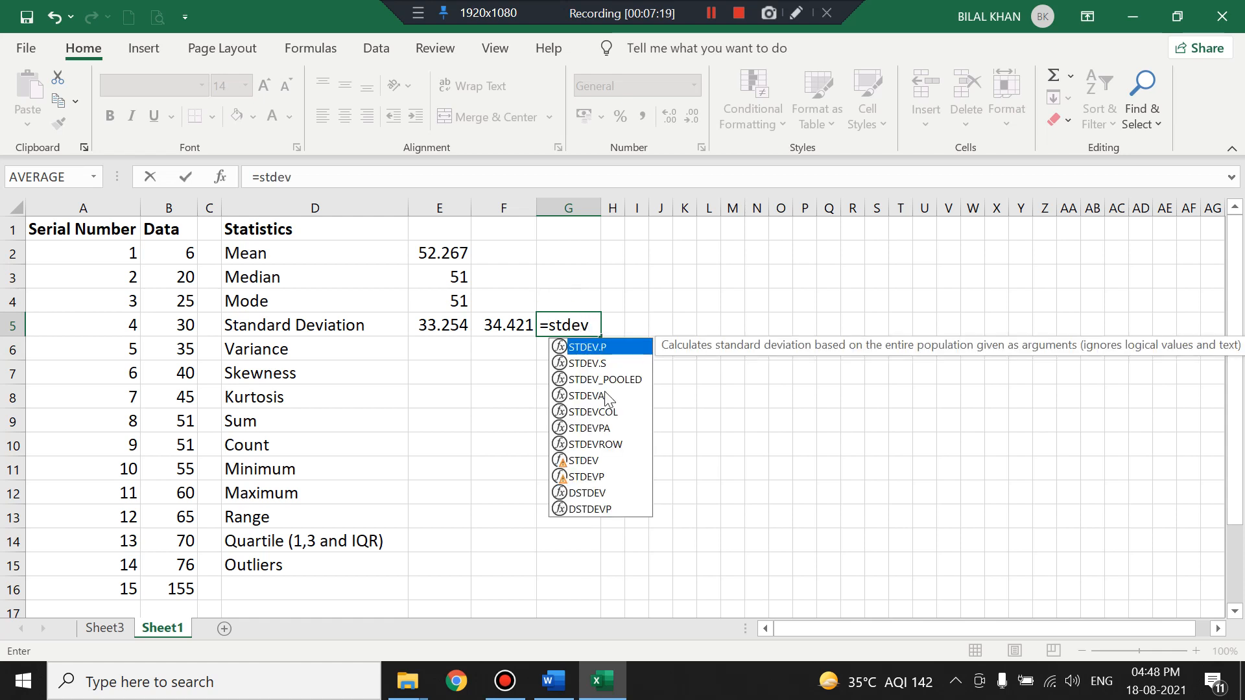
pyautogui.click(591, 463)
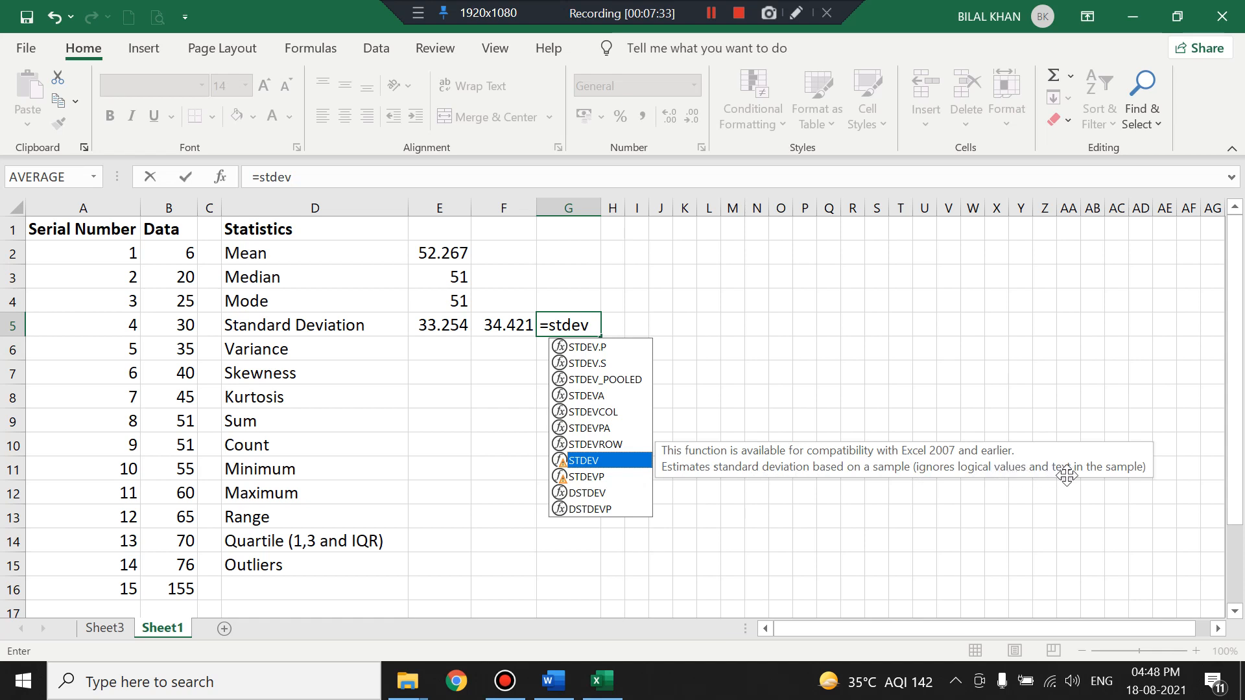
pyautogui.doubleClick(581, 461)
pyautogui.moveTo(170, 252); pyautogui.dragTo(177, 586)
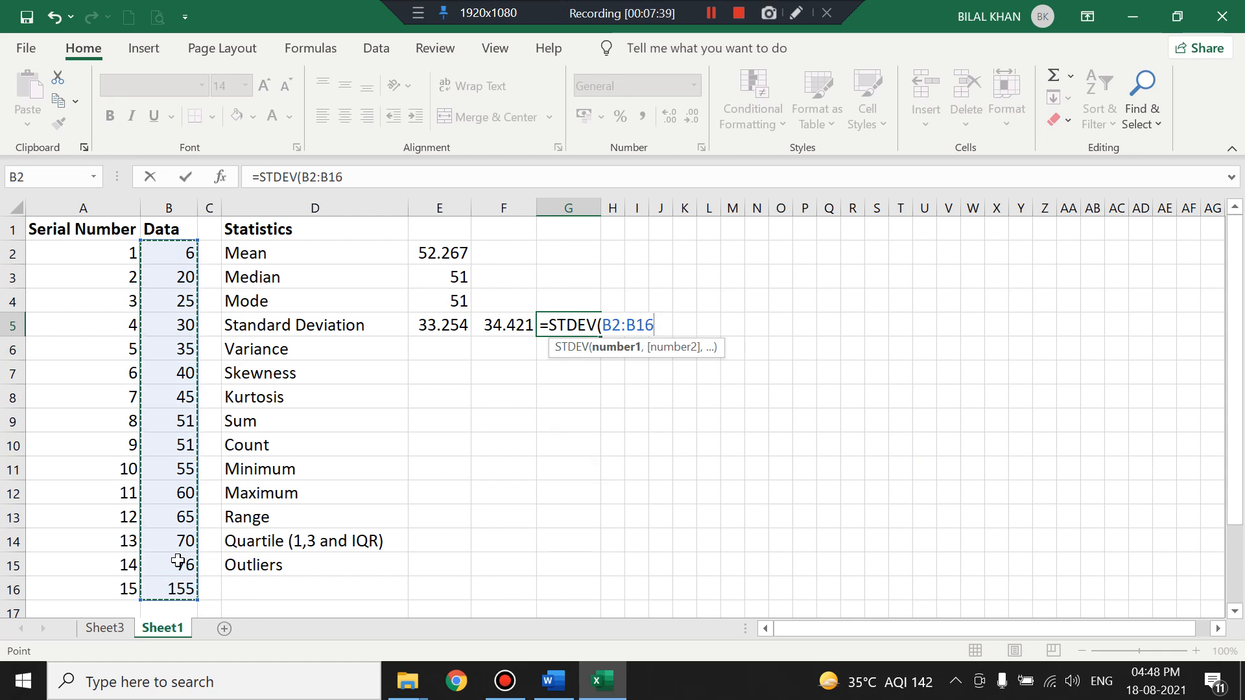
pyautogui.press('Return')
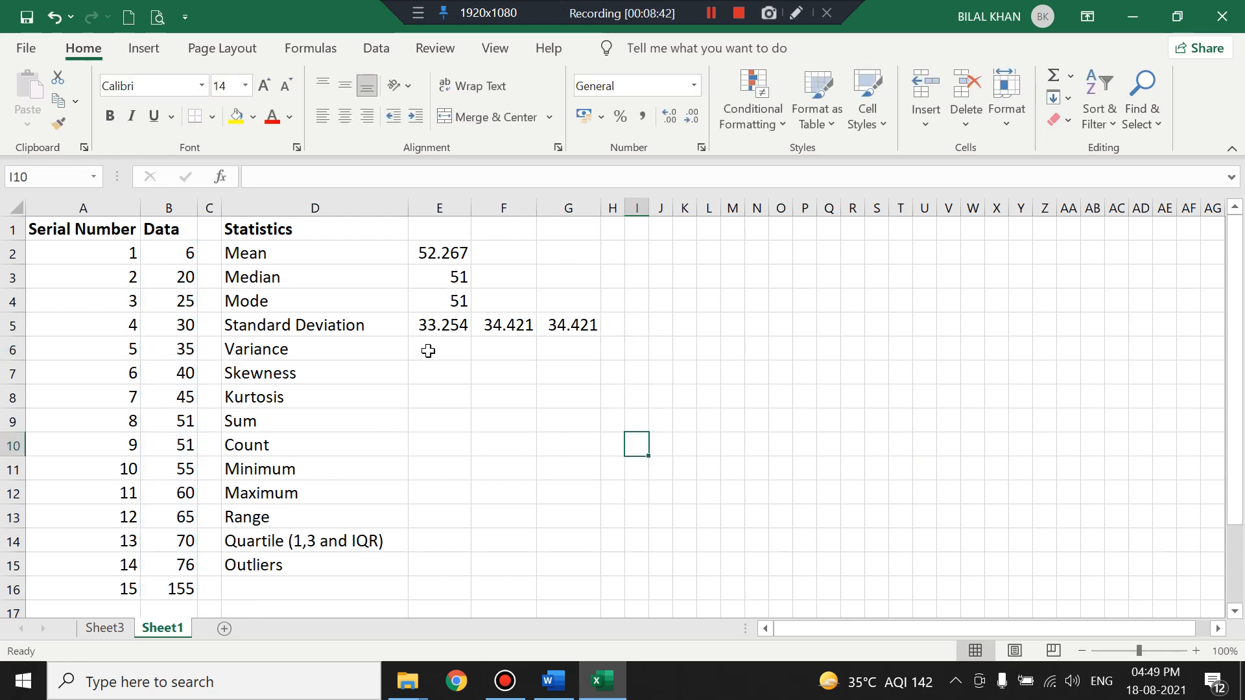
# Calculate the variance in E6 by squaring the population standard deviation with the formula =E5*E5
pyautogui.click(428, 351)
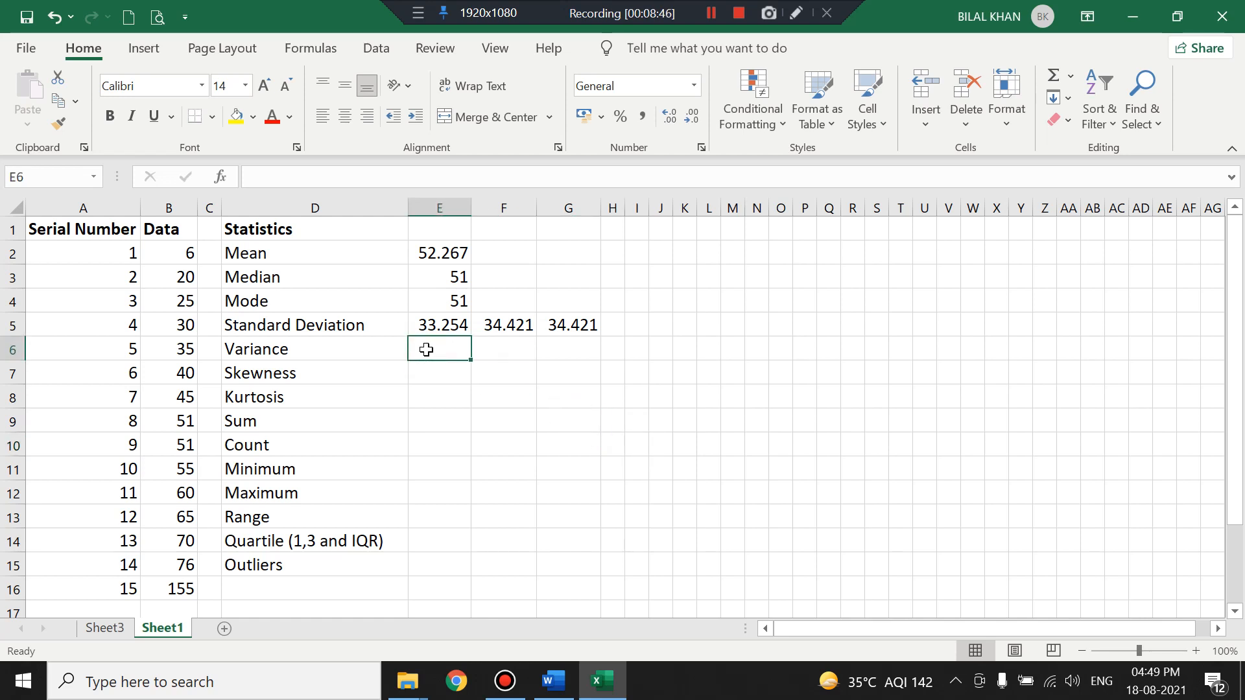
pyautogui.write('=')
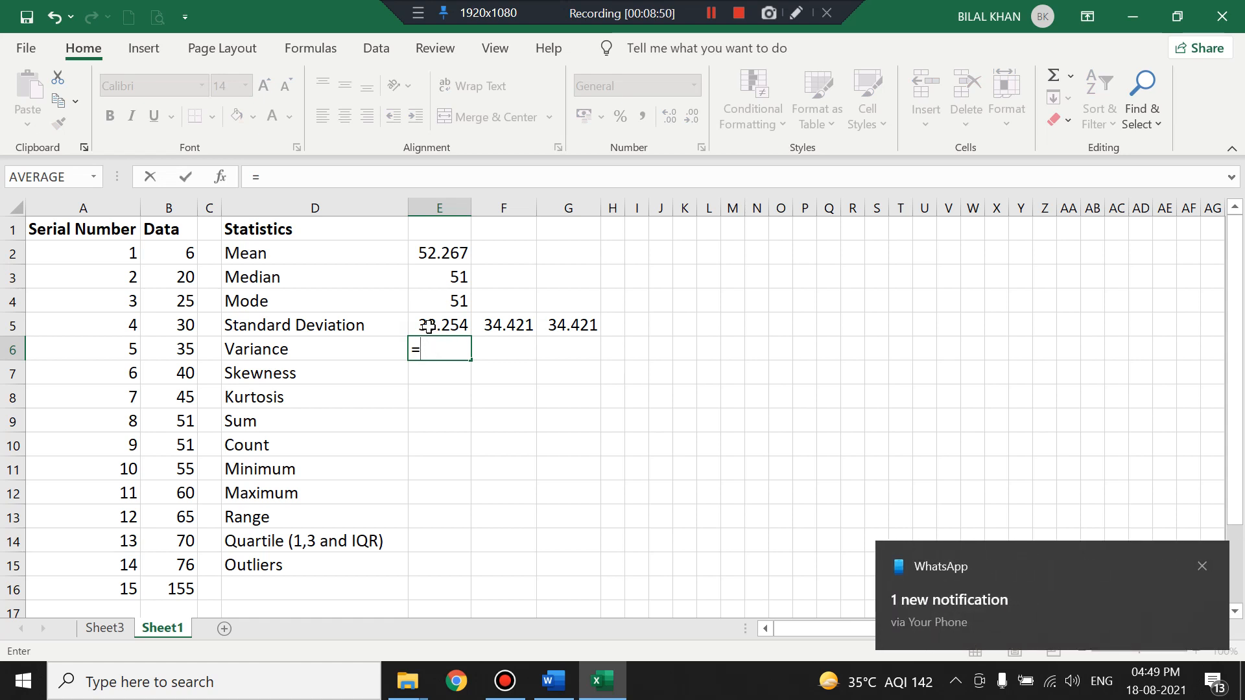
pyautogui.click(426, 327)
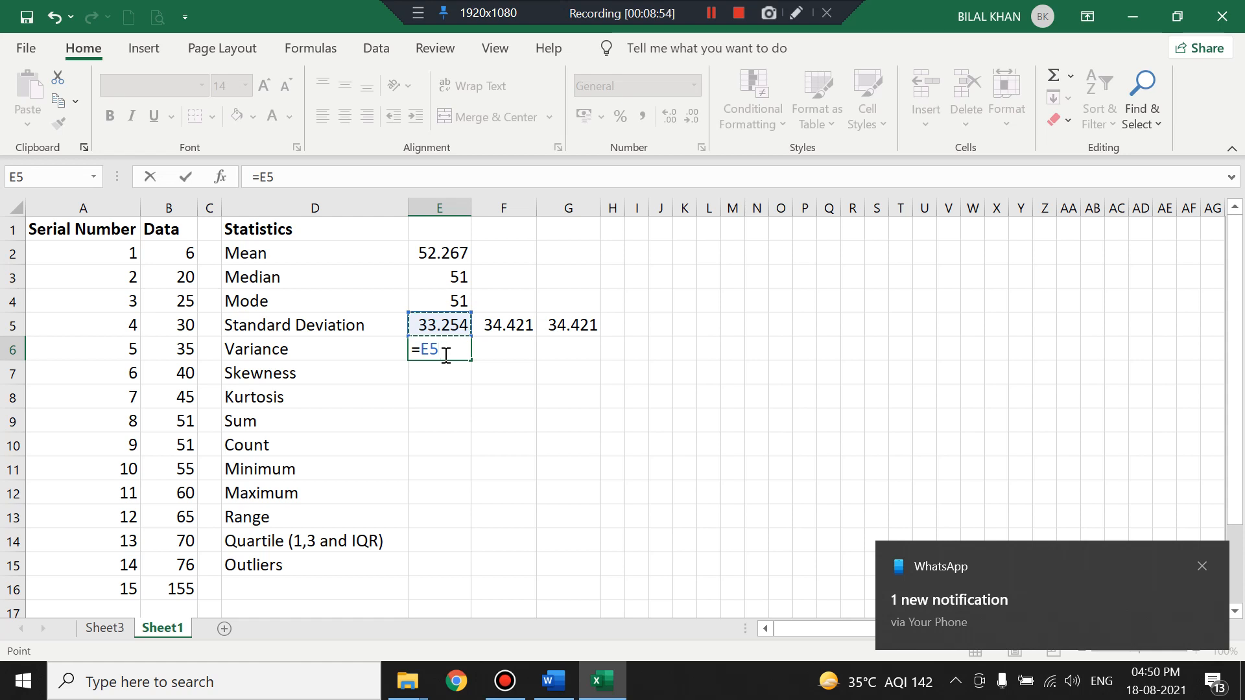
pyautogui.write('8')
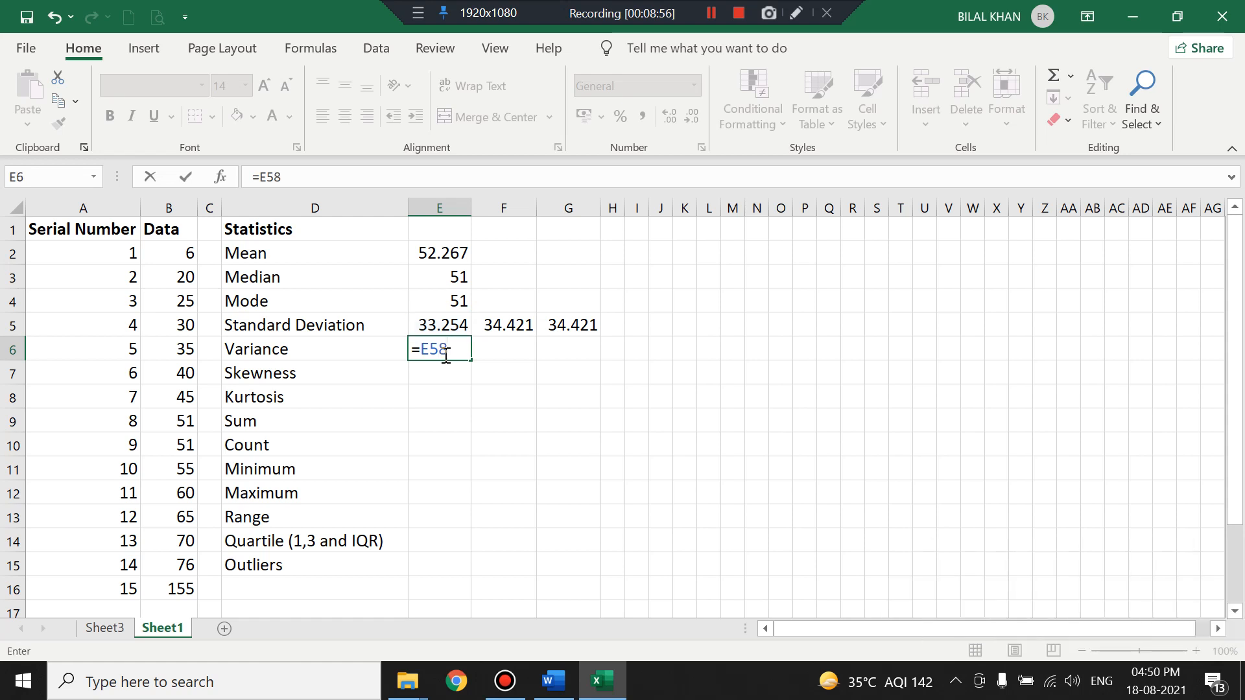
pyautogui.press('BackSpace')
pyautogui.write('*')
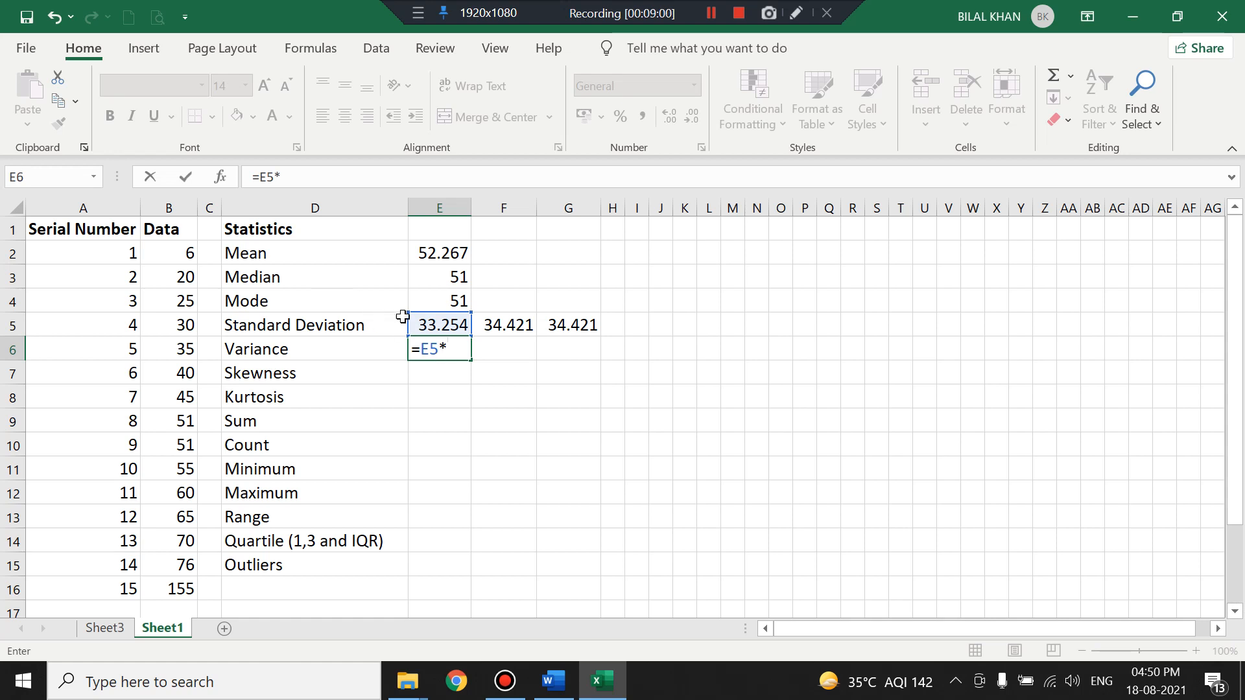
pyautogui.click(436, 323)
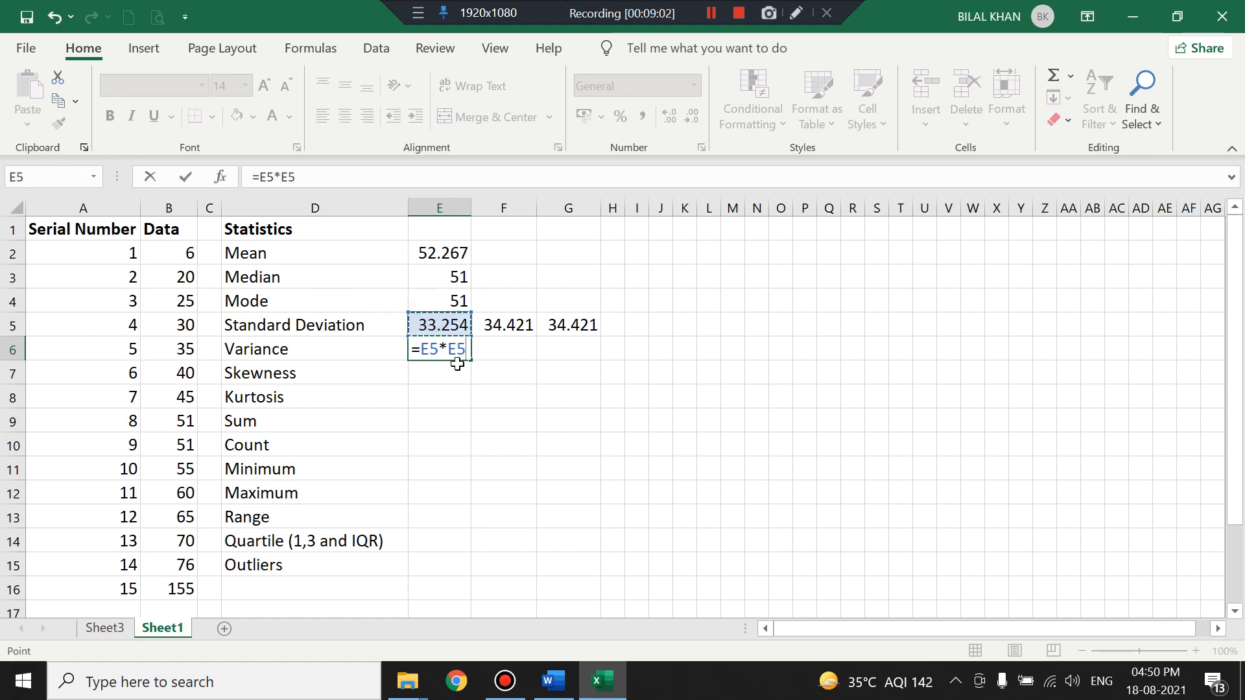
pyautogui.press('Return')
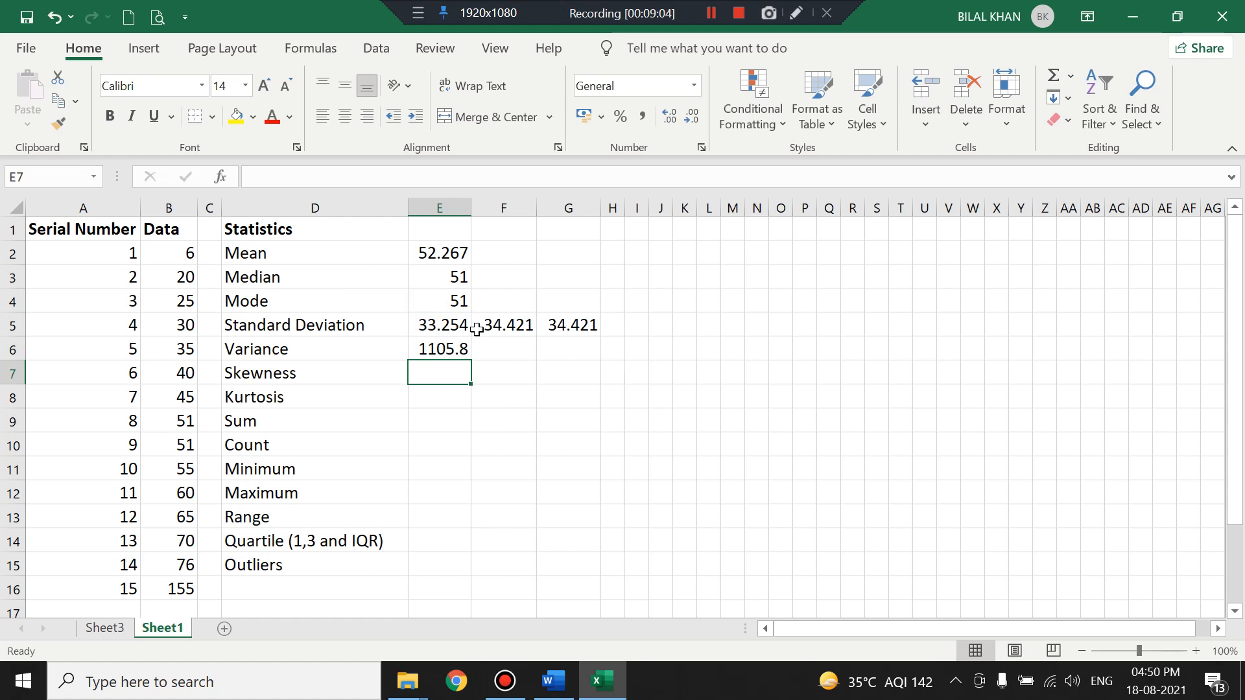
pyautogui.click(454, 348)
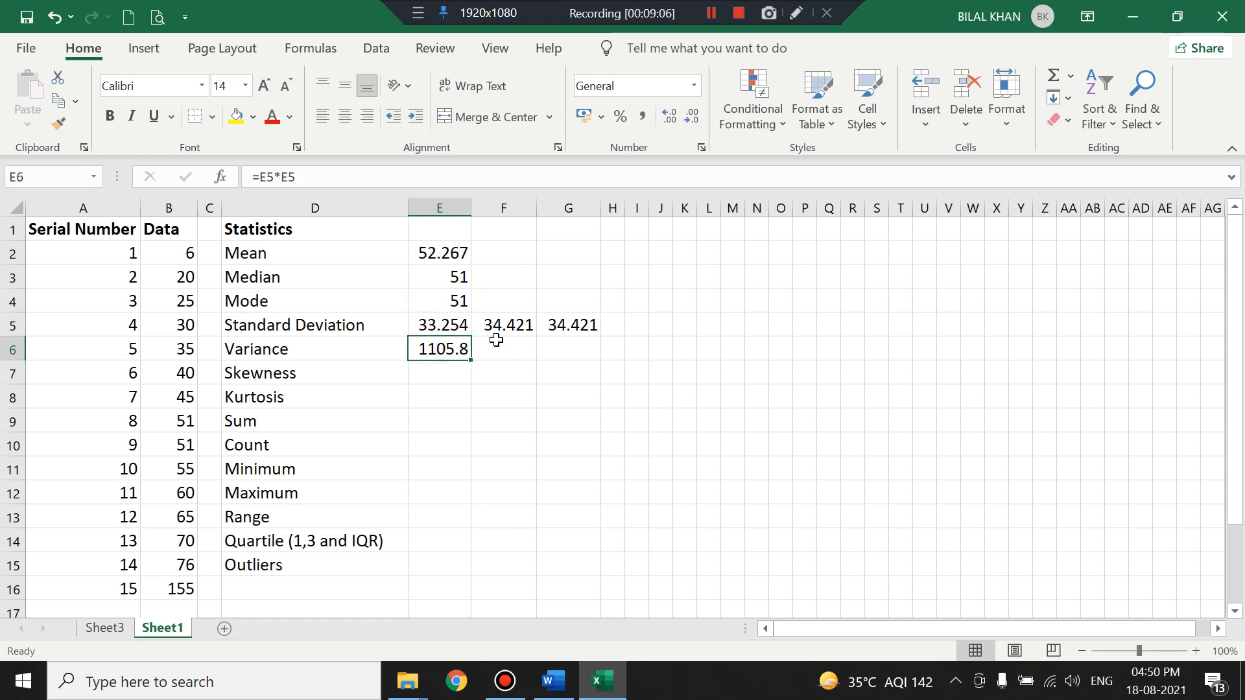
# Calculate the skewness in E7 with the SKEW function over the data range B2:B16
pyautogui.click(423, 370)
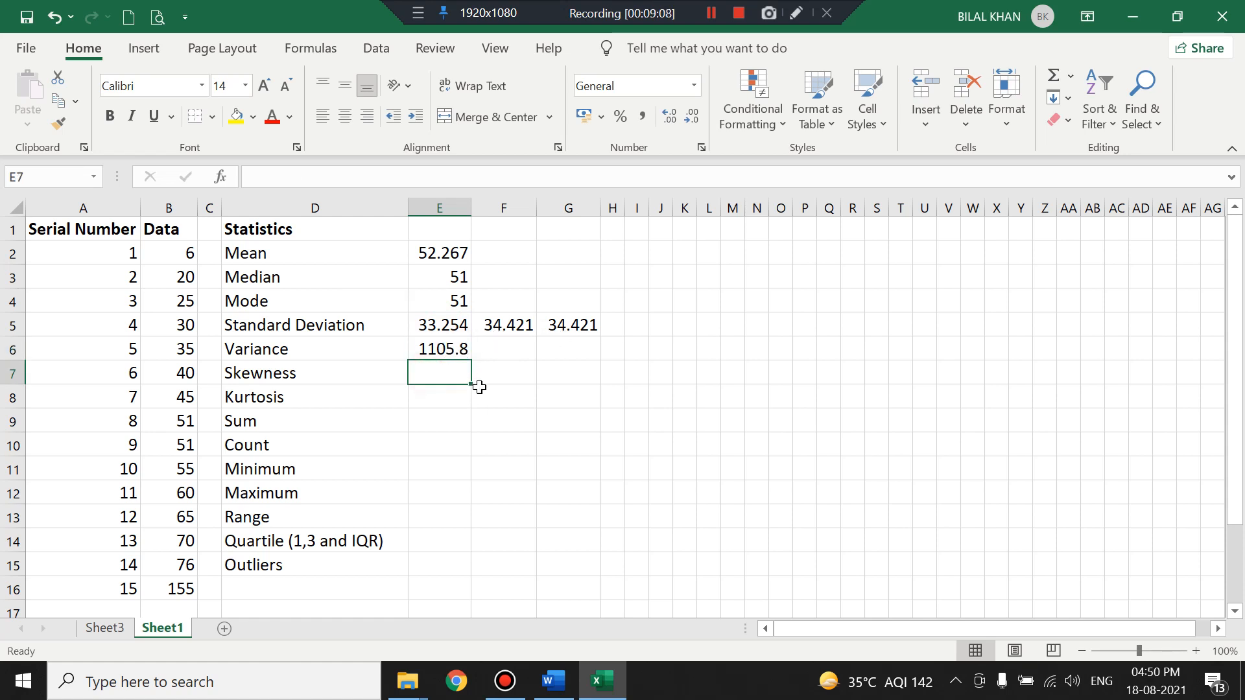
pyautogui.write('=')
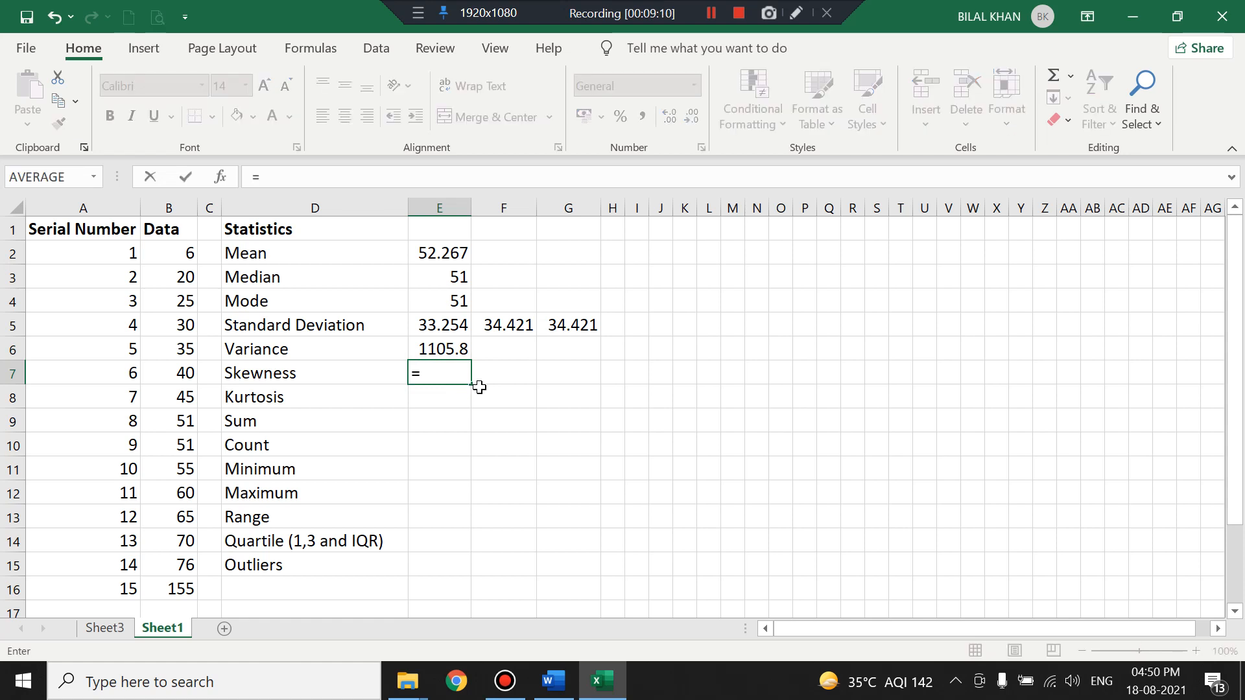
pyautogui.write('ske')
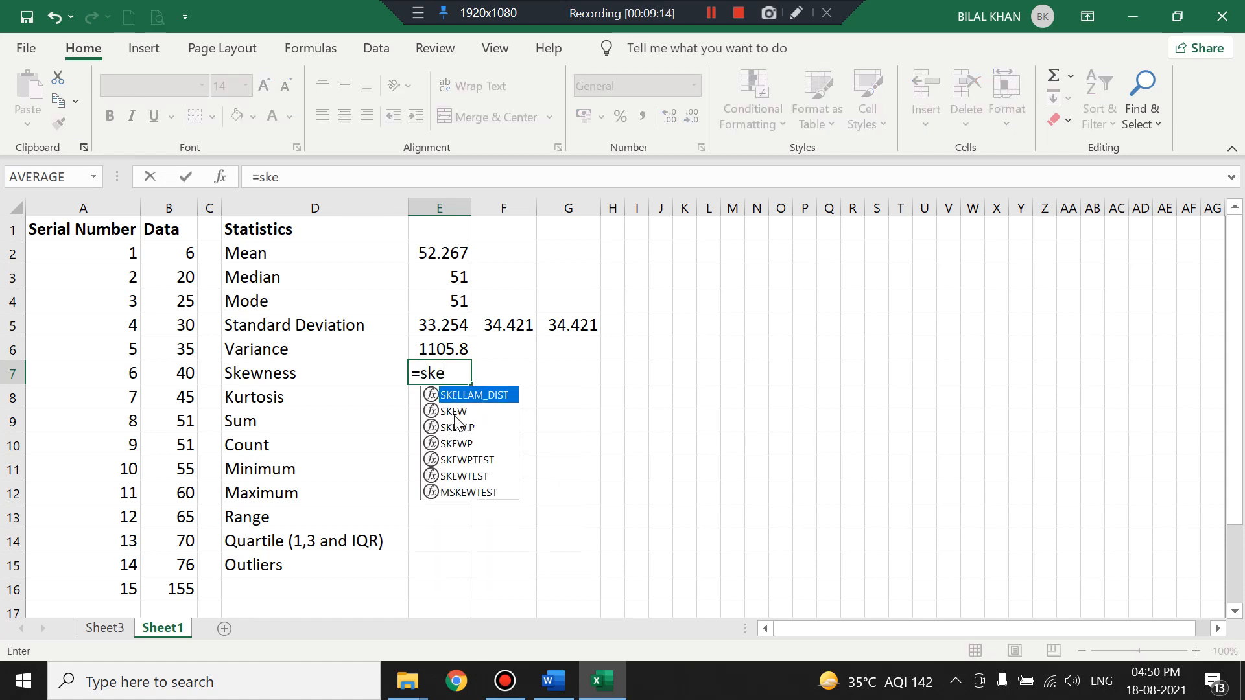
pyautogui.doubleClick(454, 412)
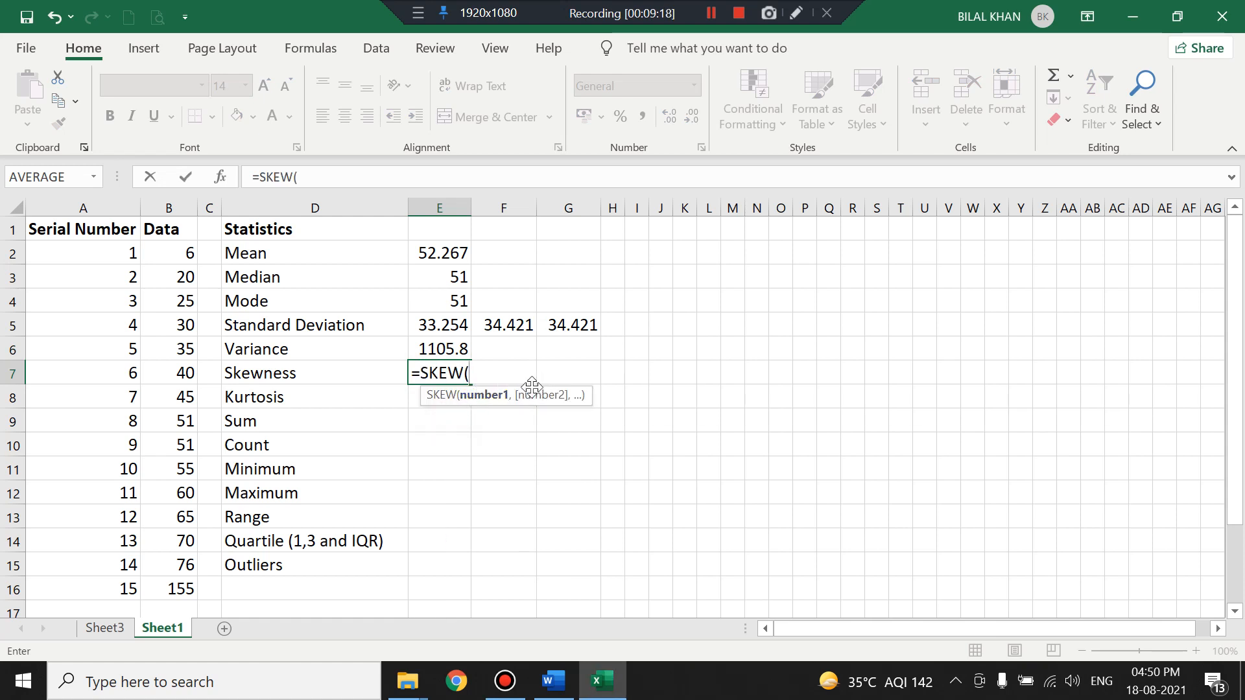
pyautogui.moveTo(181, 250); pyautogui.dragTo(177, 580)
pyautogui.press('Return')
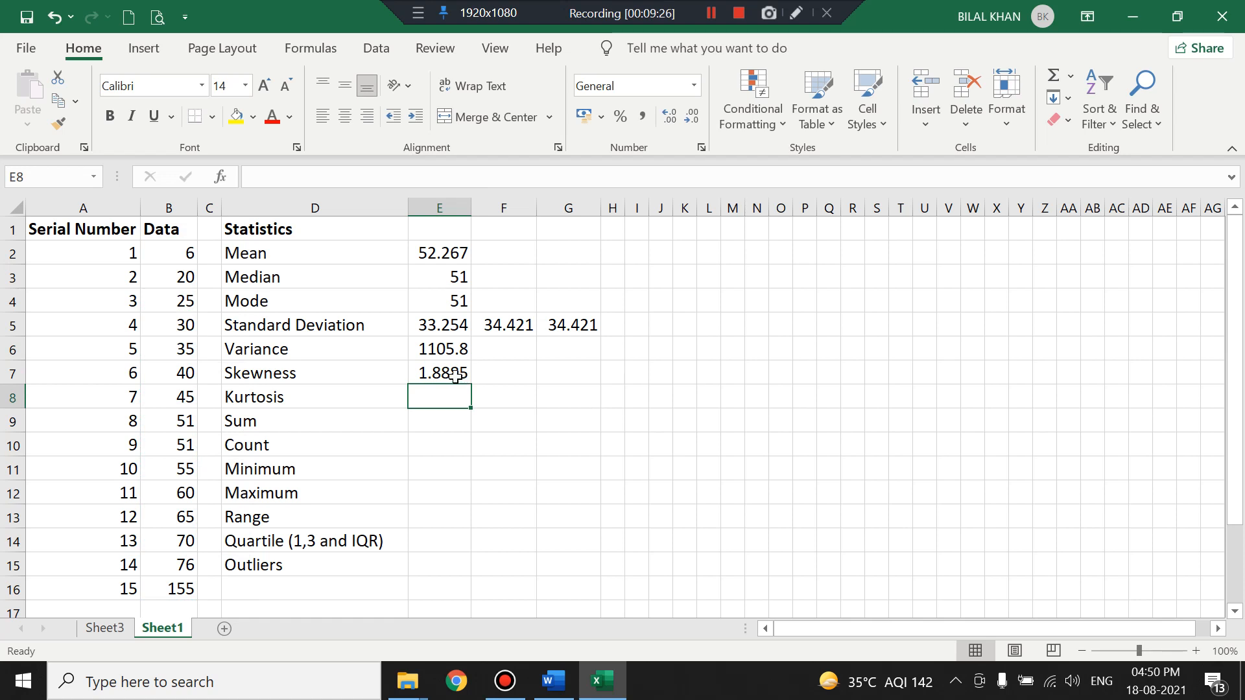
# Calculate the kurtosis in E8 with the KURT function over B2:B16
pyautogui.write('=kurt')
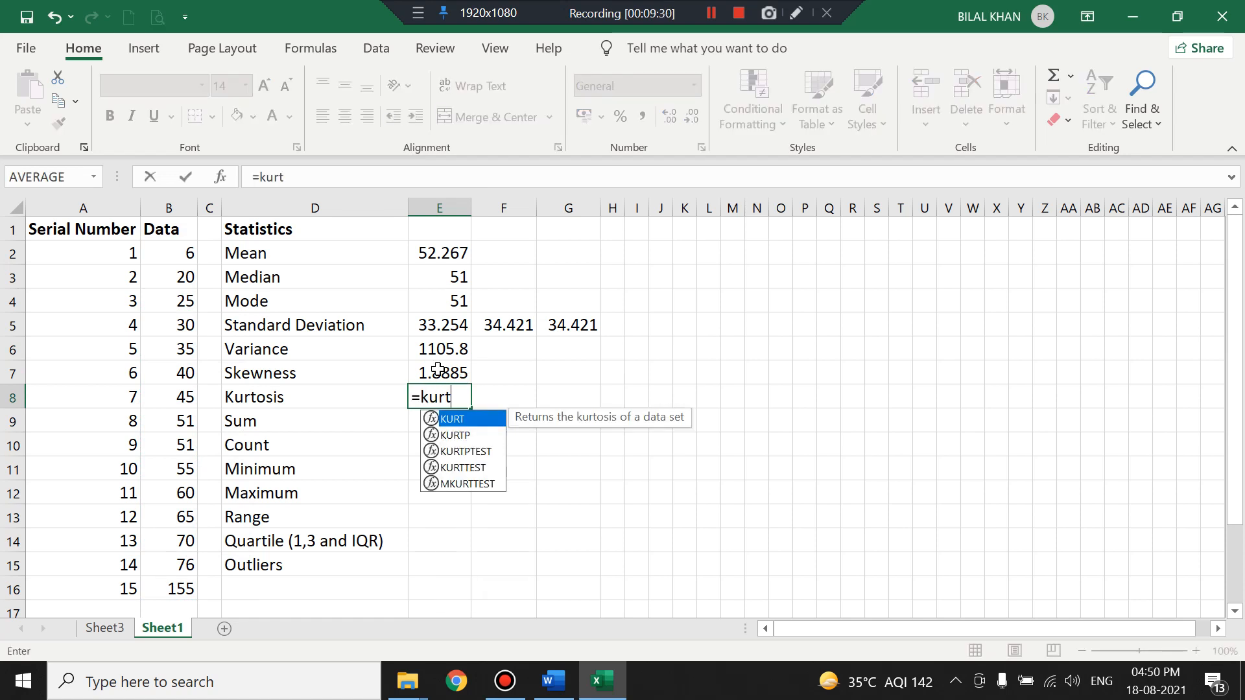
pyautogui.doubleClick(452, 419)
pyautogui.moveTo(182, 257); pyautogui.dragTo(184, 590)
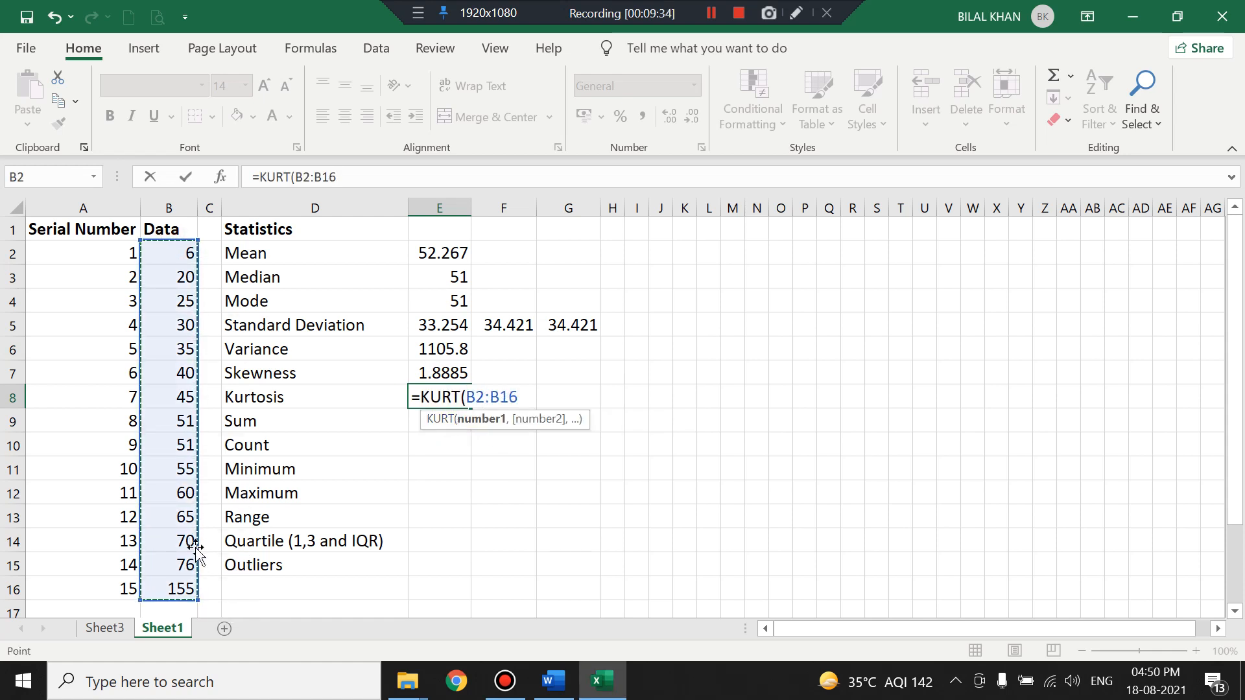
pyautogui.press('Return')
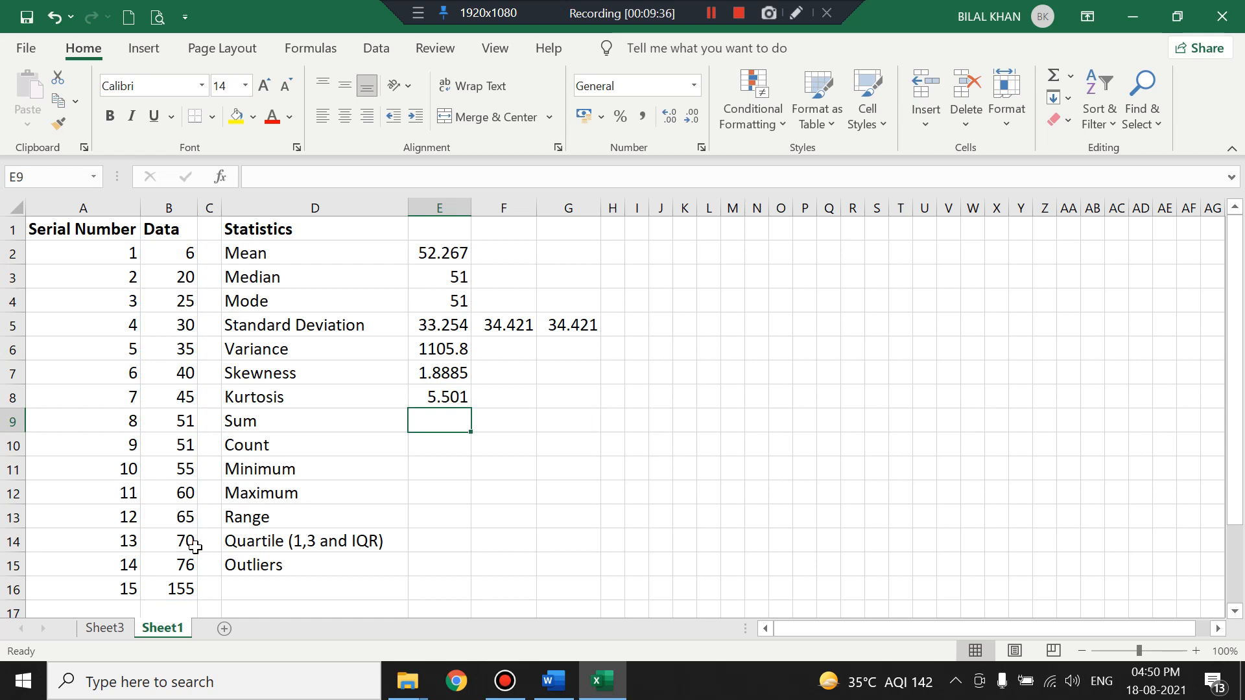
# Calculate the sum of the data in E9 with the SUM function over B2:B16
pyautogui.write('=sum')
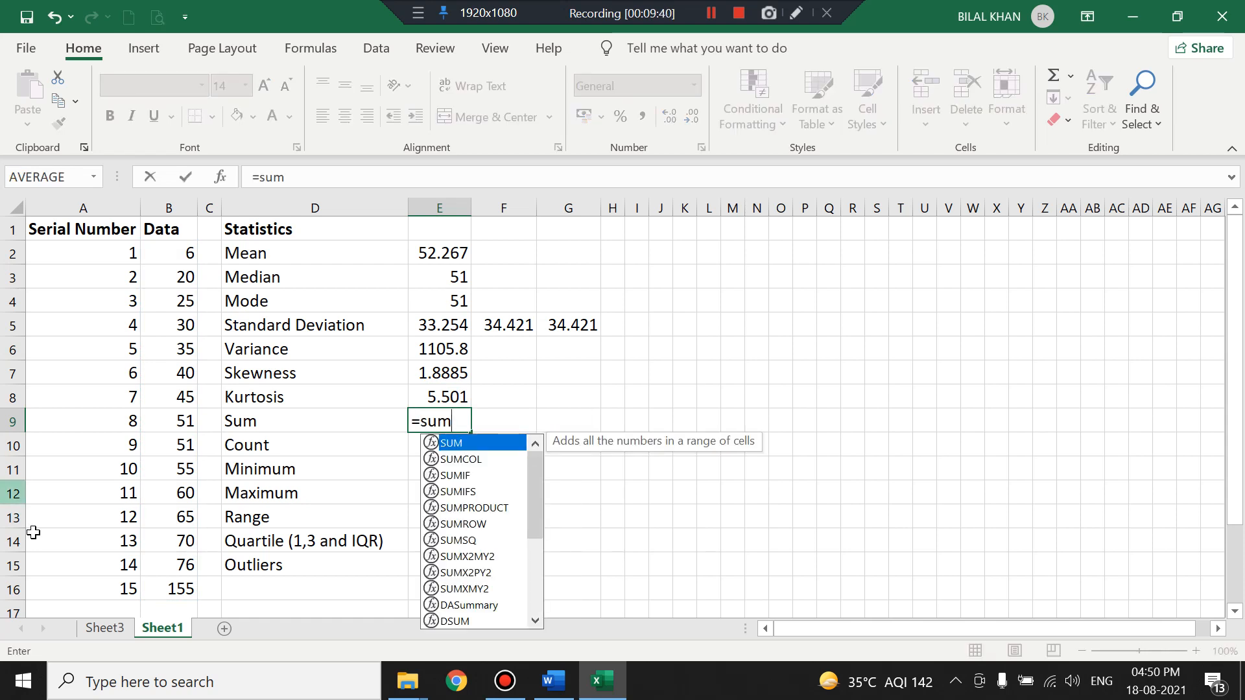
pyautogui.doubleClick(438, 444)
pyautogui.moveTo(172, 253); pyautogui.dragTo(178, 562)
pyautogui.press('Return')
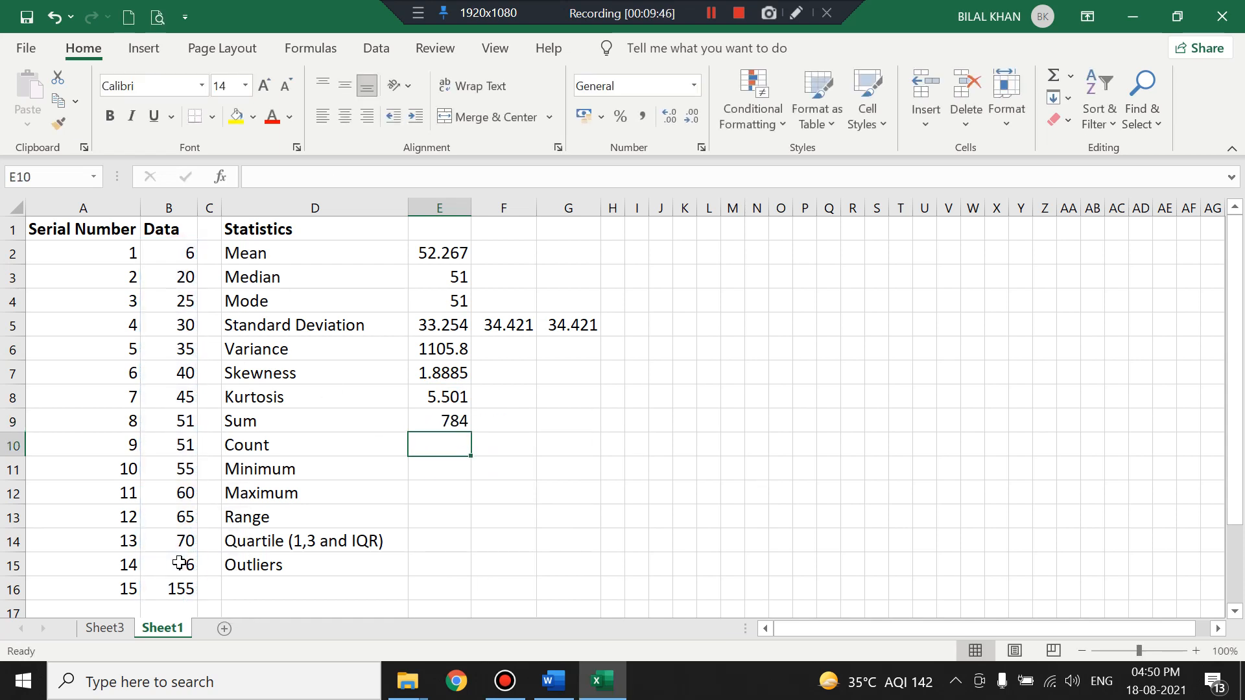
# Count the data values in E10 with the COUNT function over B2:B16
pyautogui.write('=coun')
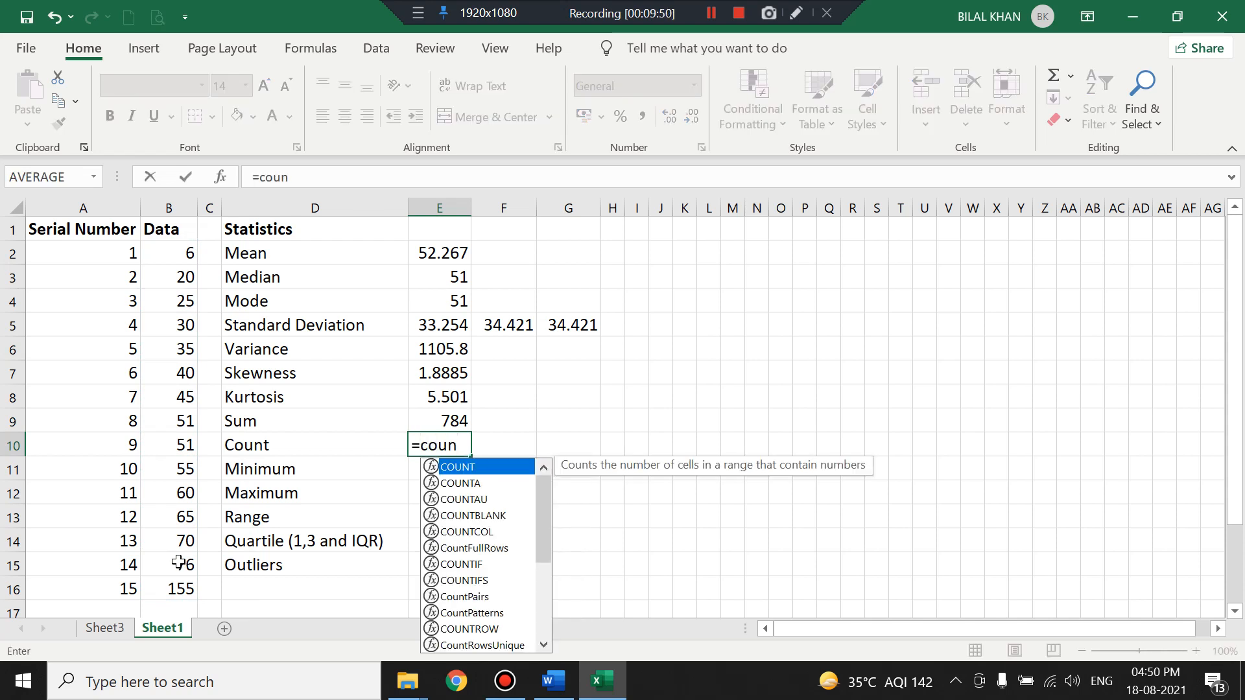
pyautogui.doubleClick(476, 467)
pyautogui.moveTo(189, 261); pyautogui.dragTo(193, 590)
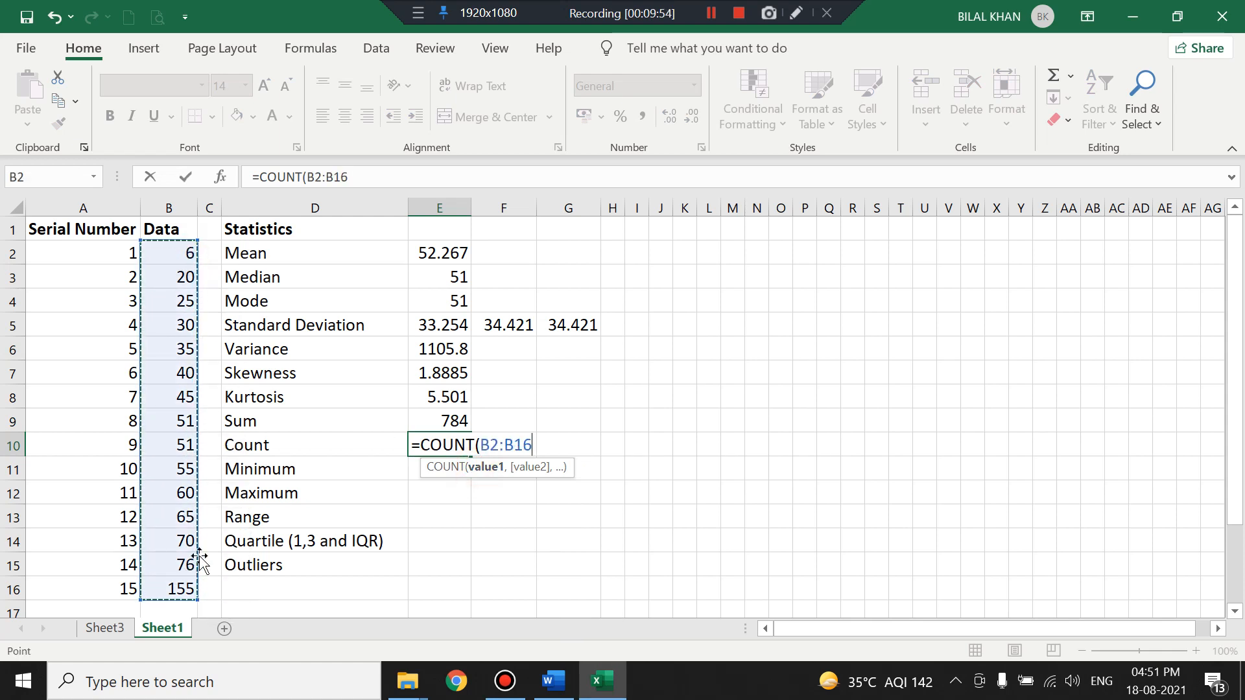
pyautogui.press('Return')
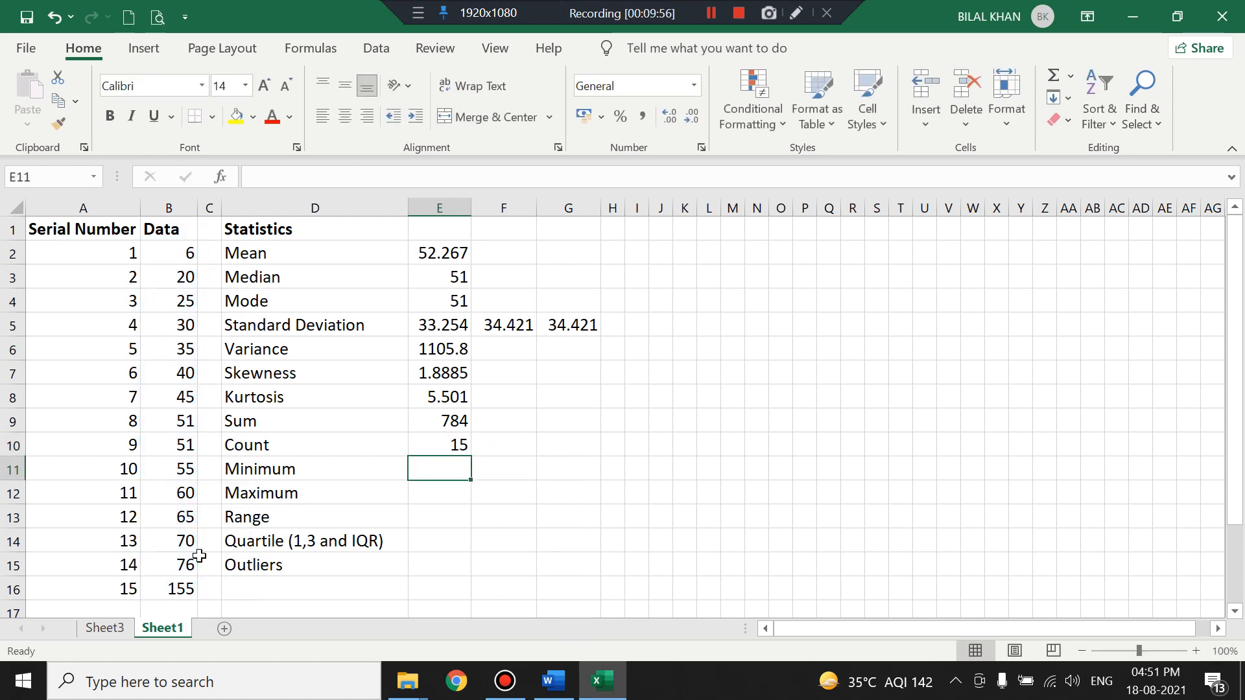
# Find the minimum value in E11 with the MIN function over B2:B16
pyautogui.write('=')
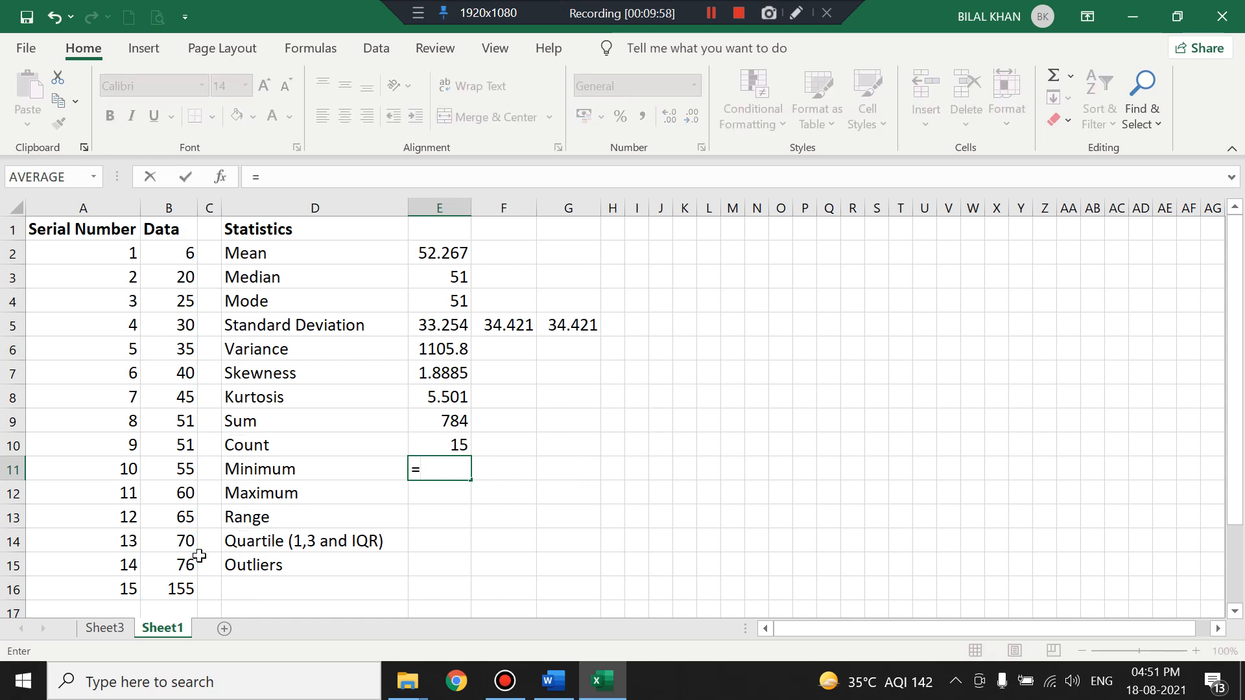
pyautogui.write('min')
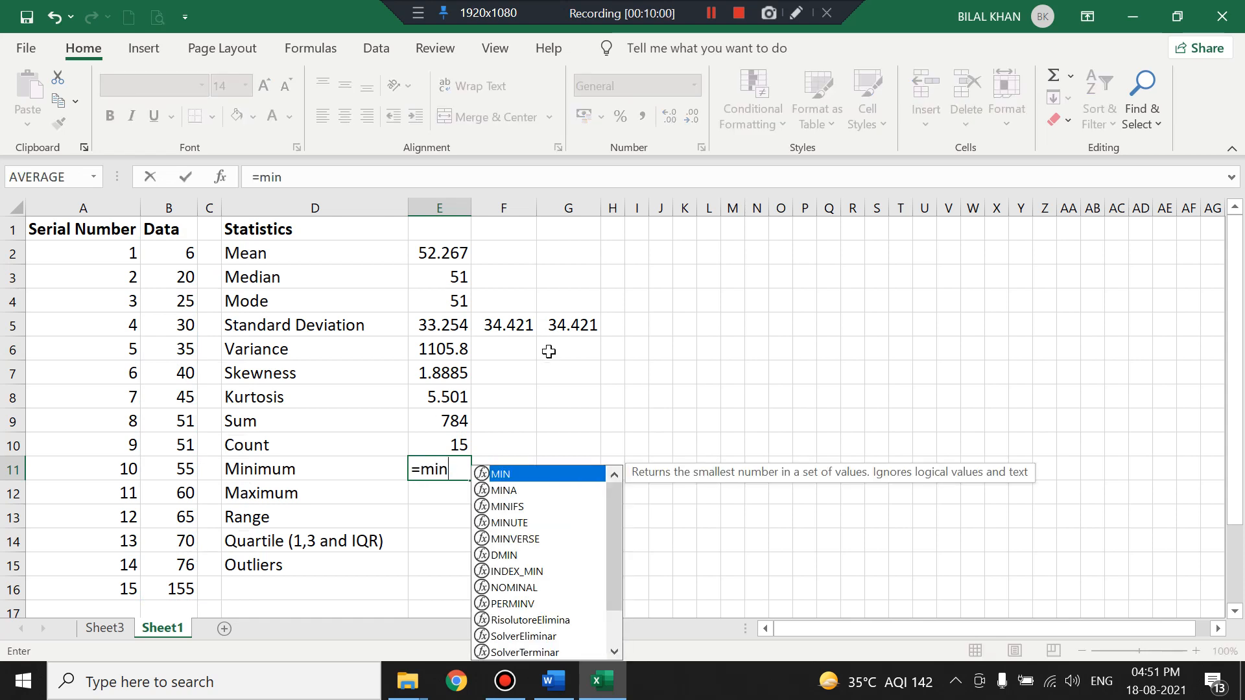
pyautogui.doubleClick(503, 475)
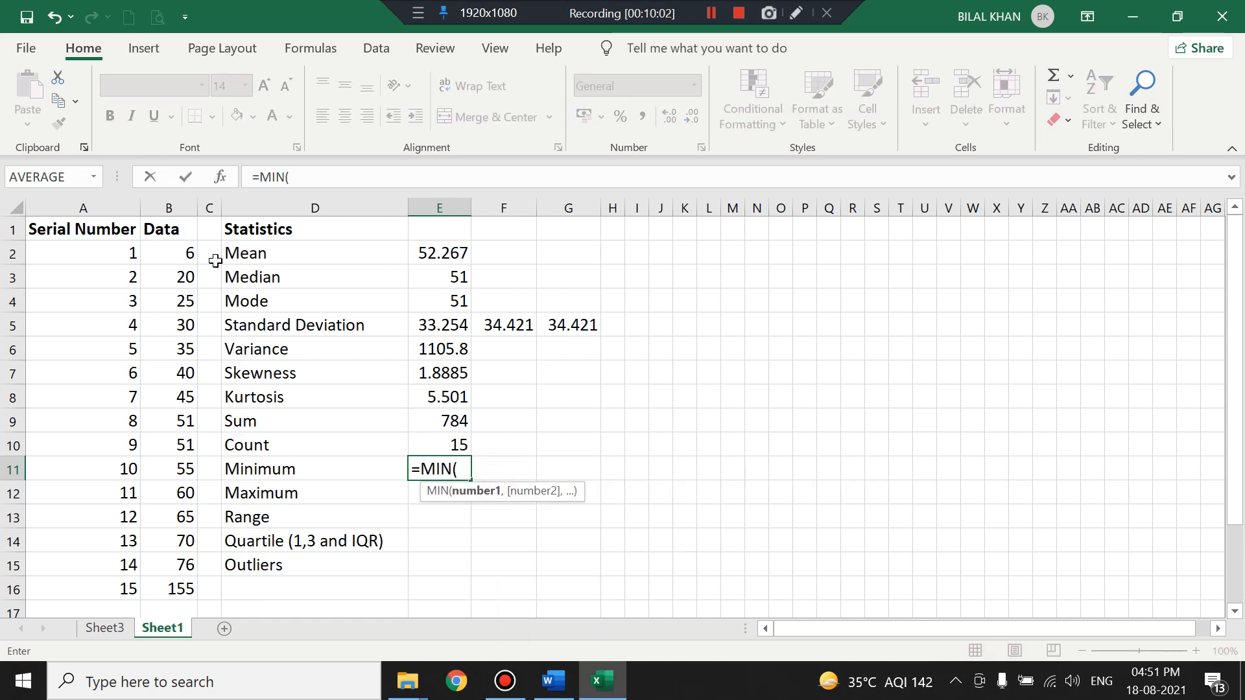
pyautogui.moveTo(183, 253); pyautogui.dragTo(203, 586)
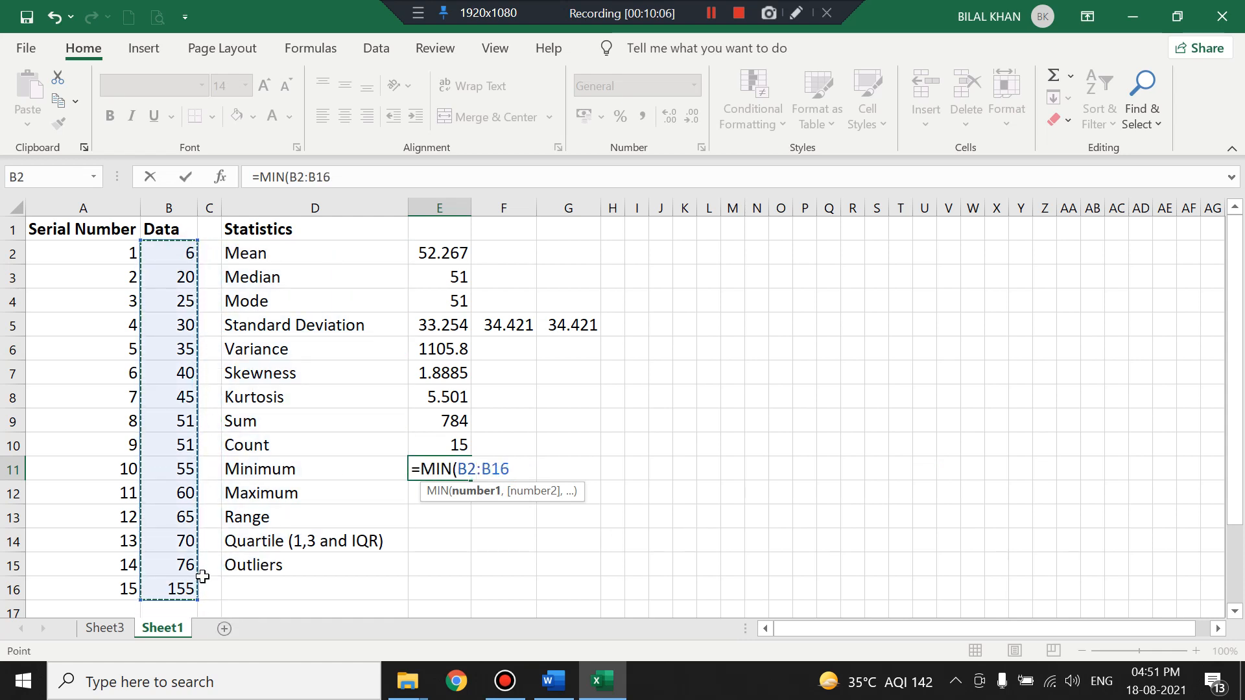
pyautogui.press('Return')
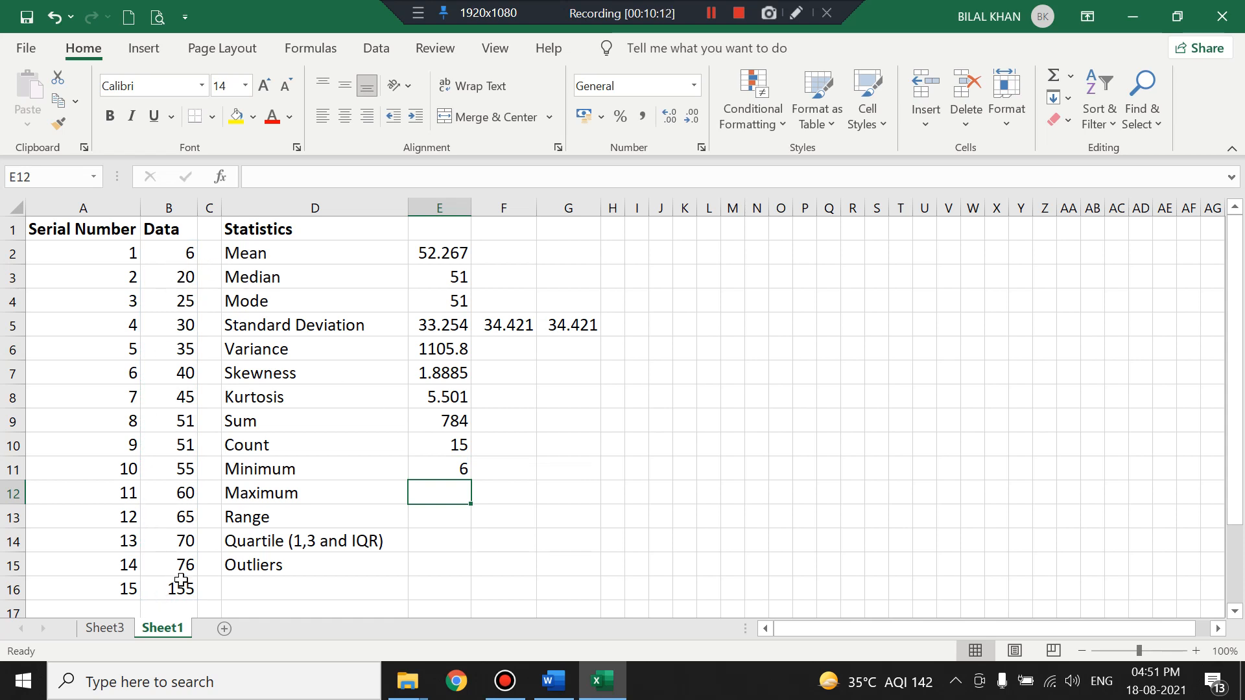
# Find the maximum value in E12 with the MAX function over B2:B16
pyautogui.click(450, 503)
pyautogui.click(449, 494)
pyautogui.write('=')
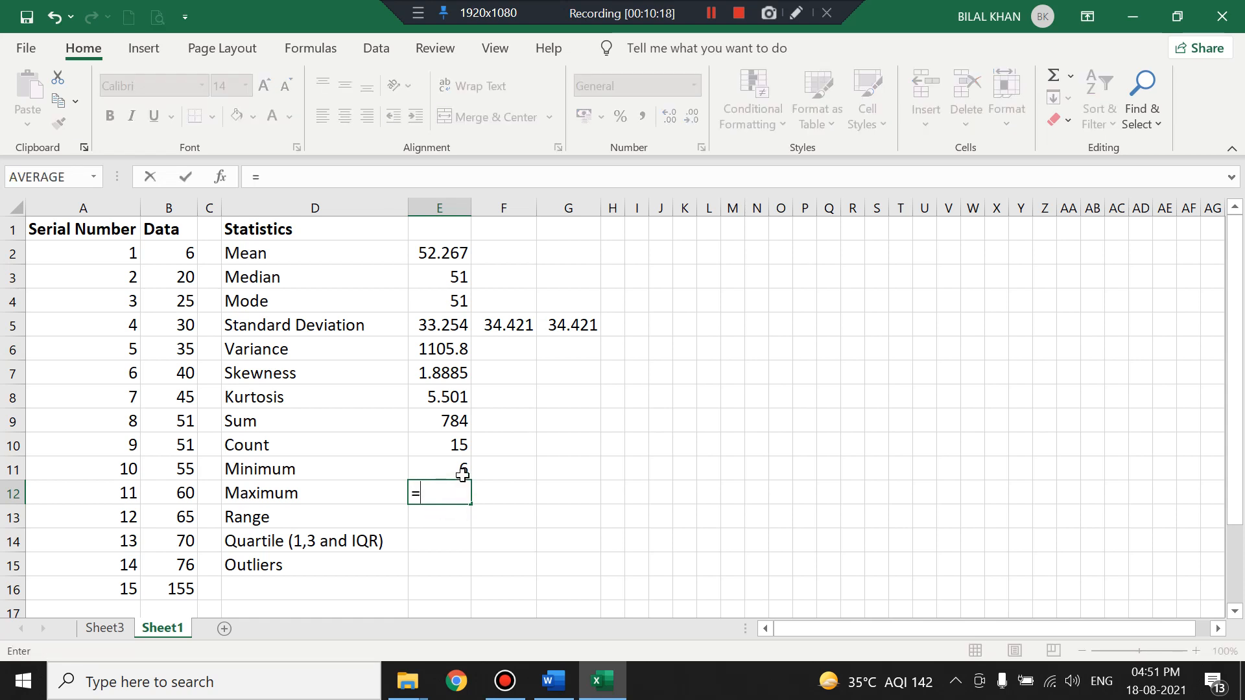
pyautogui.write('max')
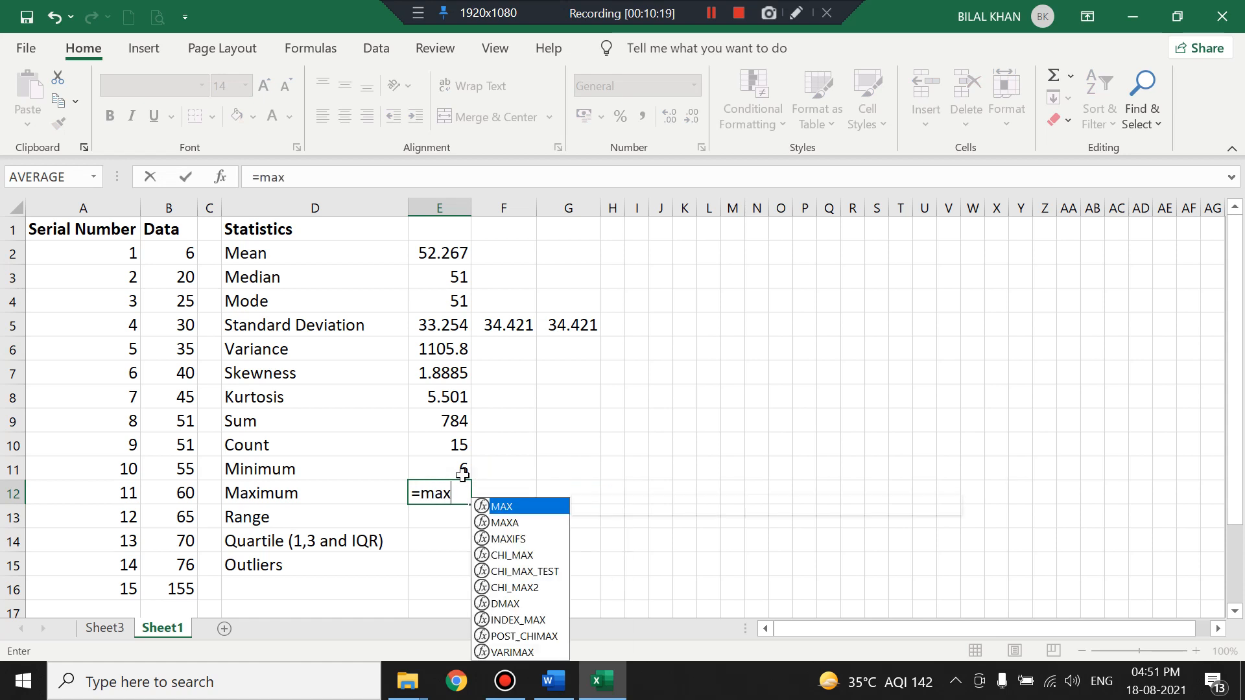
pyautogui.doubleClick(491, 505)
pyautogui.moveTo(160, 250); pyautogui.dragTo(184, 590)
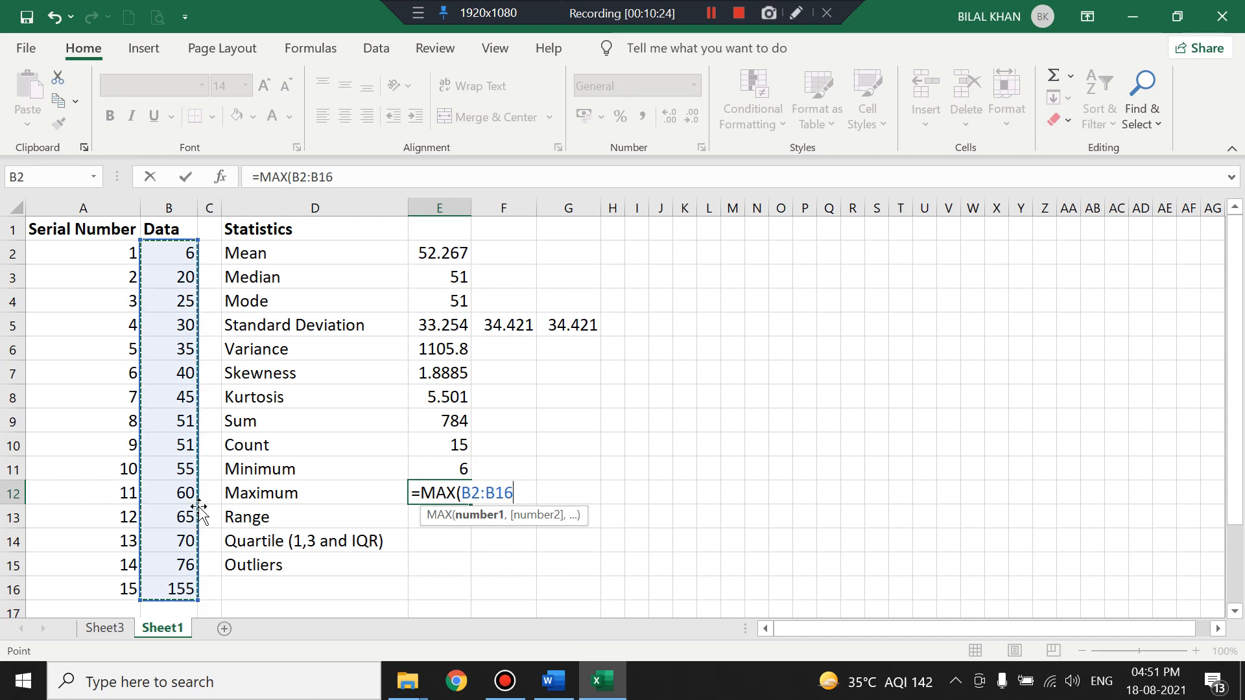
pyautogui.press('Return')
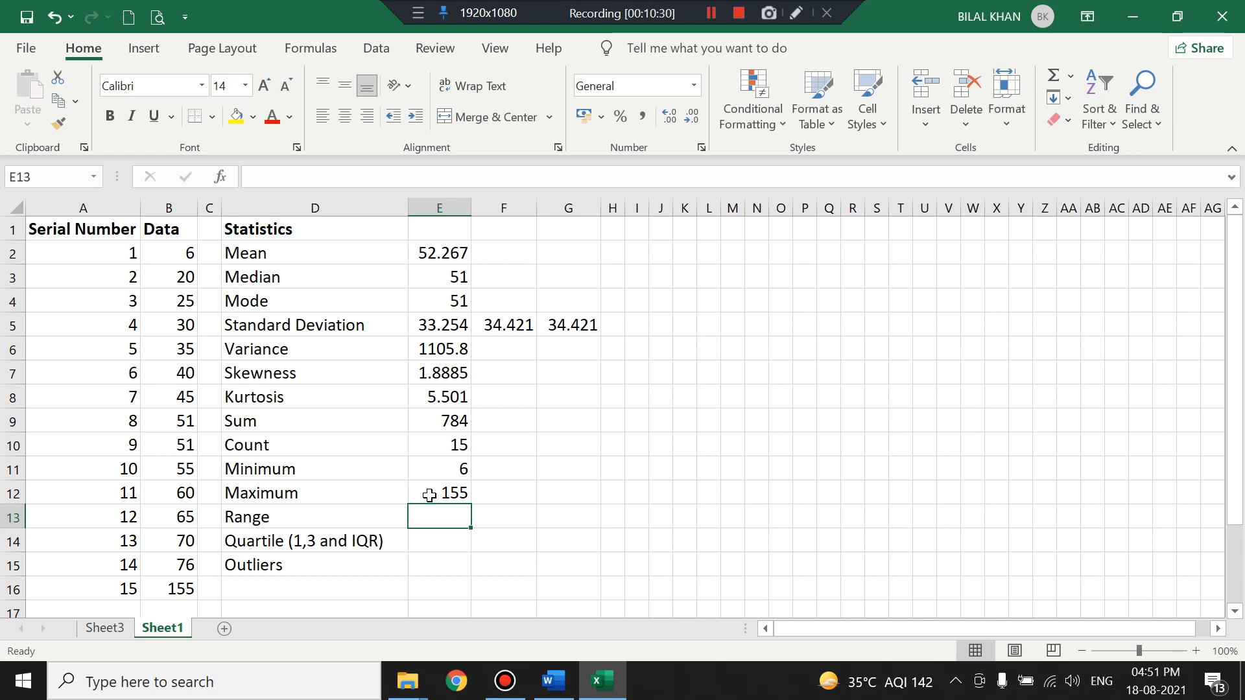
# Calculate the range in E13 by subtracting the minimum from the maximum with the formula =E12-E11
pyautogui.click(422, 515)
pyautogui.write('=')
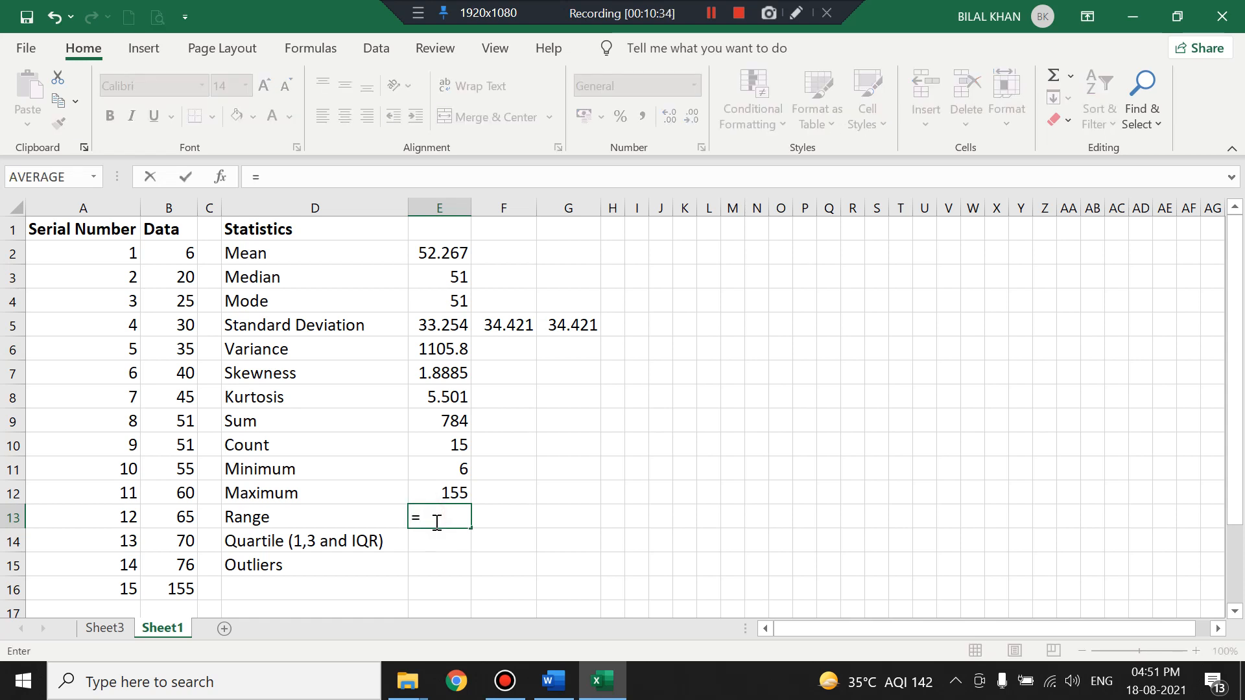
pyautogui.click(453, 490)
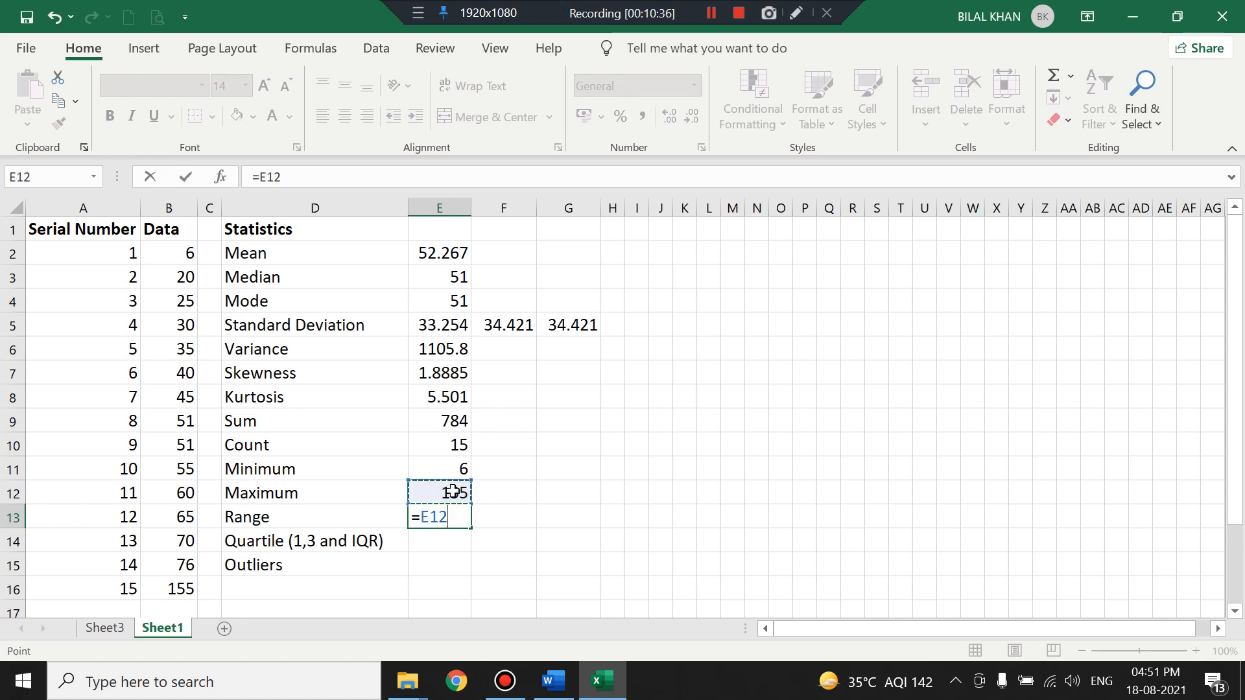
pyautogui.write('-')
pyautogui.click(452, 467)
pyautogui.press('Return')
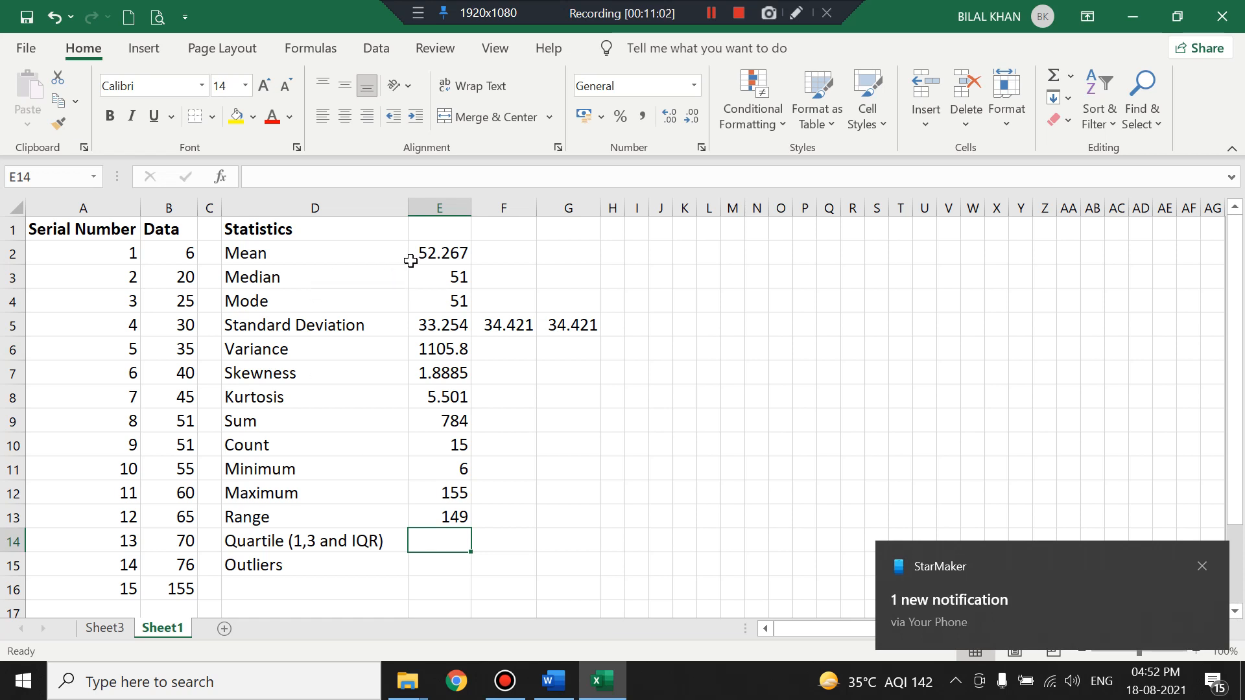
# Calculate the first quartile in E14 with the QUARTILE function over B2:B16 and quart argument 1
pyautogui.moveTo(274, 271); pyautogui.dragTo(447, 276)
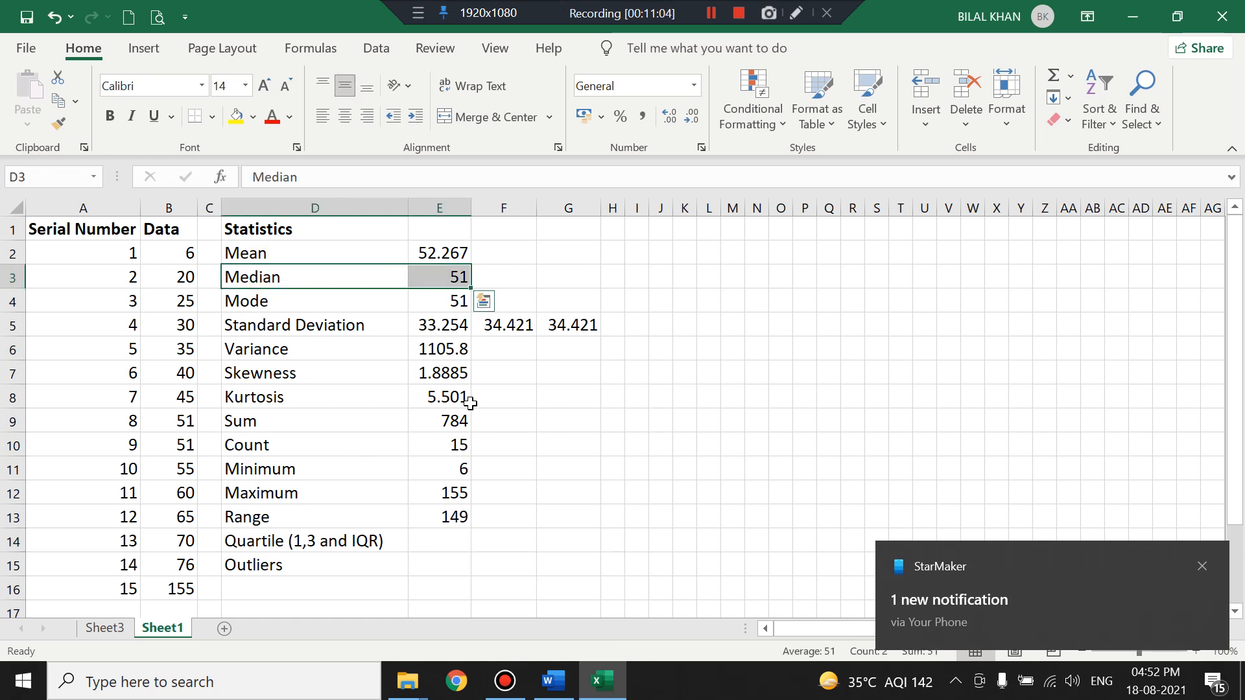
pyautogui.click(456, 544)
pyautogui.doubleClick(453, 543)
pyautogui.write('=')
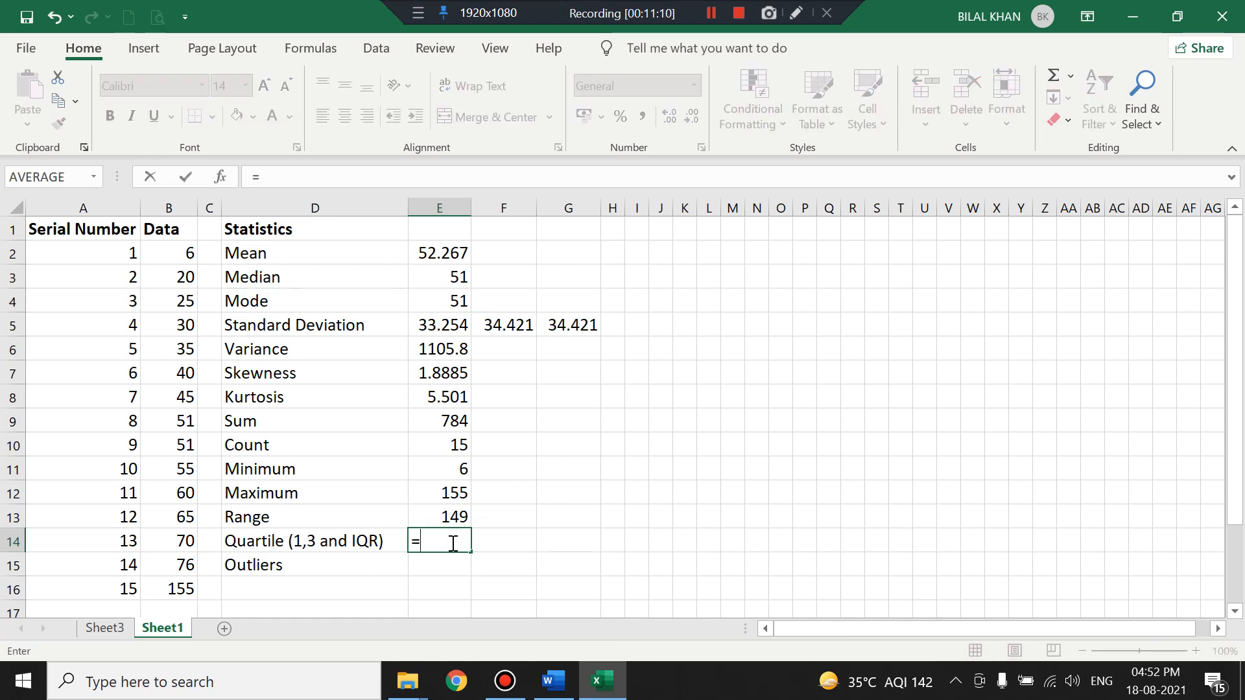
pyautogui.write('qua')
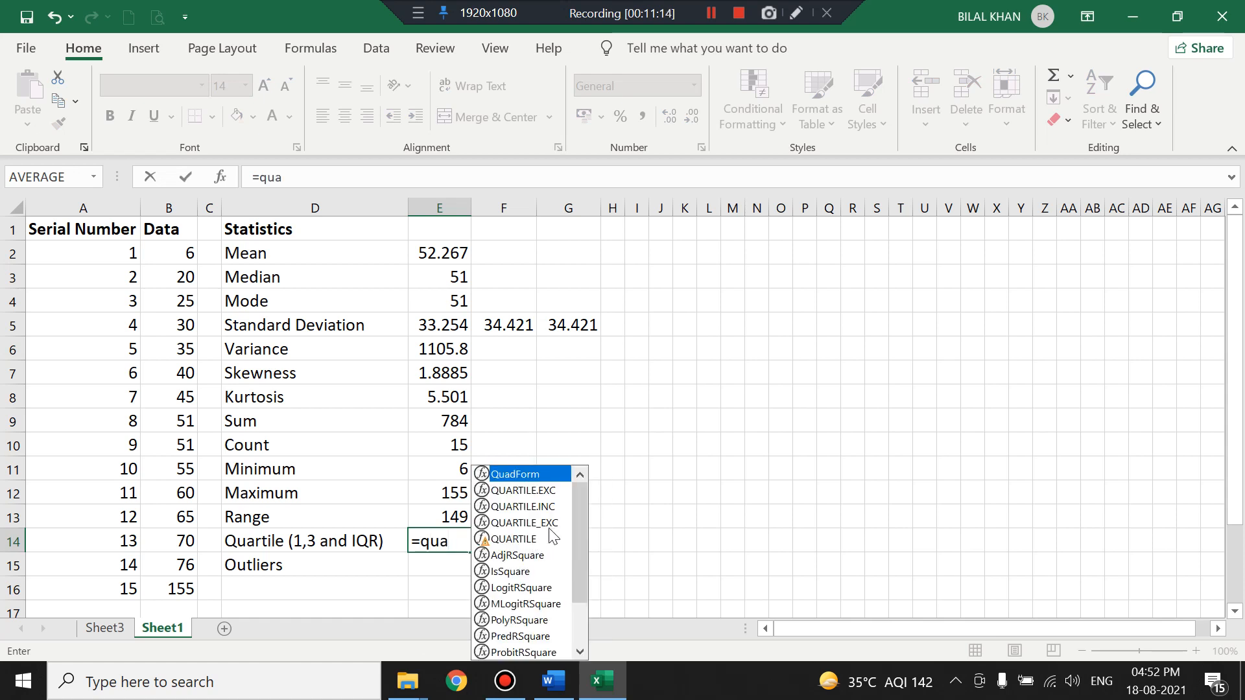
pyautogui.click(518, 538)
pyautogui.doubleClick(522, 539)
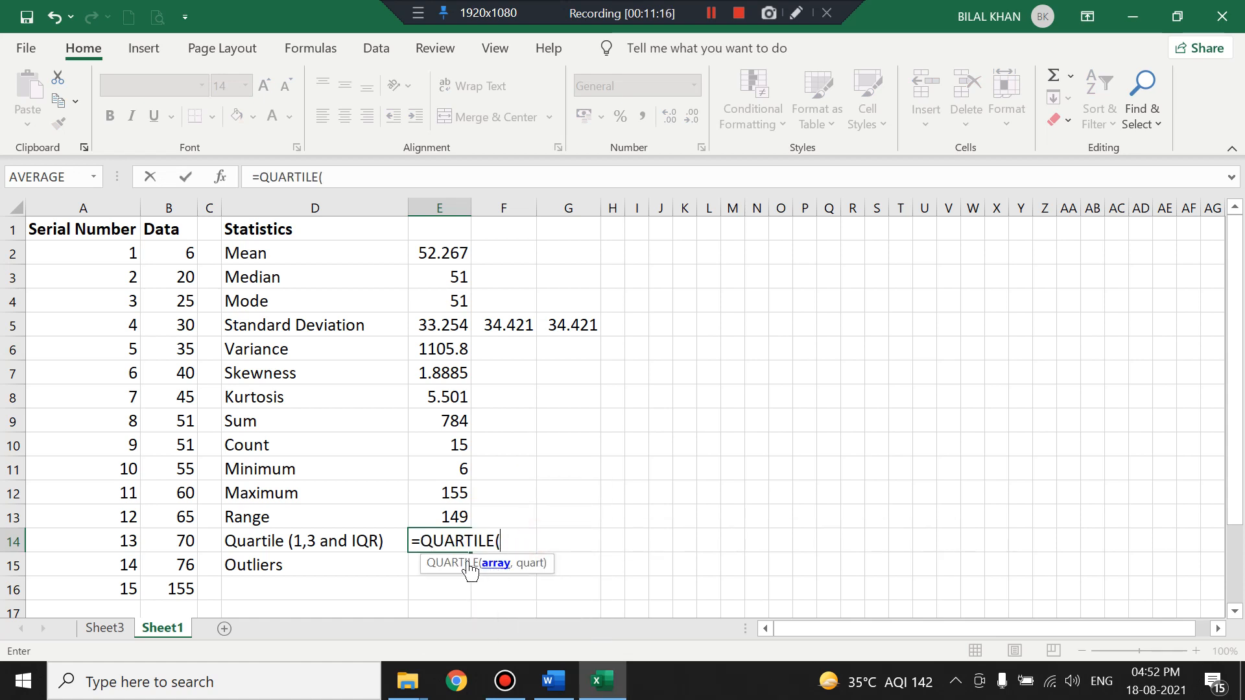
pyautogui.moveTo(185, 244); pyautogui.dragTo(173, 591)
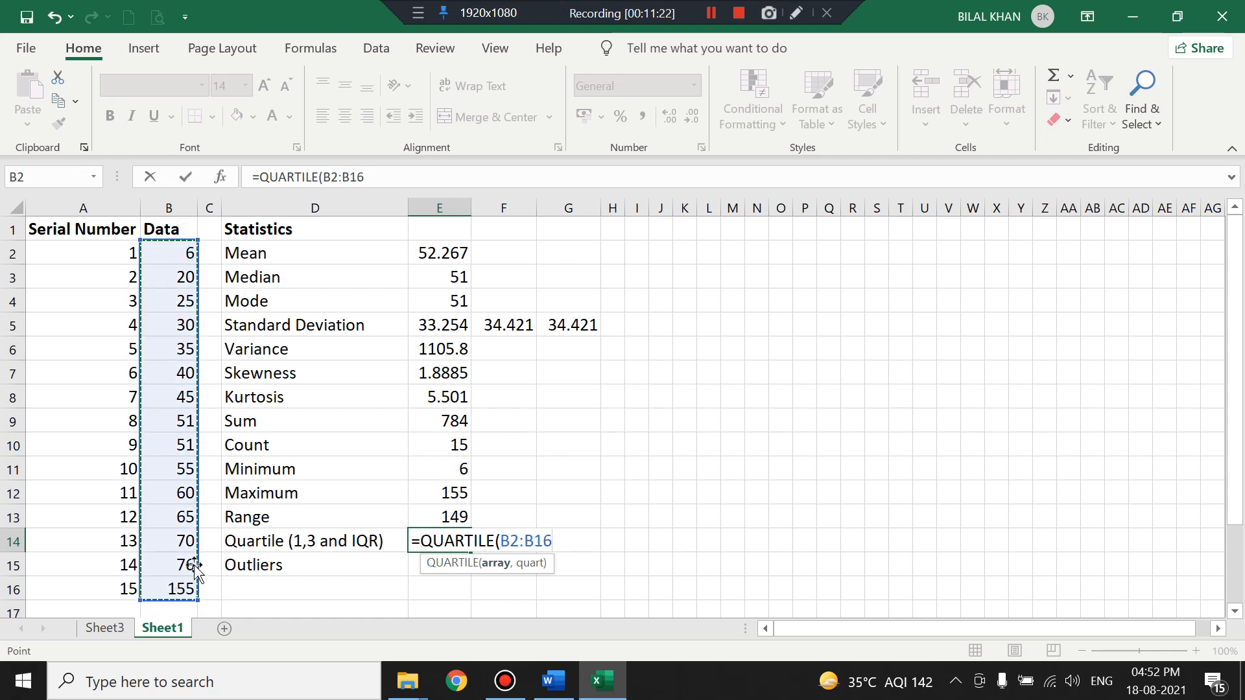
pyautogui.write(',')
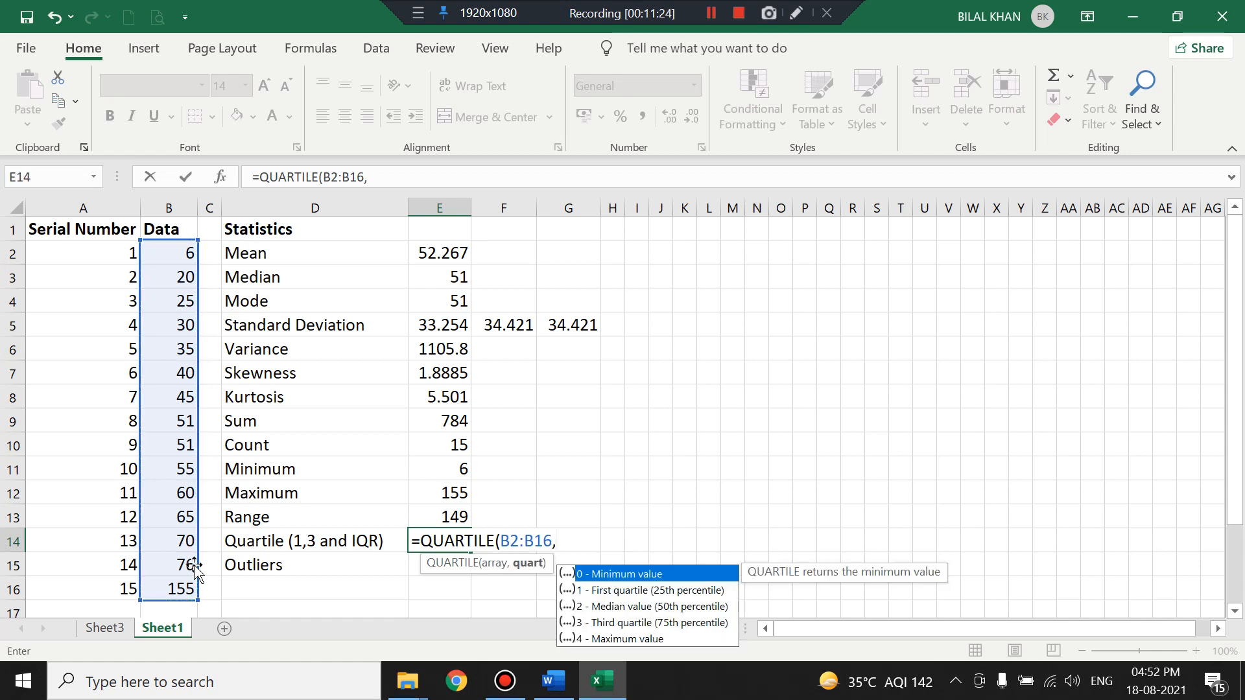
pyautogui.doubleClick(620, 596)
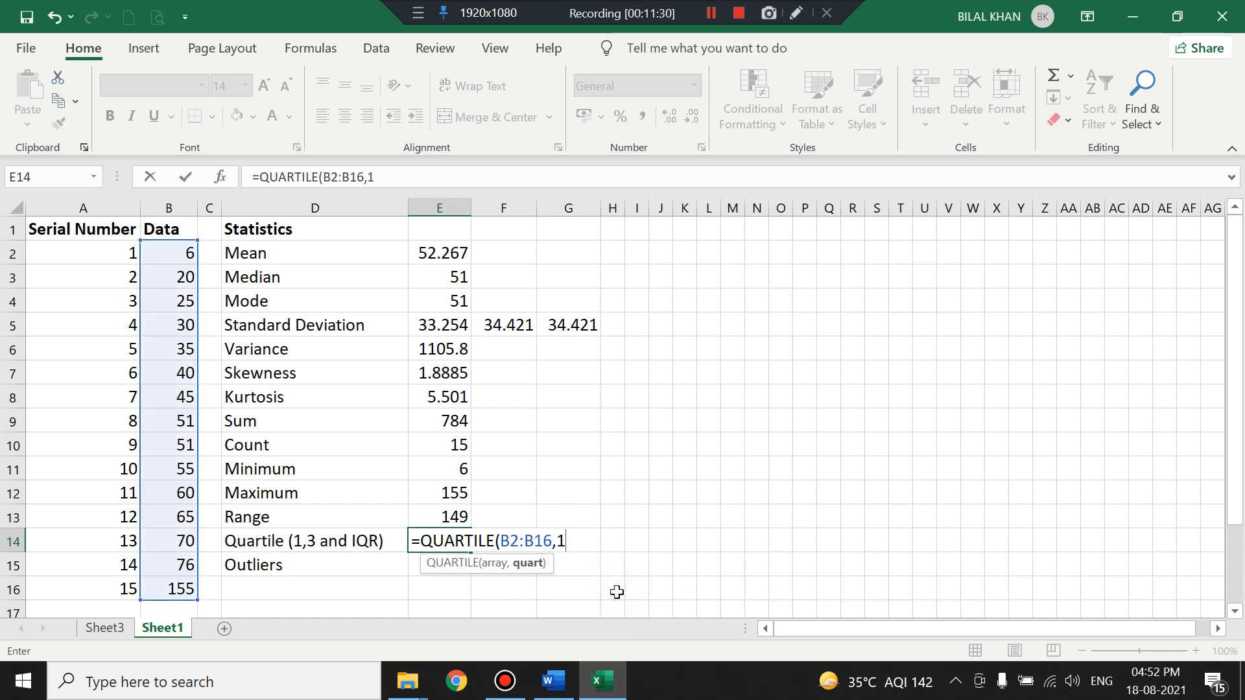
pyautogui.press('Return')
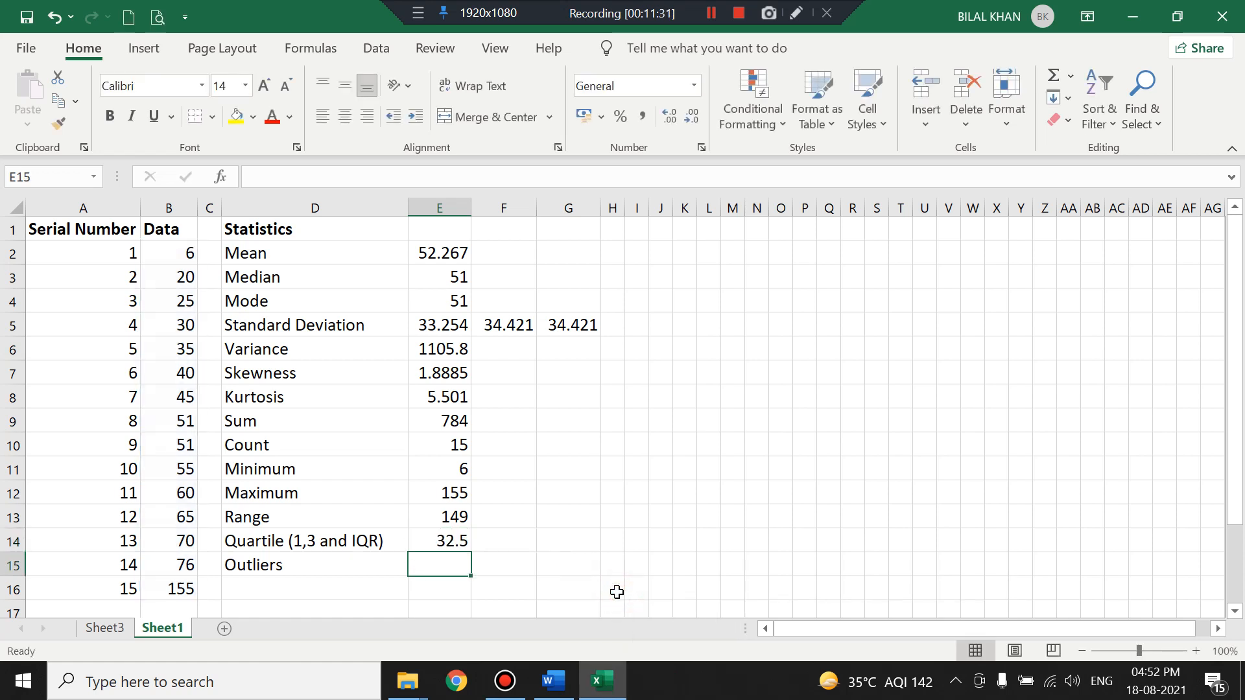
# Calculate the third quartile in F14 with the QUARTILE function over B2:B16 and quart argument 3
pyautogui.click(484, 541)
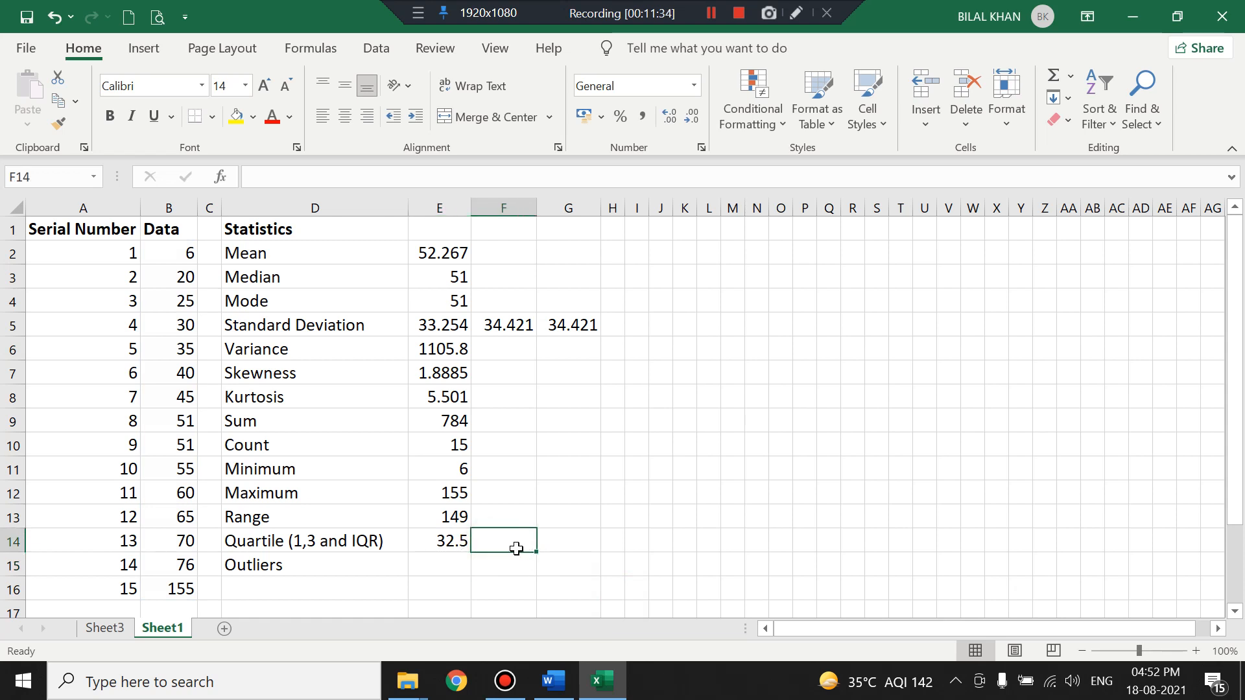
pyautogui.write('=qau')
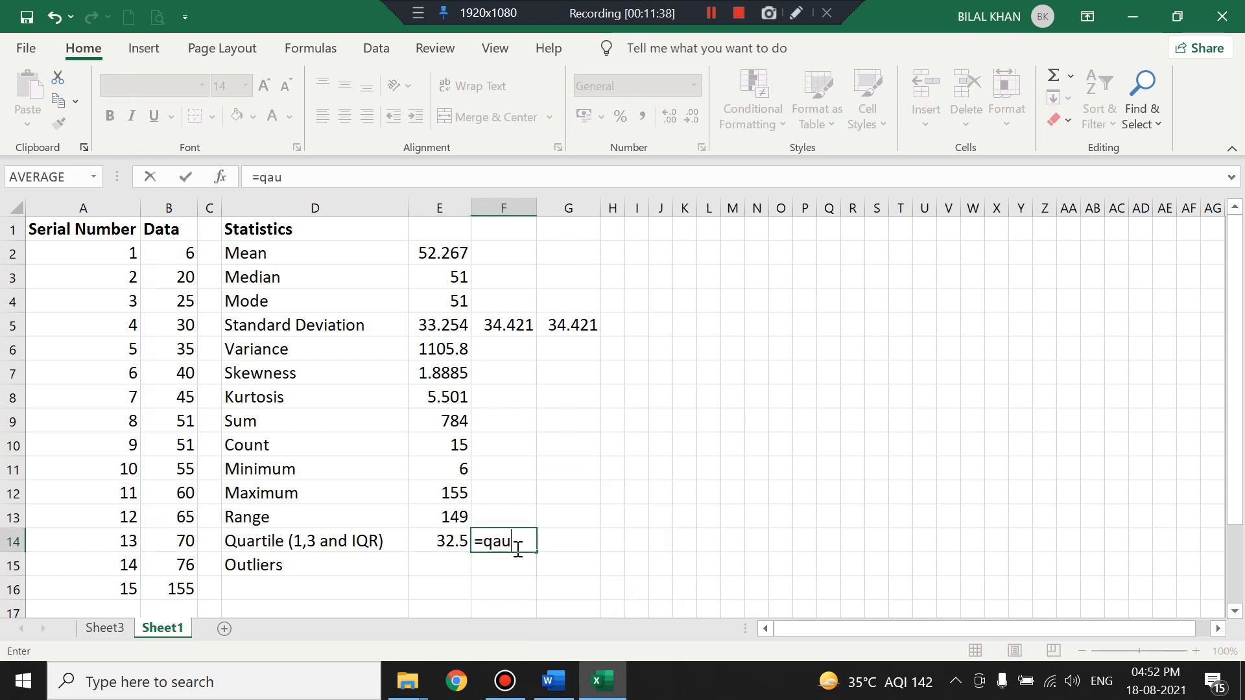
pyautogui.press('BackSpace')
pyautogui.write('ua')
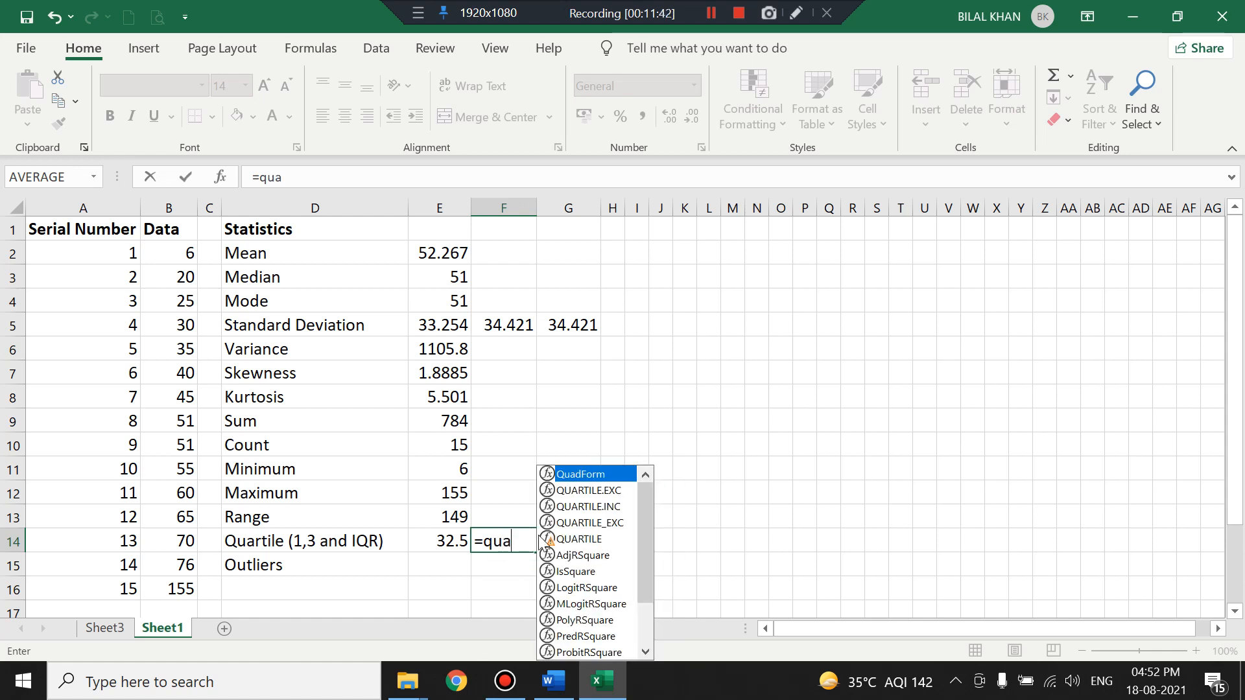
pyautogui.doubleClick(571, 539)
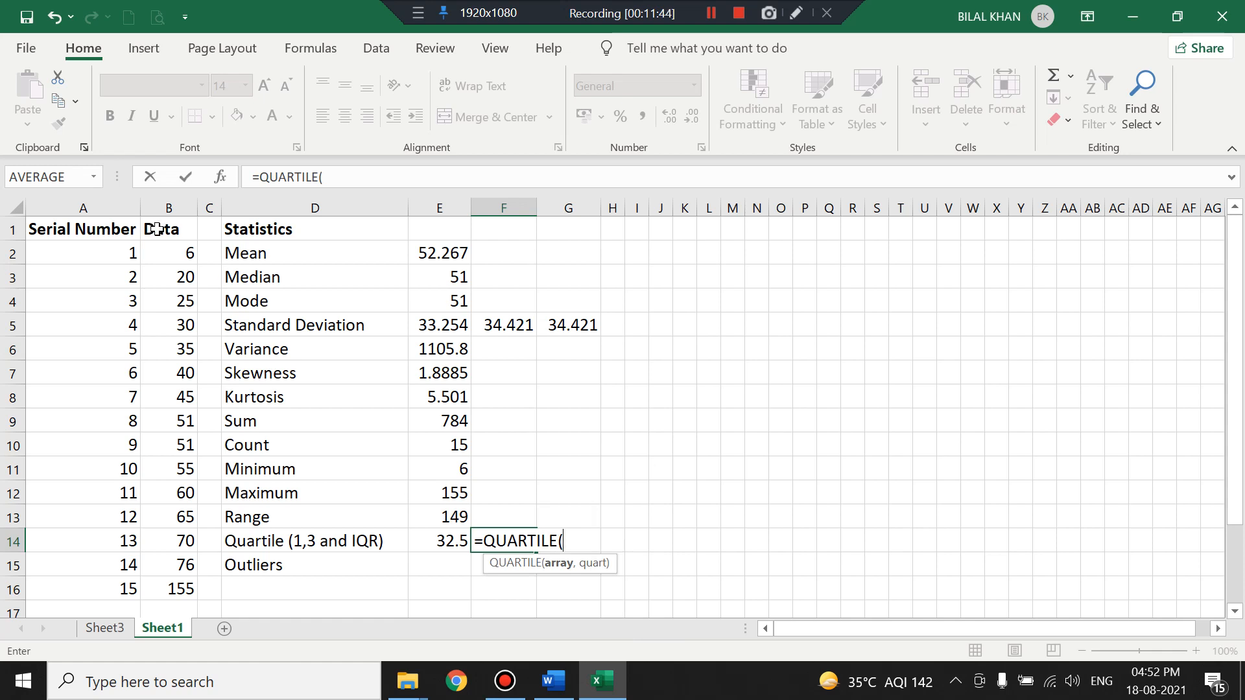
pyautogui.moveTo(169, 253); pyautogui.dragTo(184, 583)
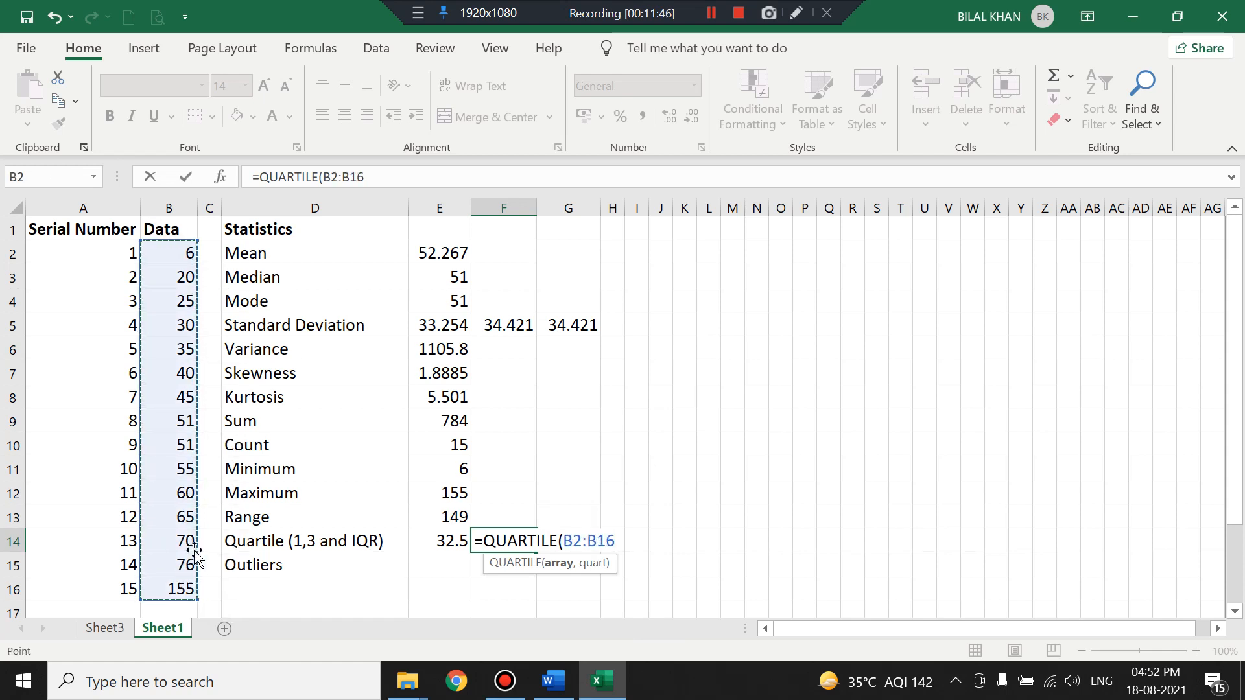
pyautogui.write(',')
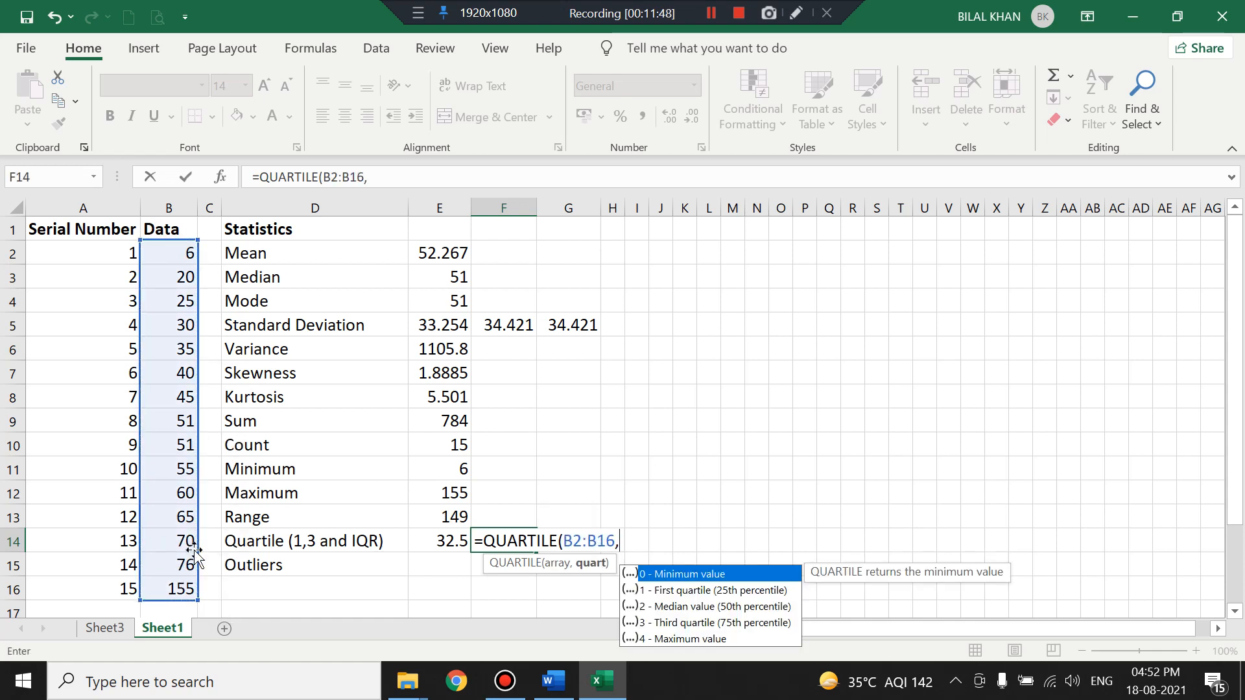
pyautogui.doubleClick(669, 622)
pyautogui.press('Return')
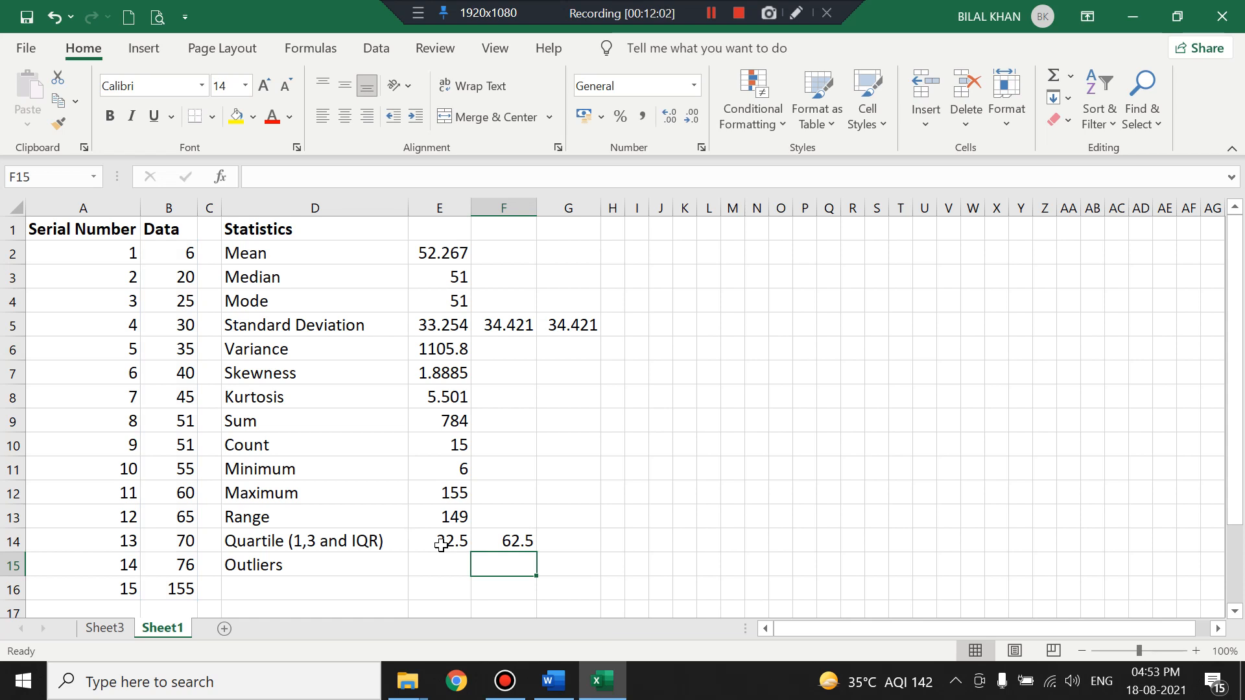
# Calculate the interquartile range in G14 by subtracting the first quartile from the third with the formula =F14-E14
pyautogui.click(542, 542)
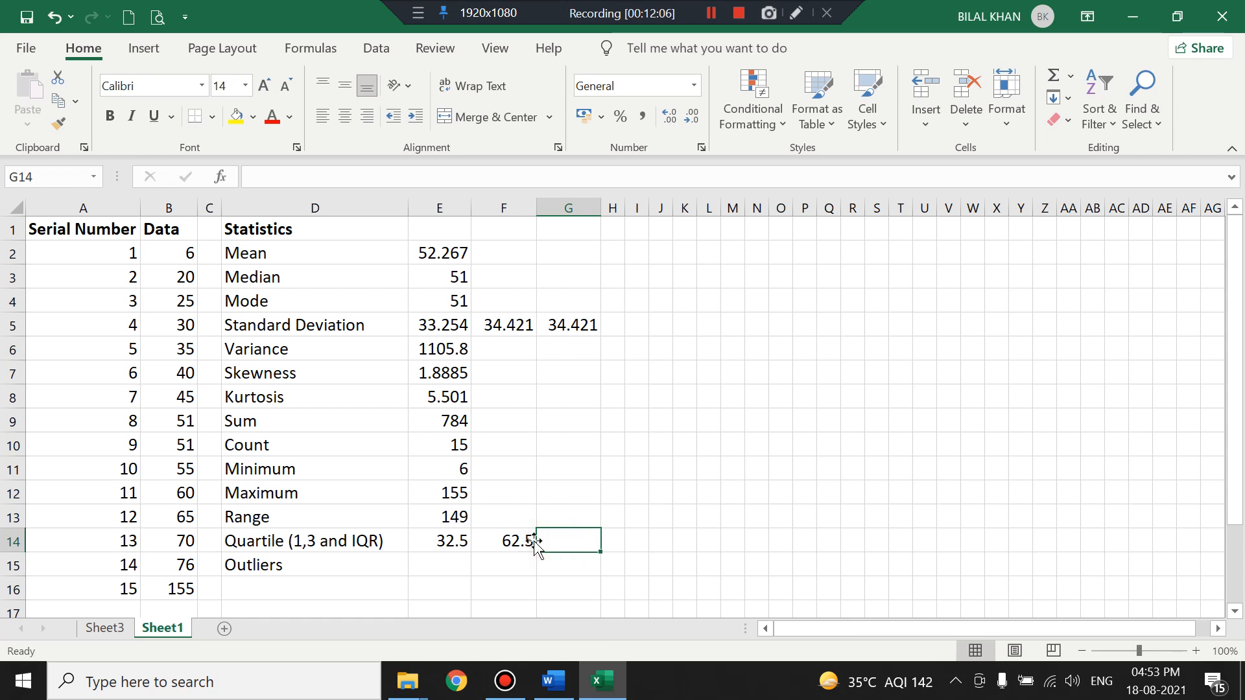
pyautogui.write('=')
pyautogui.click(497, 541)
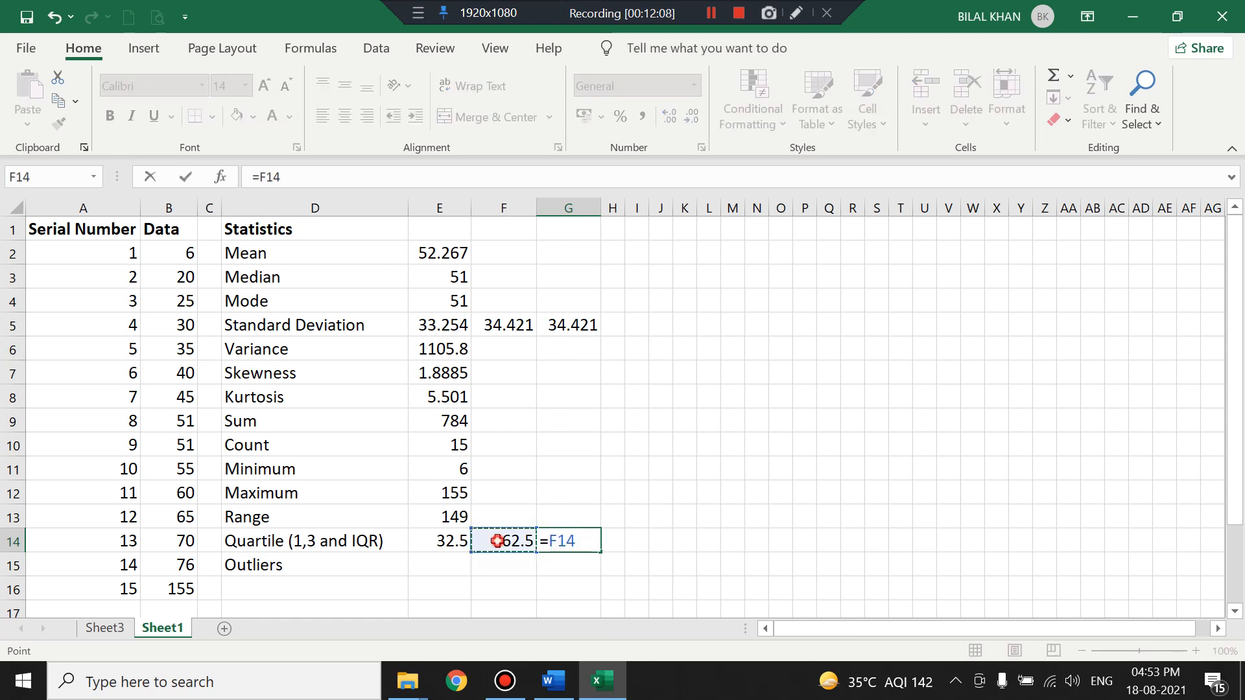
pyautogui.write('-')
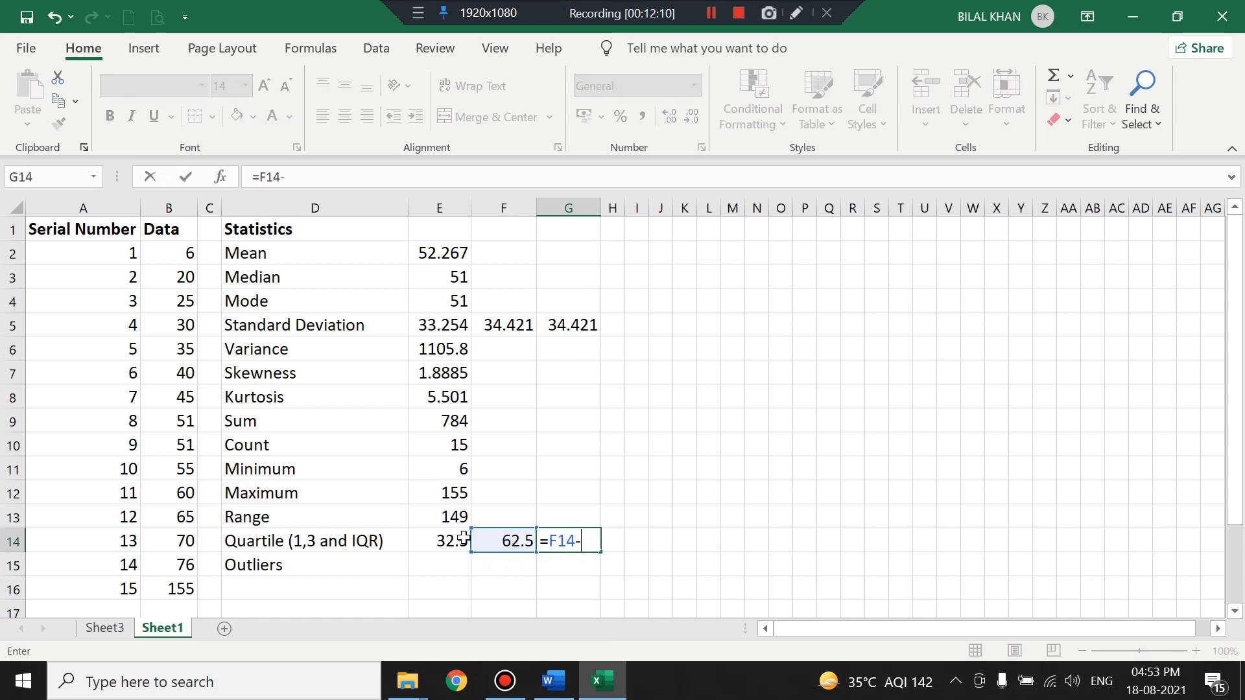
pyautogui.click(452, 538)
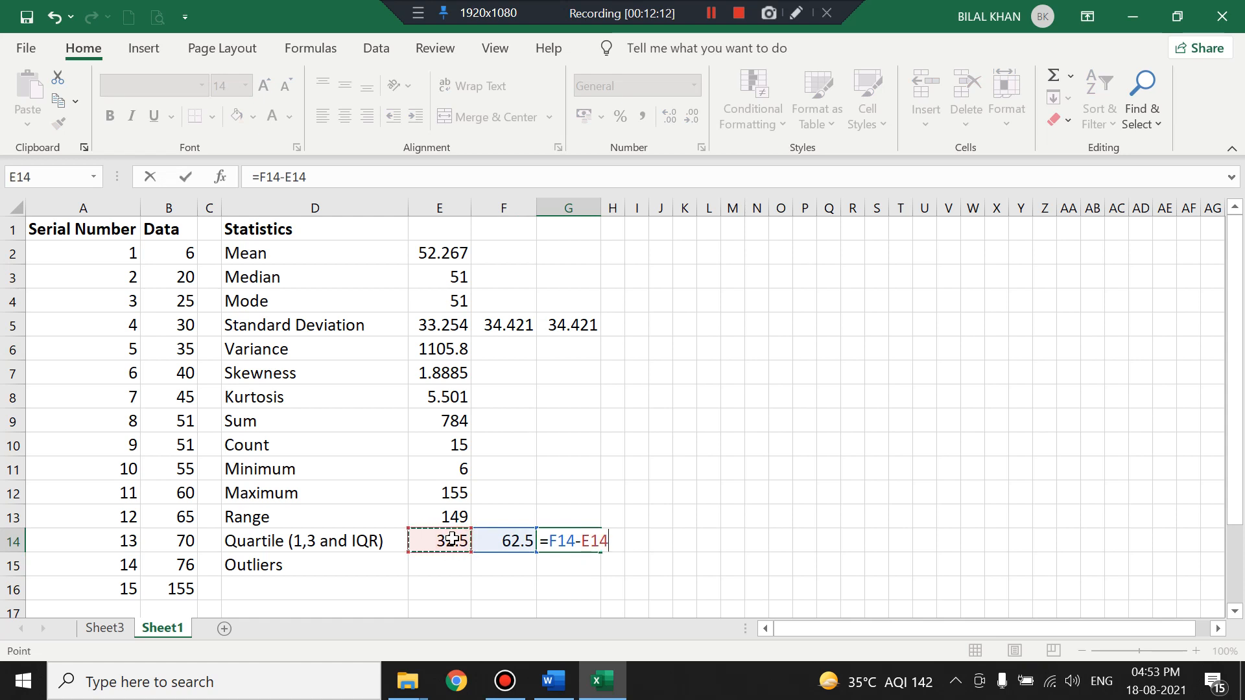
pyautogui.press('Return')
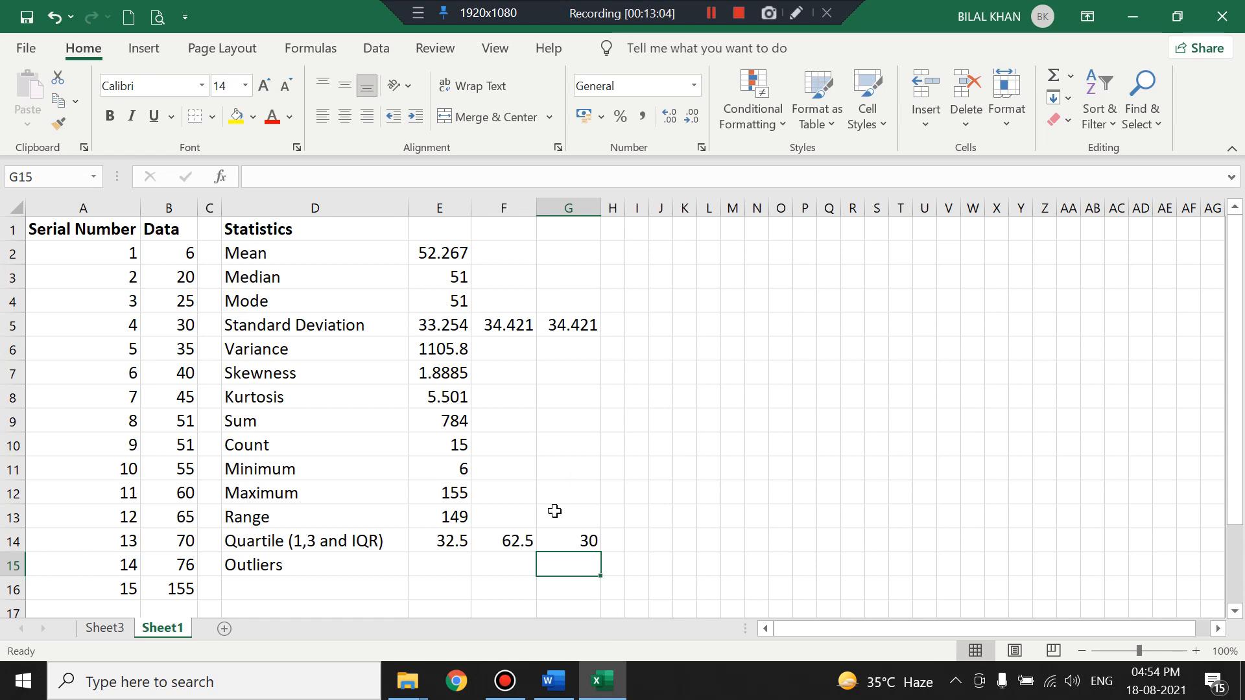
# Enter the outliers as 6,155 in E15 beside the Outliers label
pyautogui.click(422, 568)
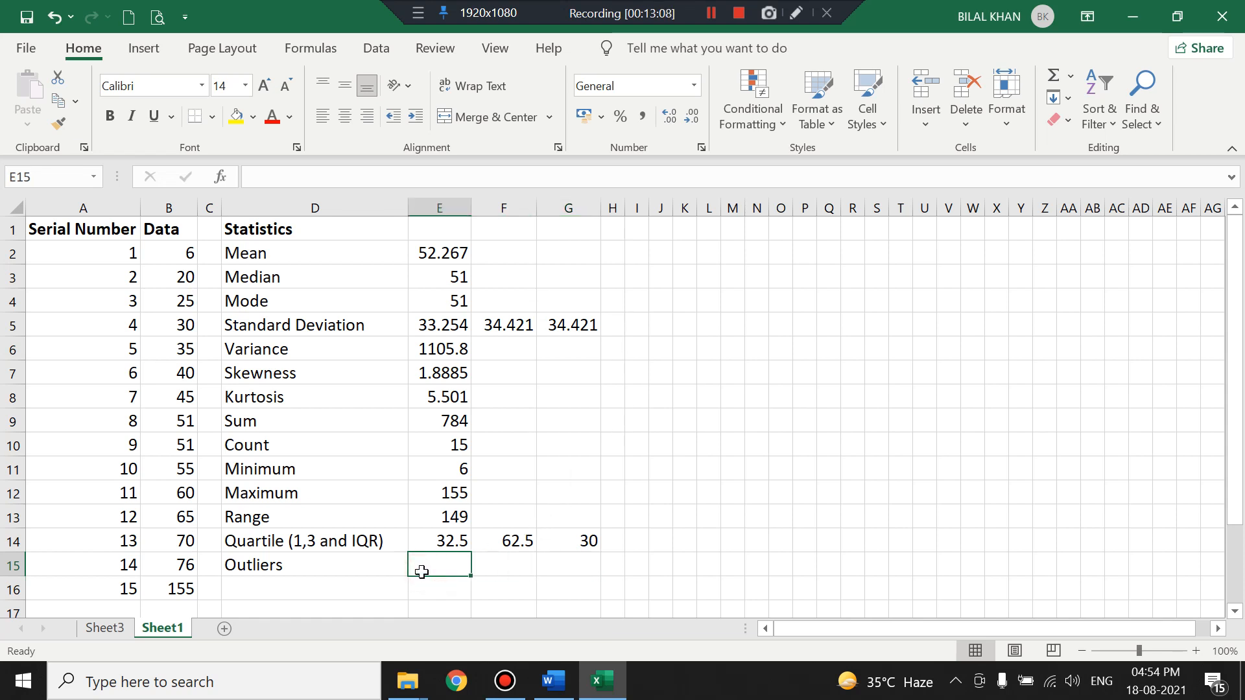
pyautogui.write('6')
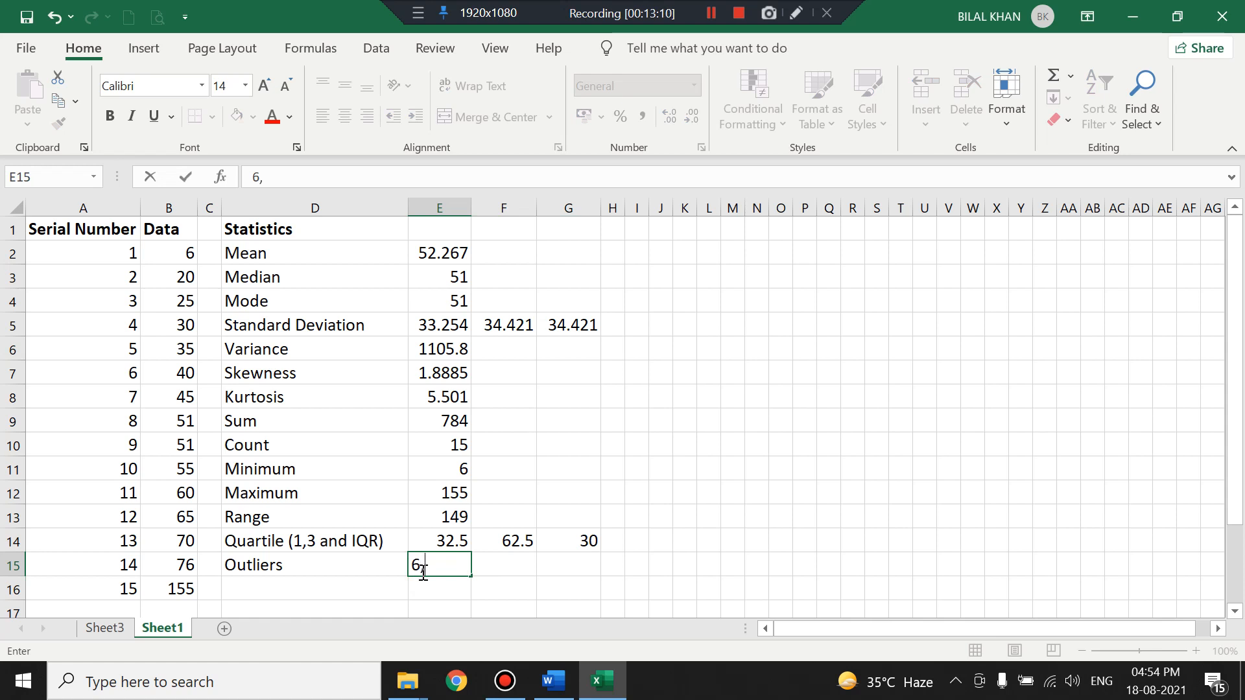
pyautogui.write(',155')
pyautogui.click(713, 584)
pyautogui.click(429, 564)
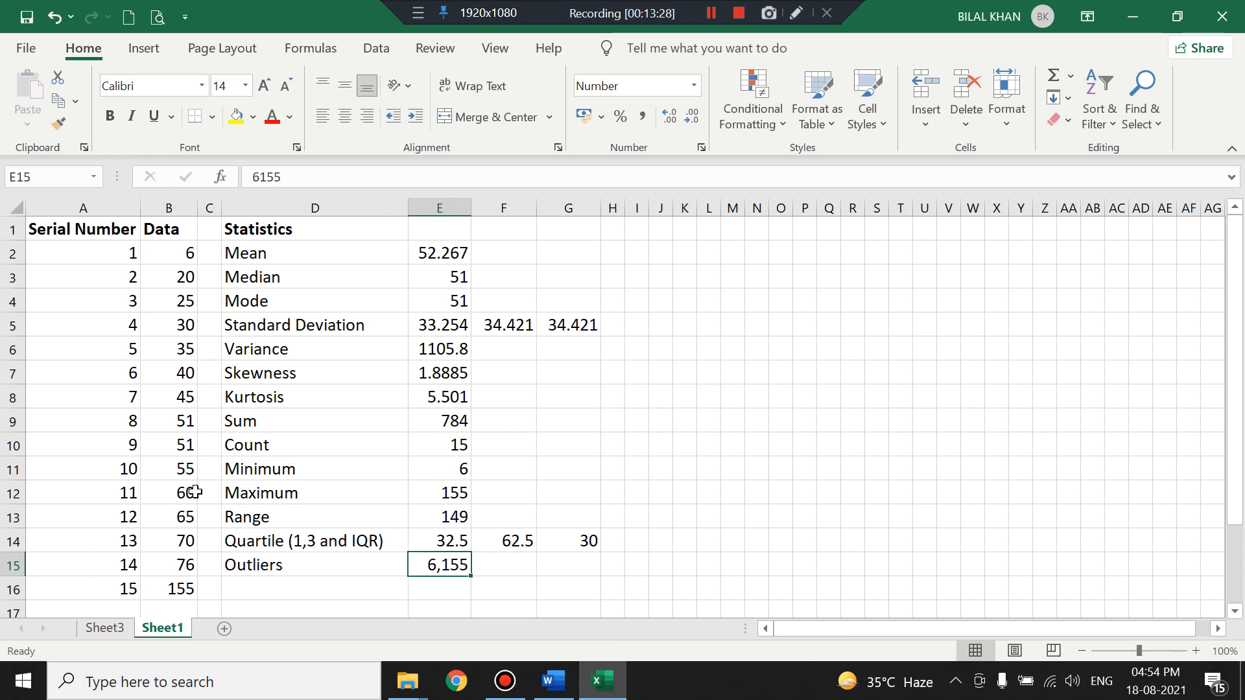
# Insert a histogram of the data in B2:B16 and move it to the empty area beside the statistics
pyautogui.moveTo(180, 260); pyautogui.dragTo(182, 587)
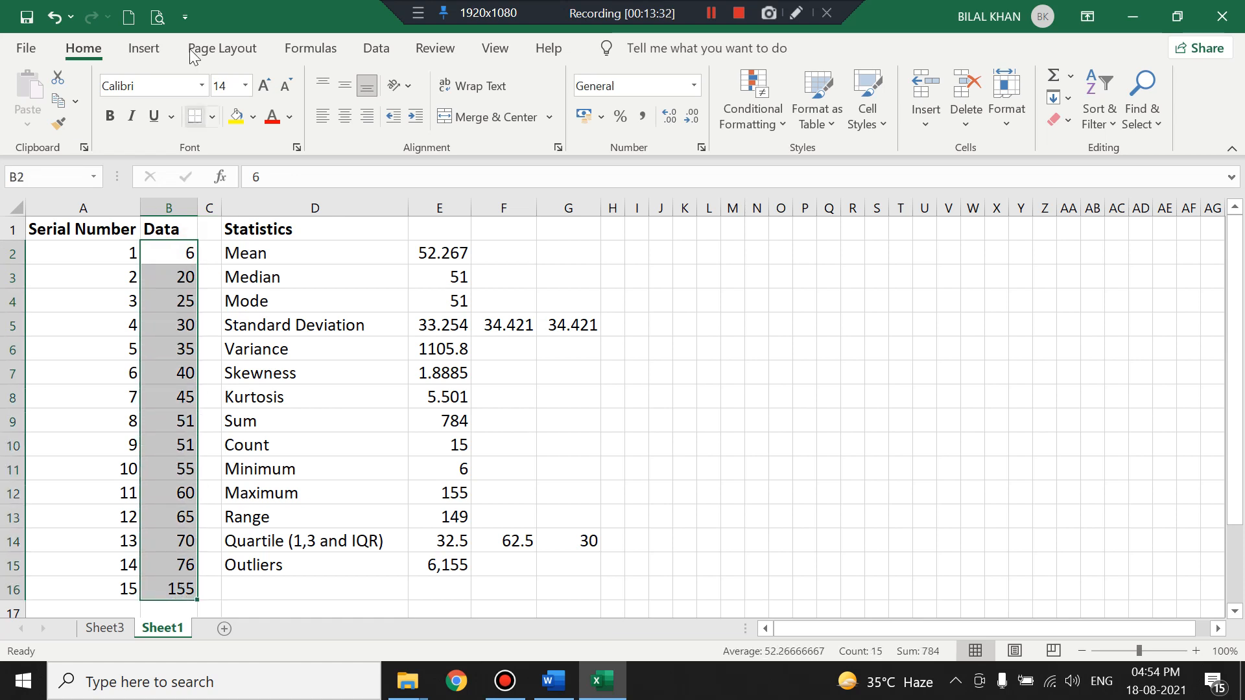
pyautogui.click(145, 48)
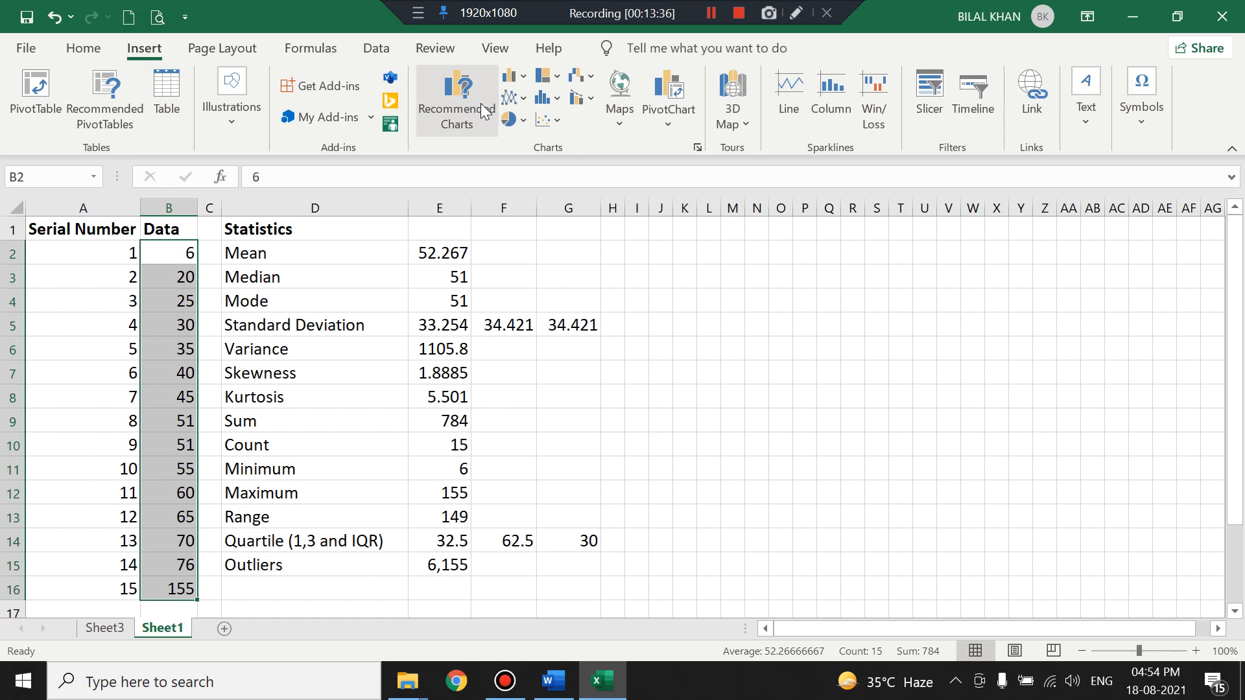
pyautogui.click(557, 98)
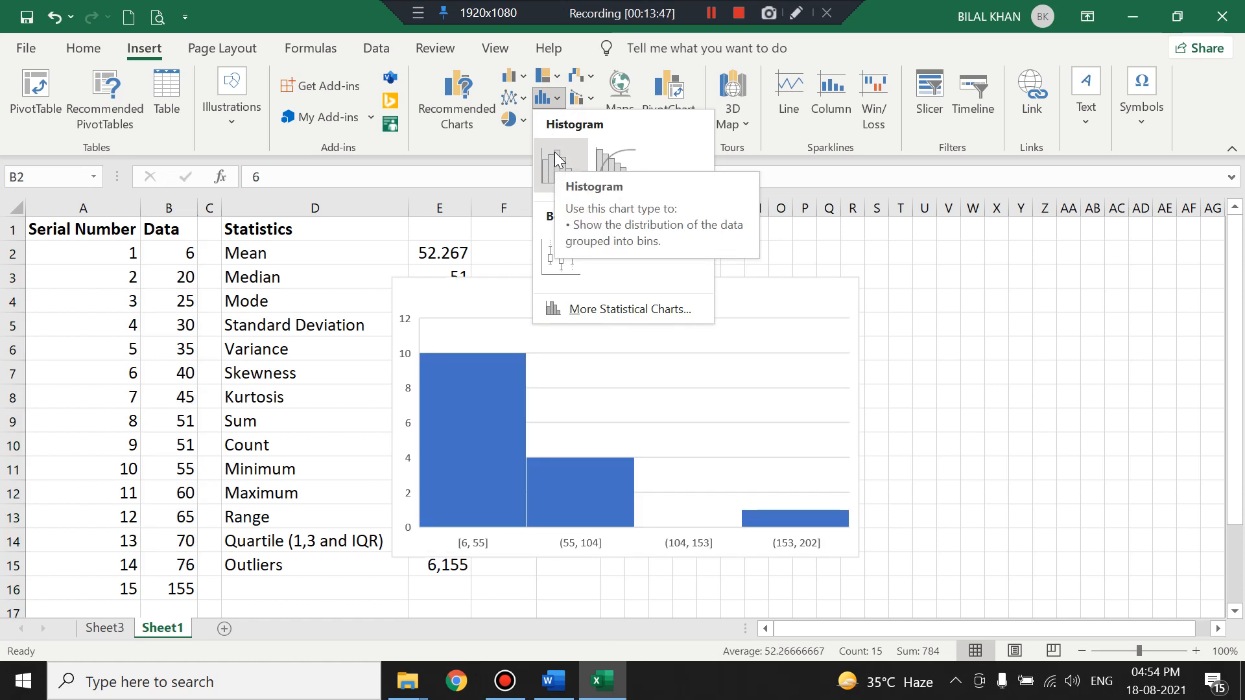
pyautogui.click(556, 159)
pyautogui.moveTo(550, 305); pyautogui.dragTo(830, 259)
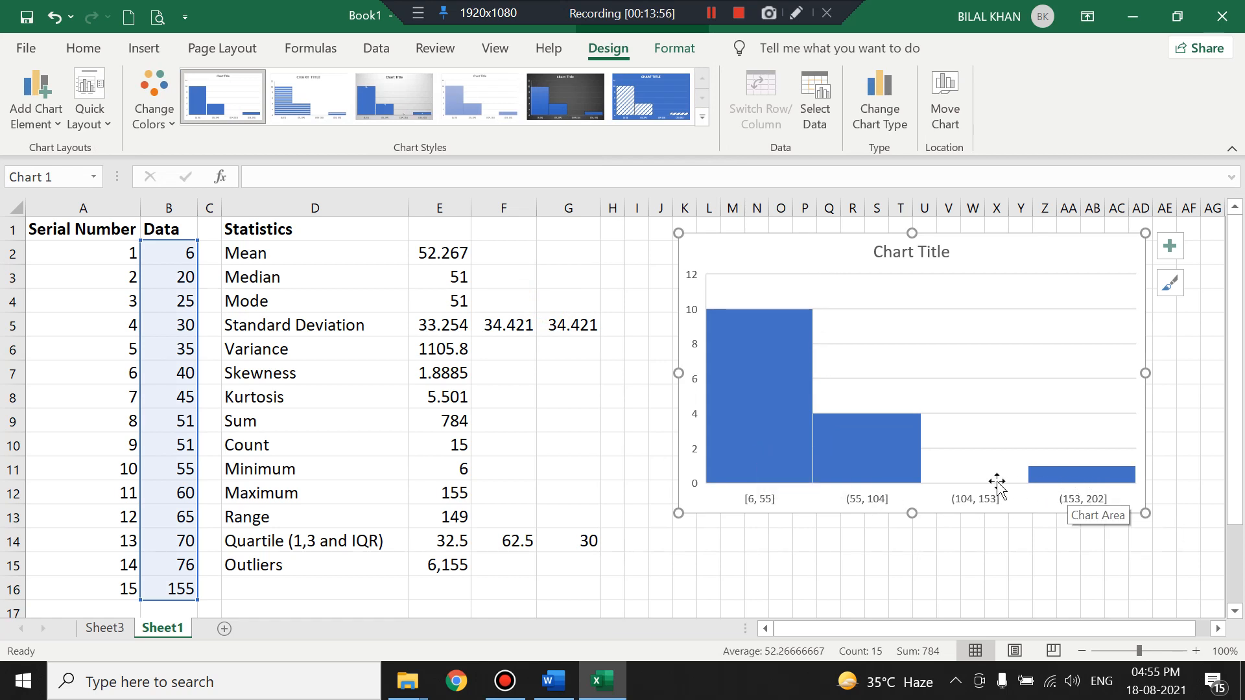
# Delete the histogram from the sheet
pyautogui.click(830, 313)
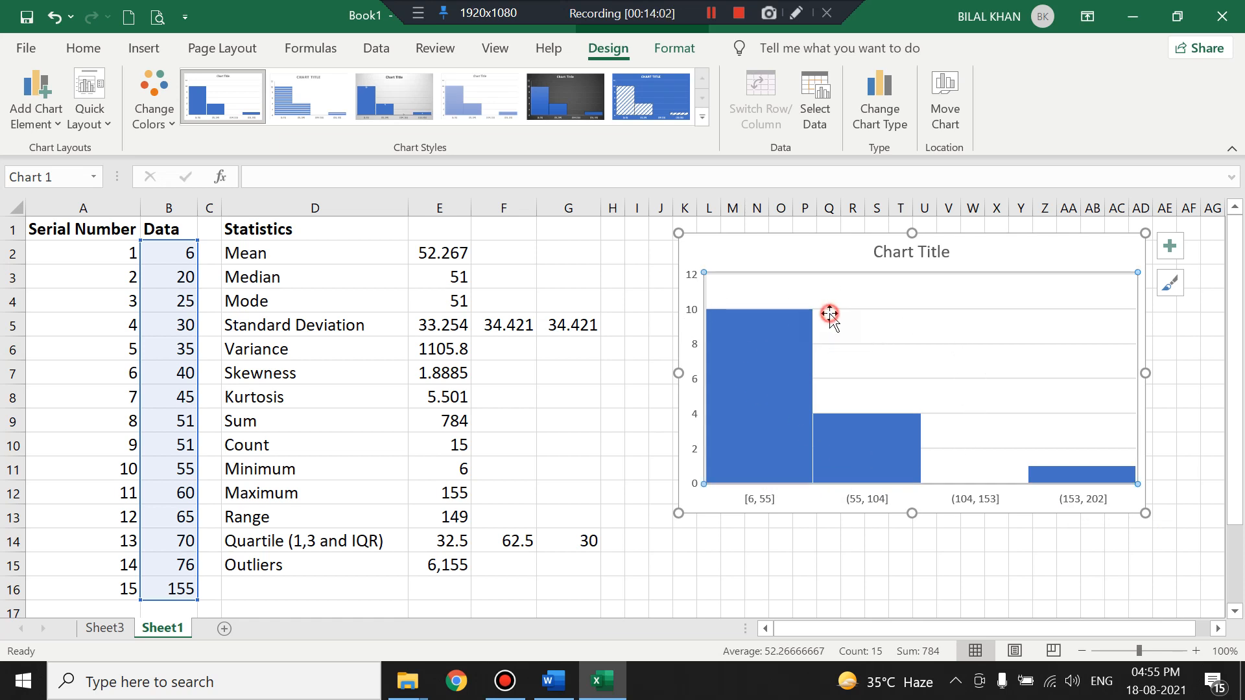
pyautogui.click(796, 254)
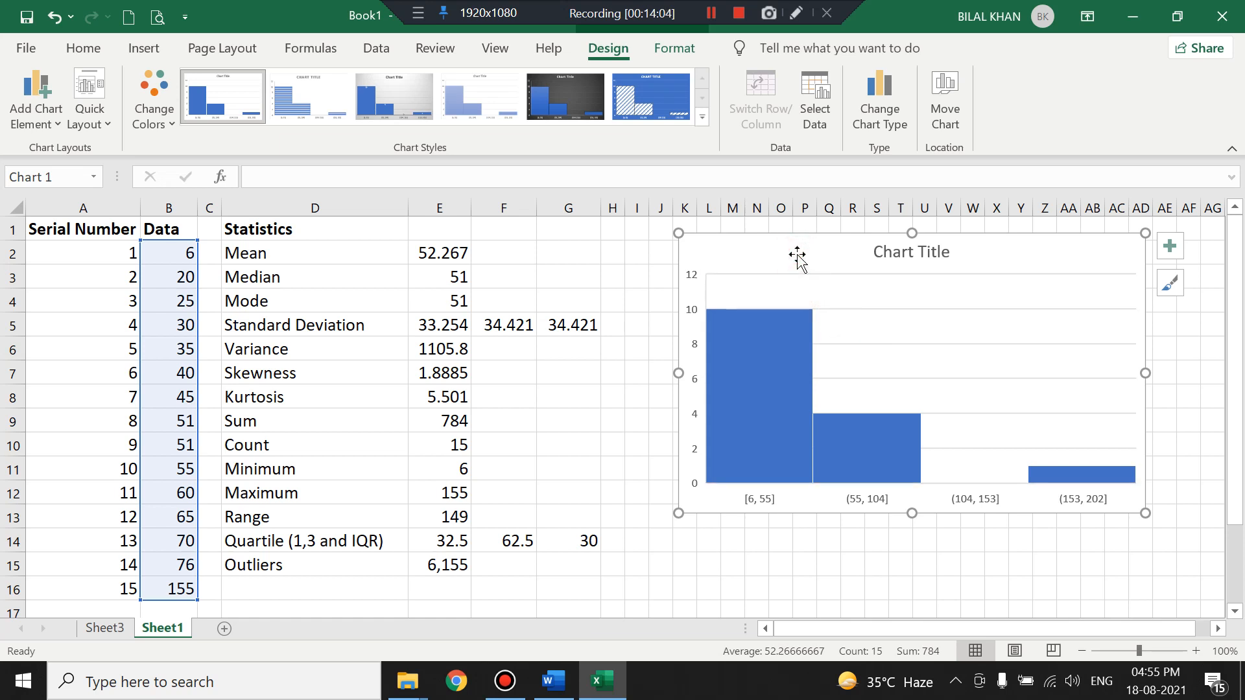
pyautogui.press('Delete')
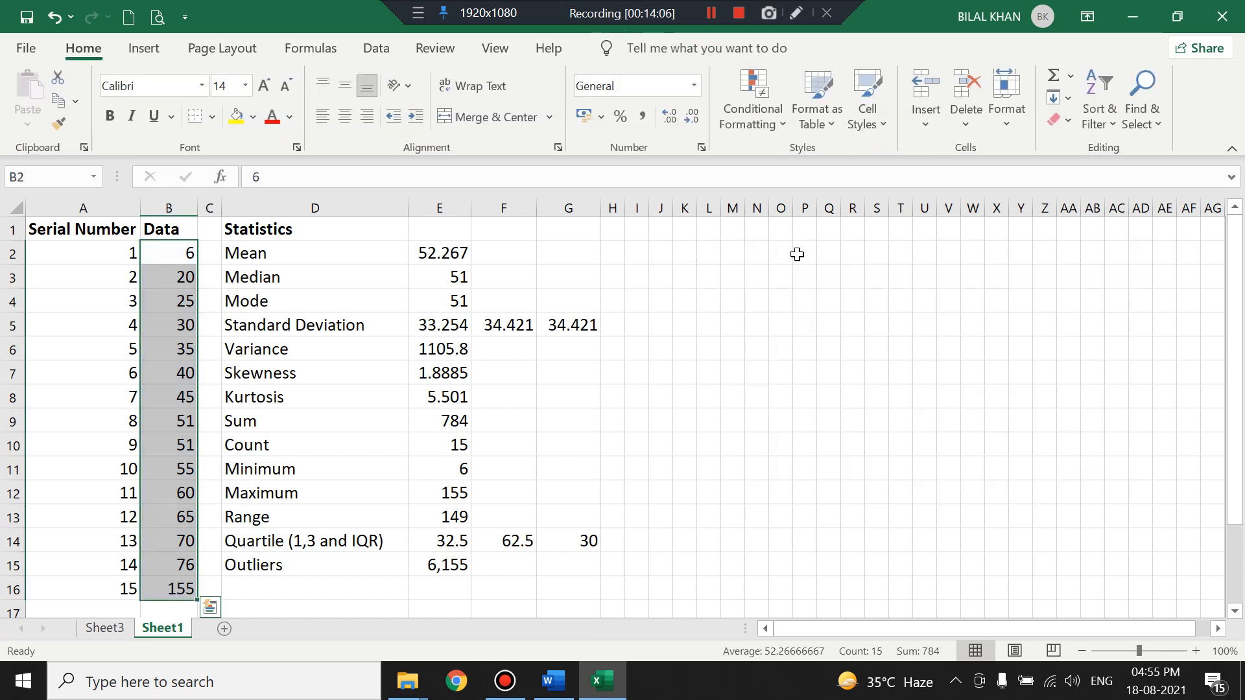
# Insert a box and whisker chart of B2:B16, move it beside the statistics and make it taller
pyautogui.click(144, 49)
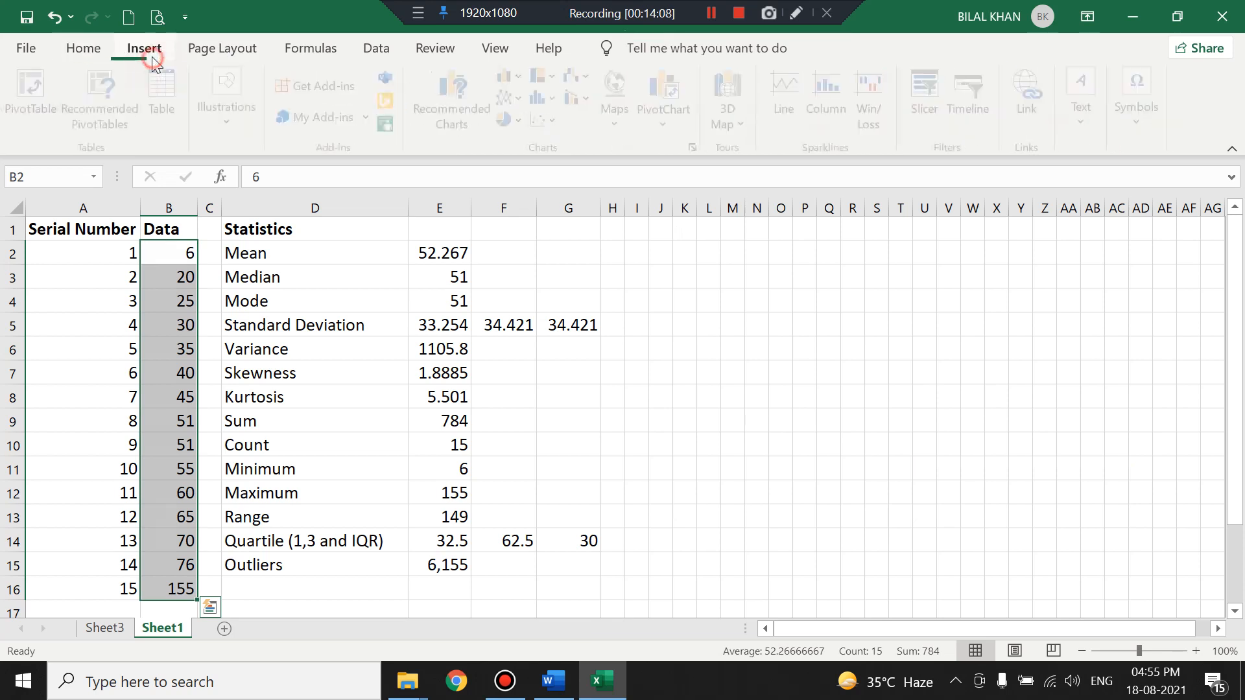
pyautogui.click(548, 98)
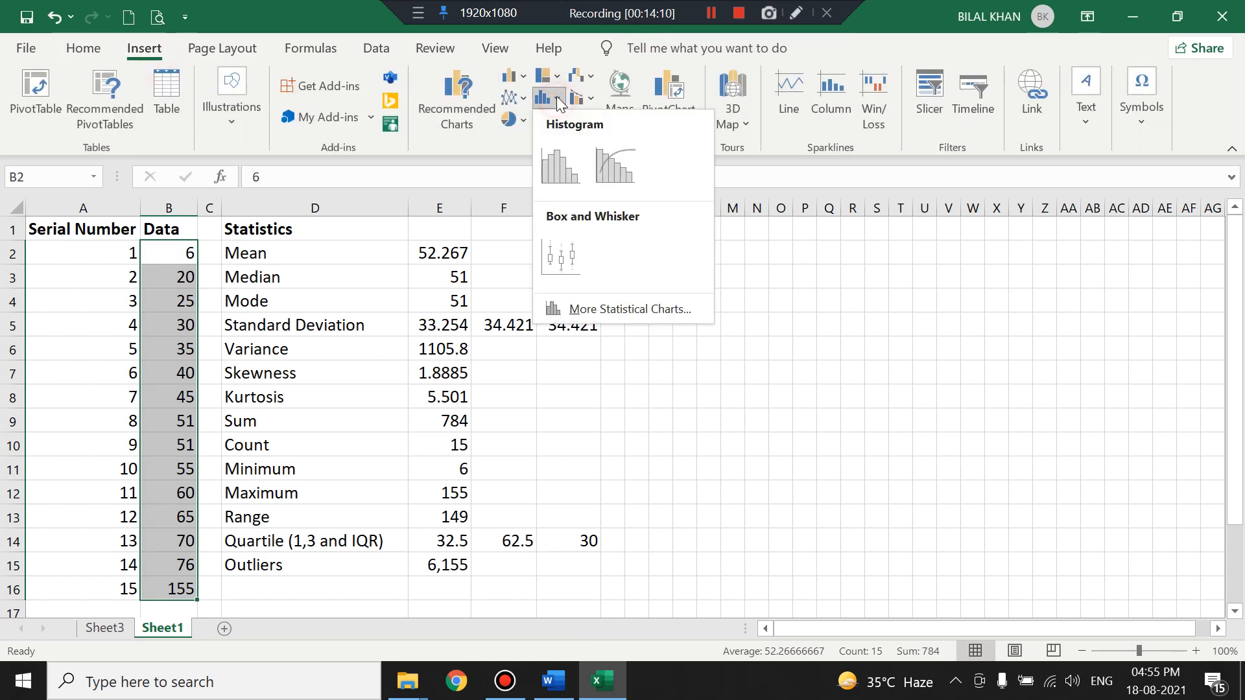
pyautogui.click(570, 240)
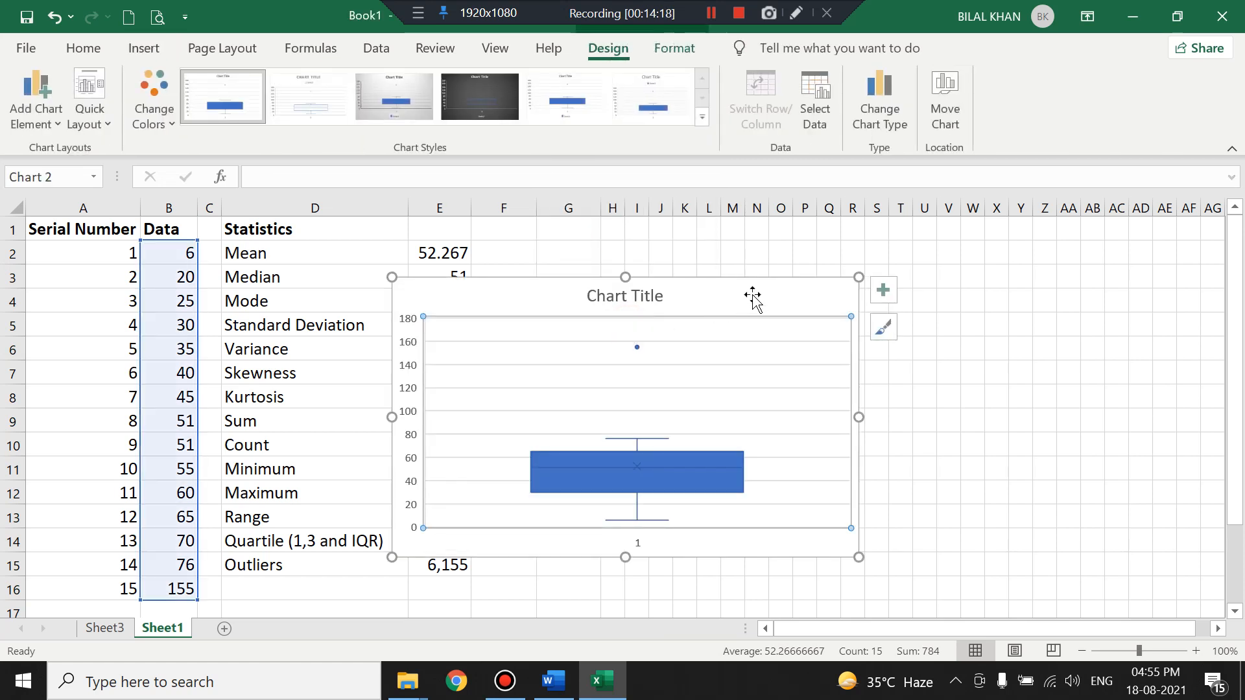
pyautogui.moveTo(553, 292); pyautogui.dragTo(797, 241)
pyautogui.moveTo(870, 511); pyautogui.dragTo(872, 575)
pyautogui.click(800, 288)
pyautogui.click(1155, 353)
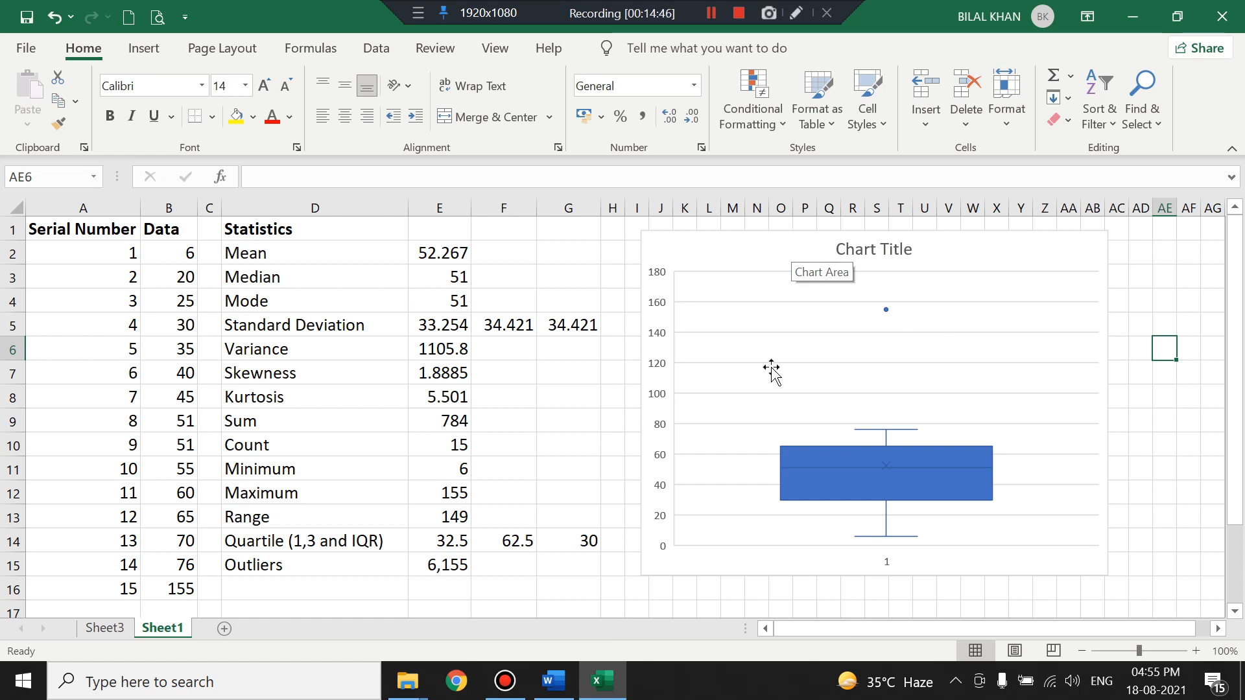
# Examine the box plot's whiskers, box, mean marker and outlier point against the smallest and largest data values in column B
pyautogui.click(165, 587)
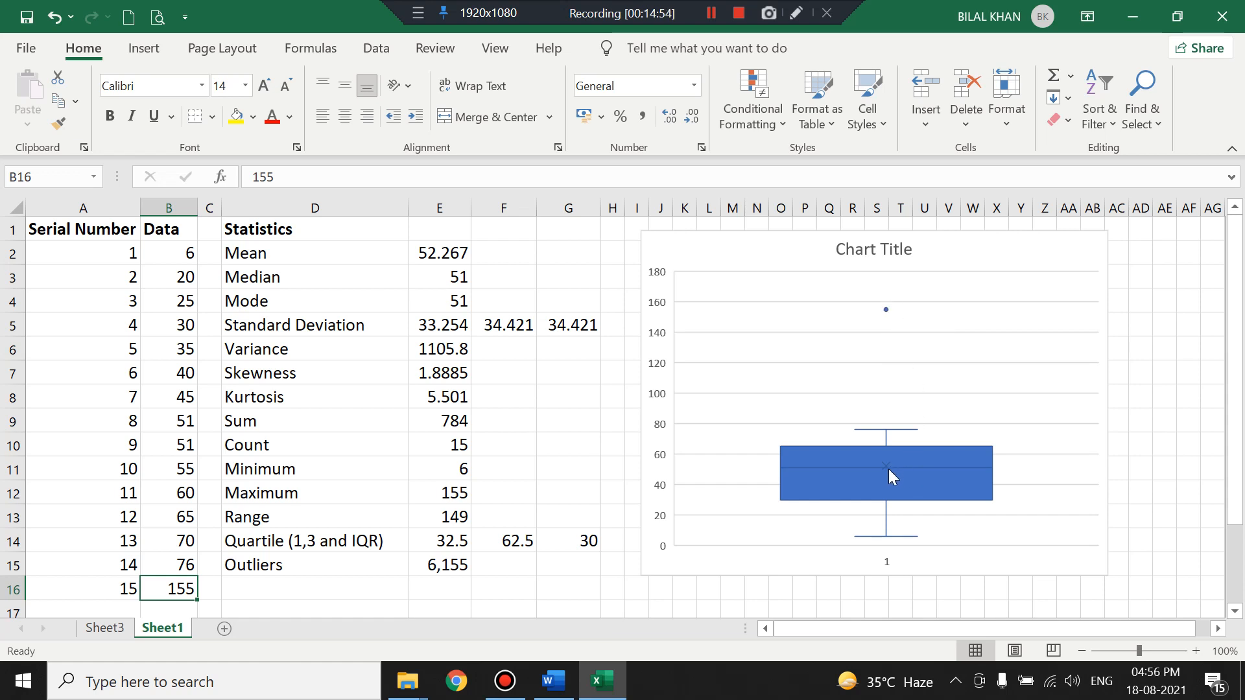
pyautogui.moveTo(888, 464)
pyautogui.click(882, 537)
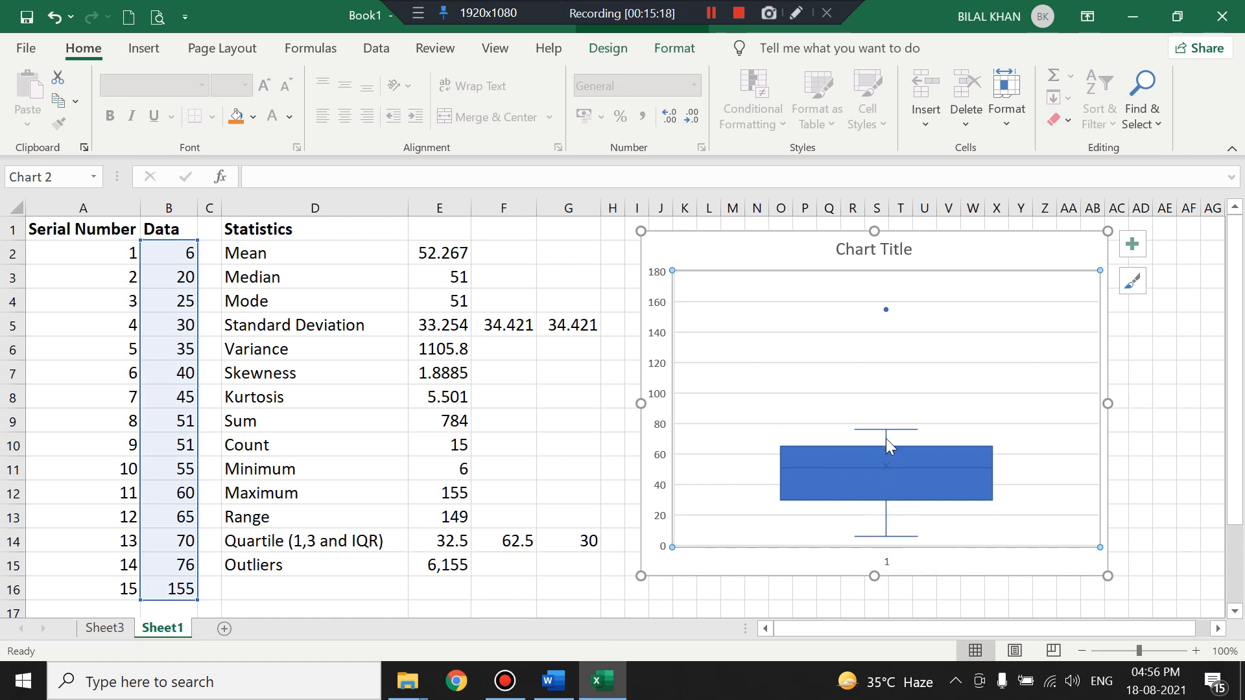
pyautogui.moveTo(888, 431)
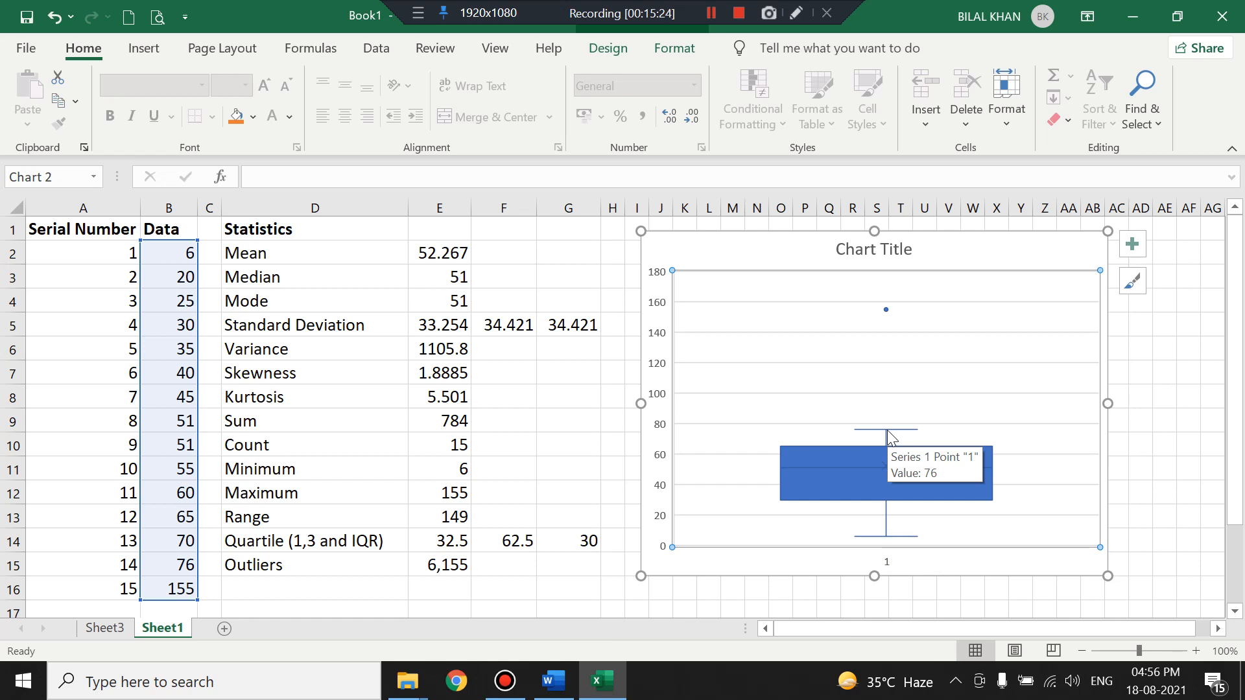
pyautogui.click(867, 446)
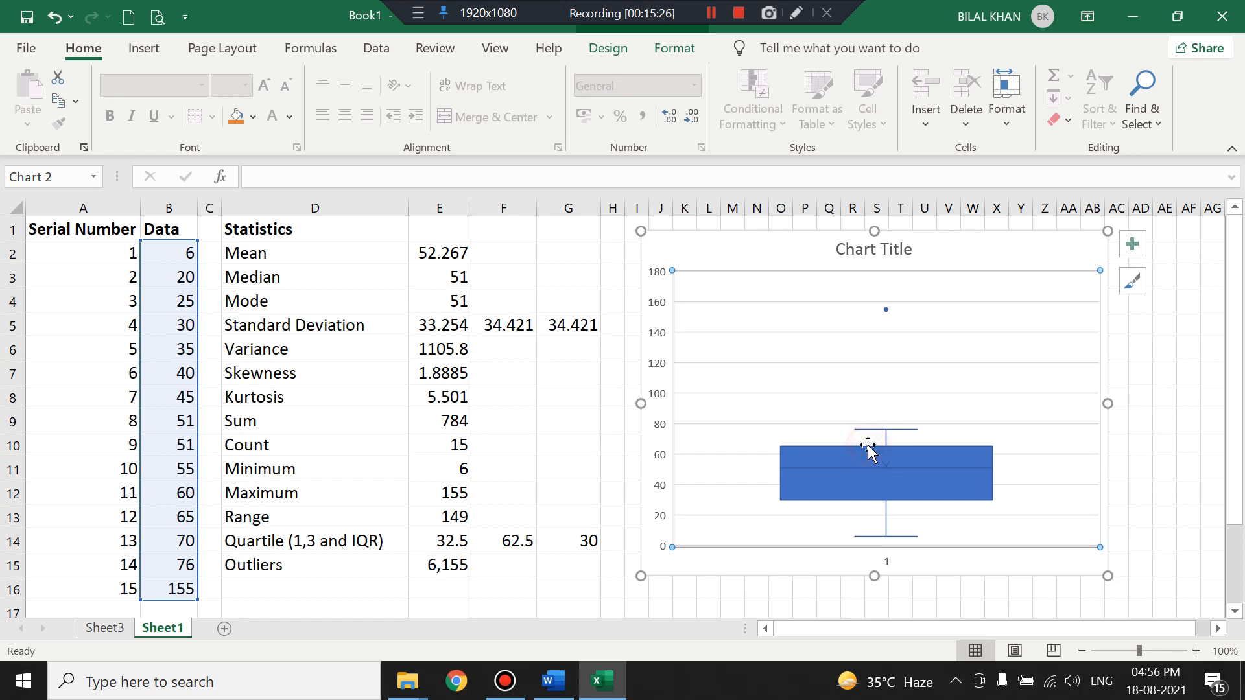
pyautogui.click(866, 465)
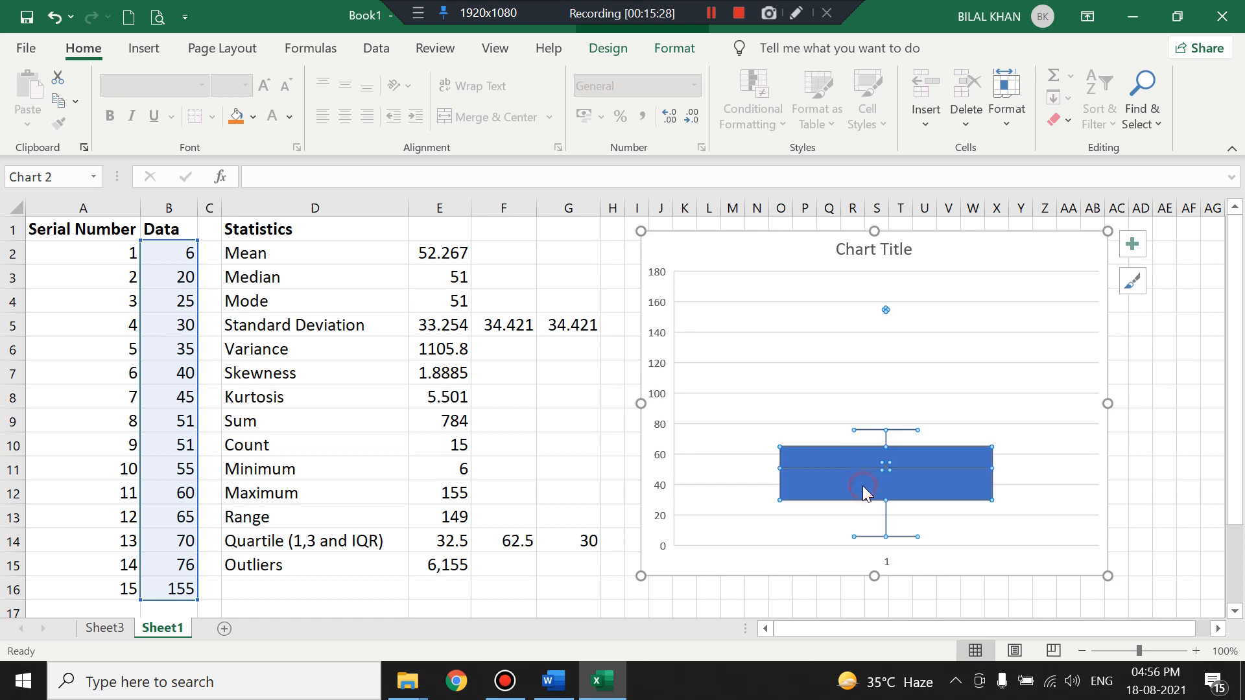
pyautogui.click(1004, 483)
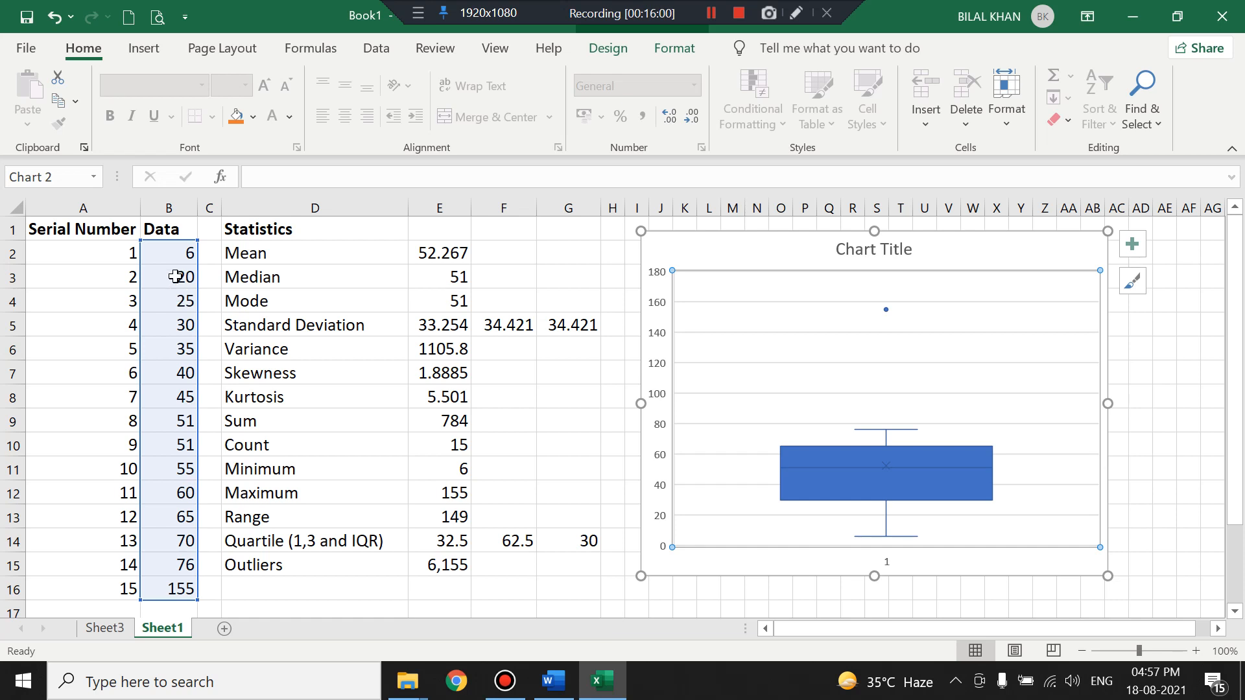
pyautogui.click(175, 589)
pyautogui.click(175, 252)
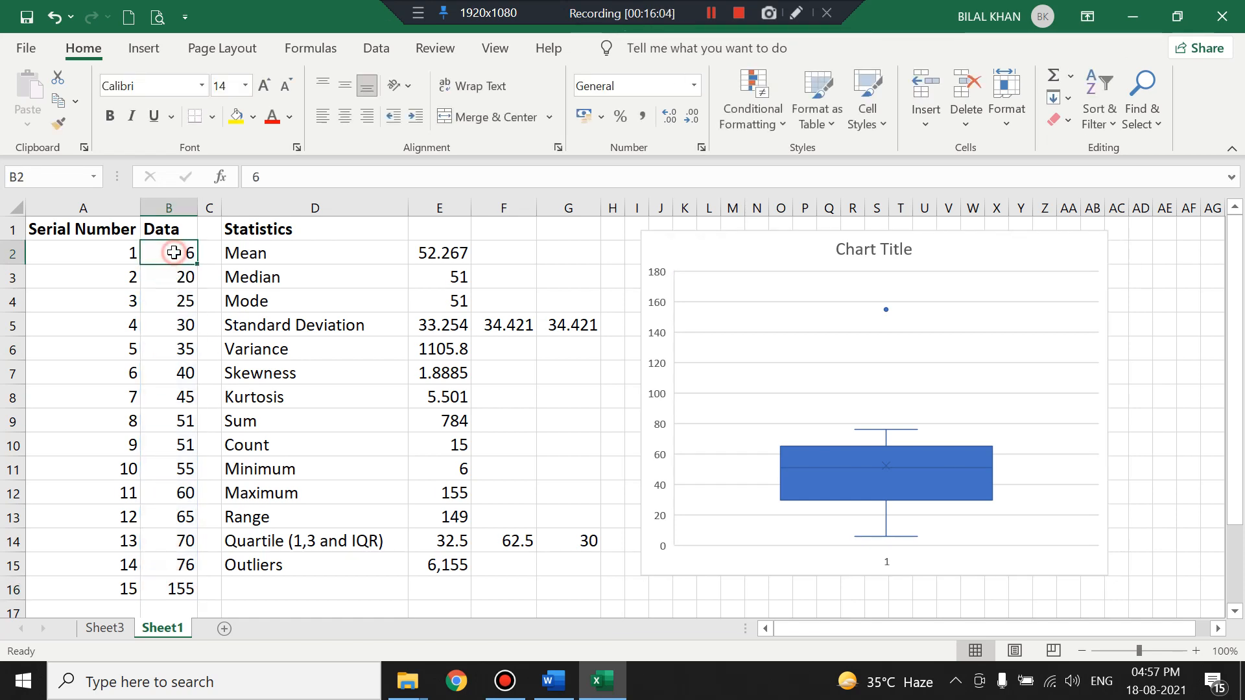
pyautogui.click(171, 592)
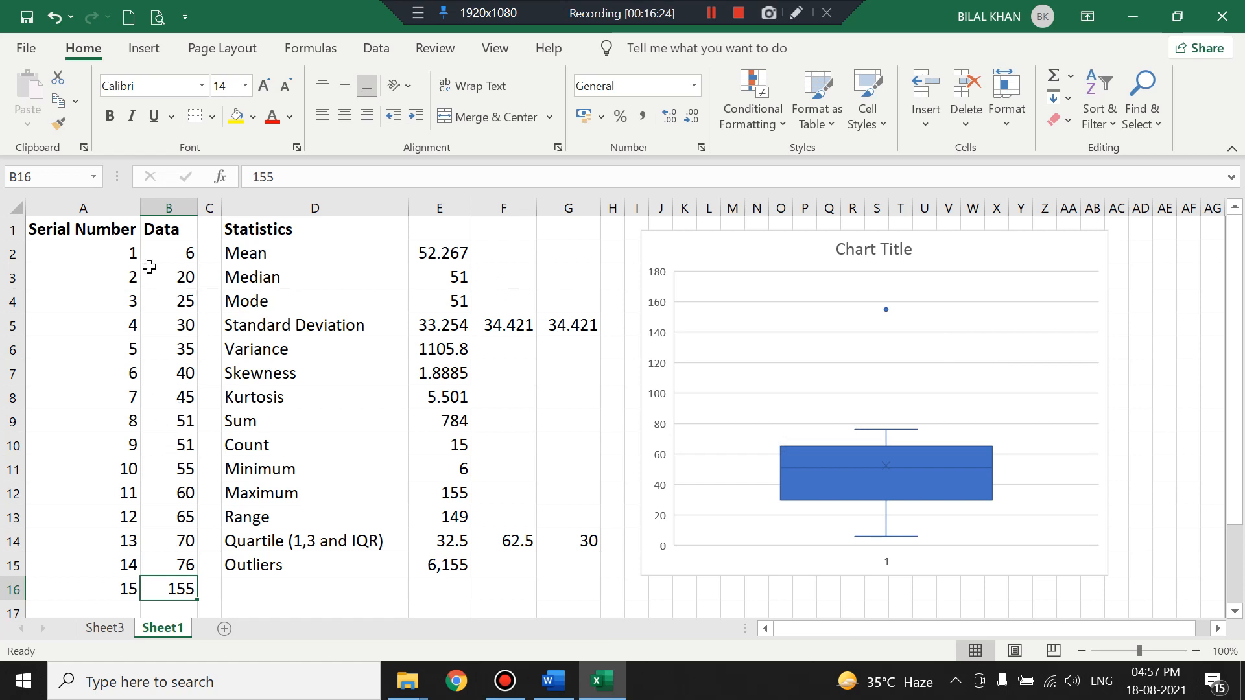
pyautogui.moveTo(153, 256); pyautogui.dragTo(164, 561)
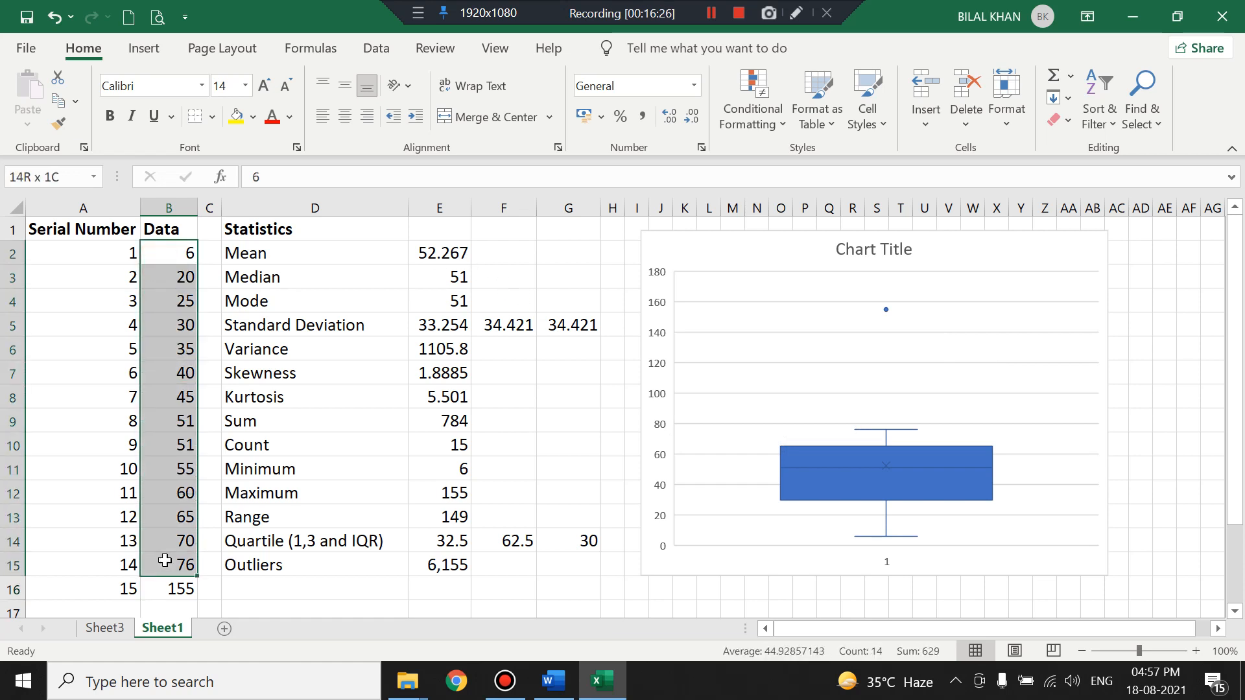
# Check the first and last data values in B2 and B16 against the box plot to judge which are outliers
pyautogui.click(172, 247)
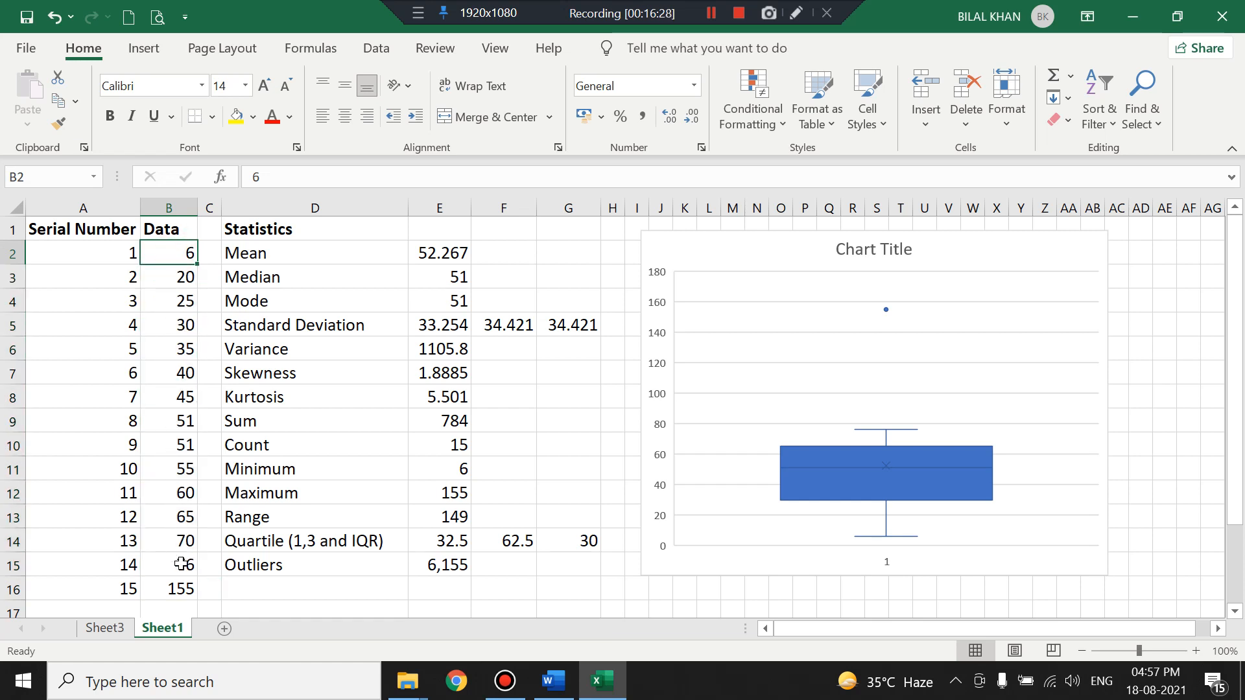
pyautogui.click(180, 586)
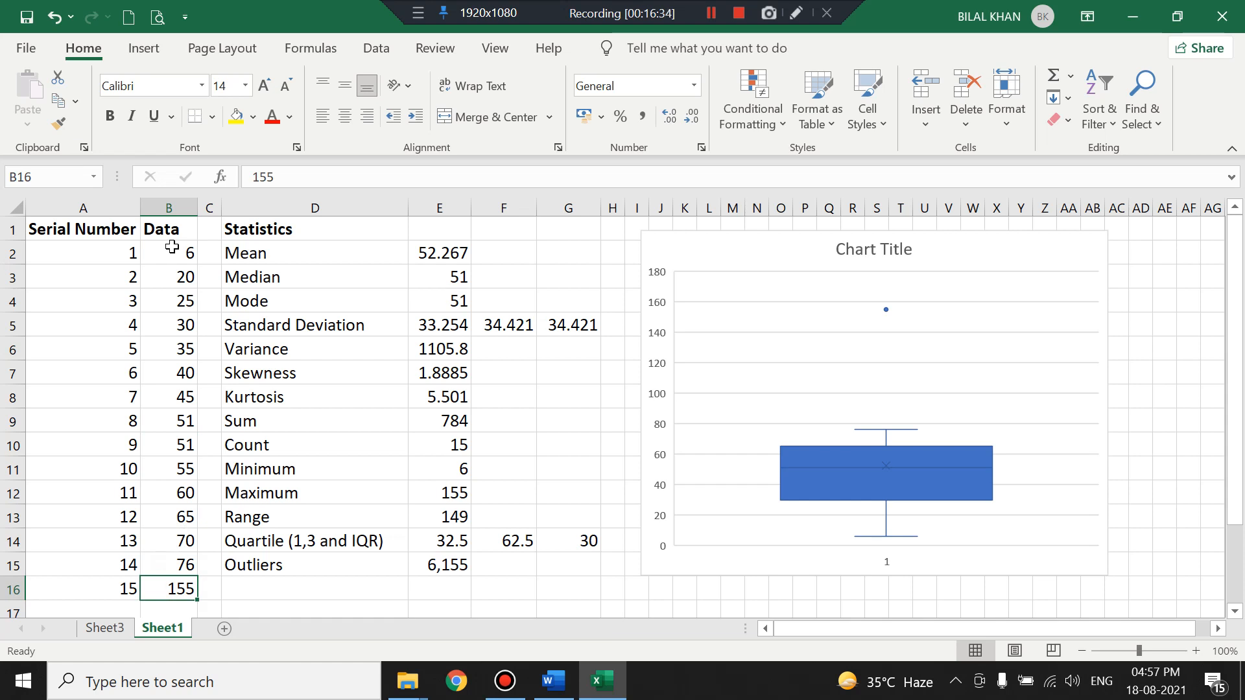
pyautogui.click(173, 249)
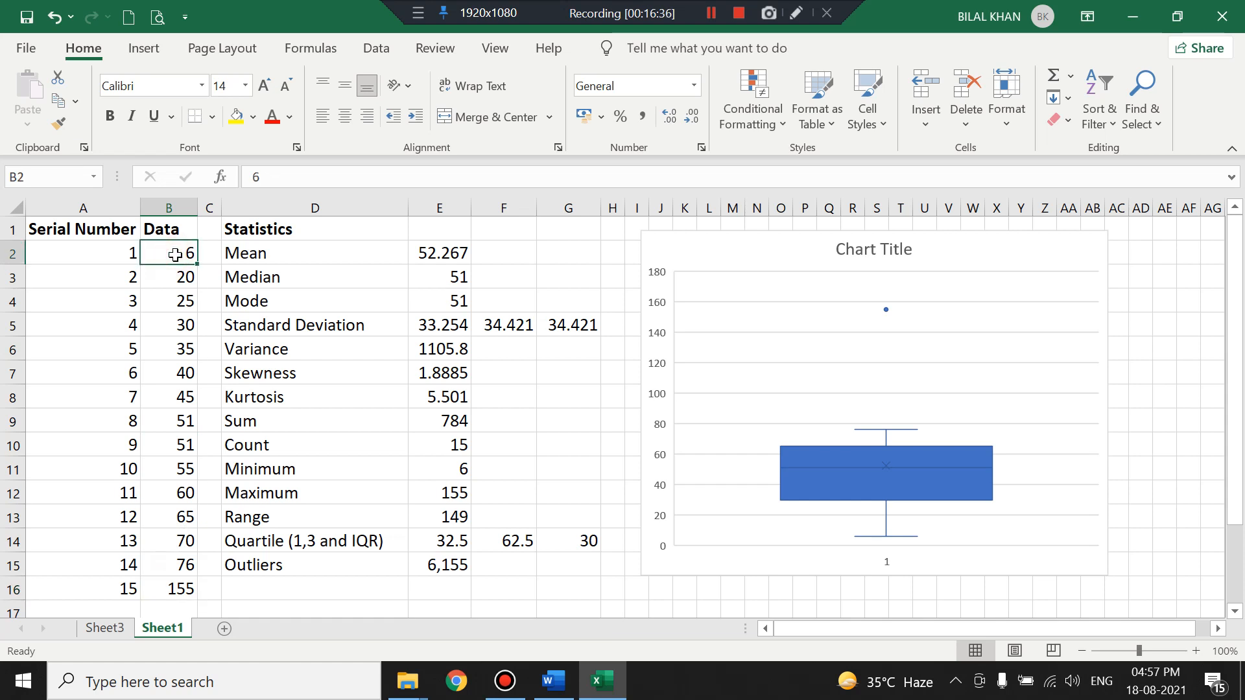
pyautogui.click(176, 589)
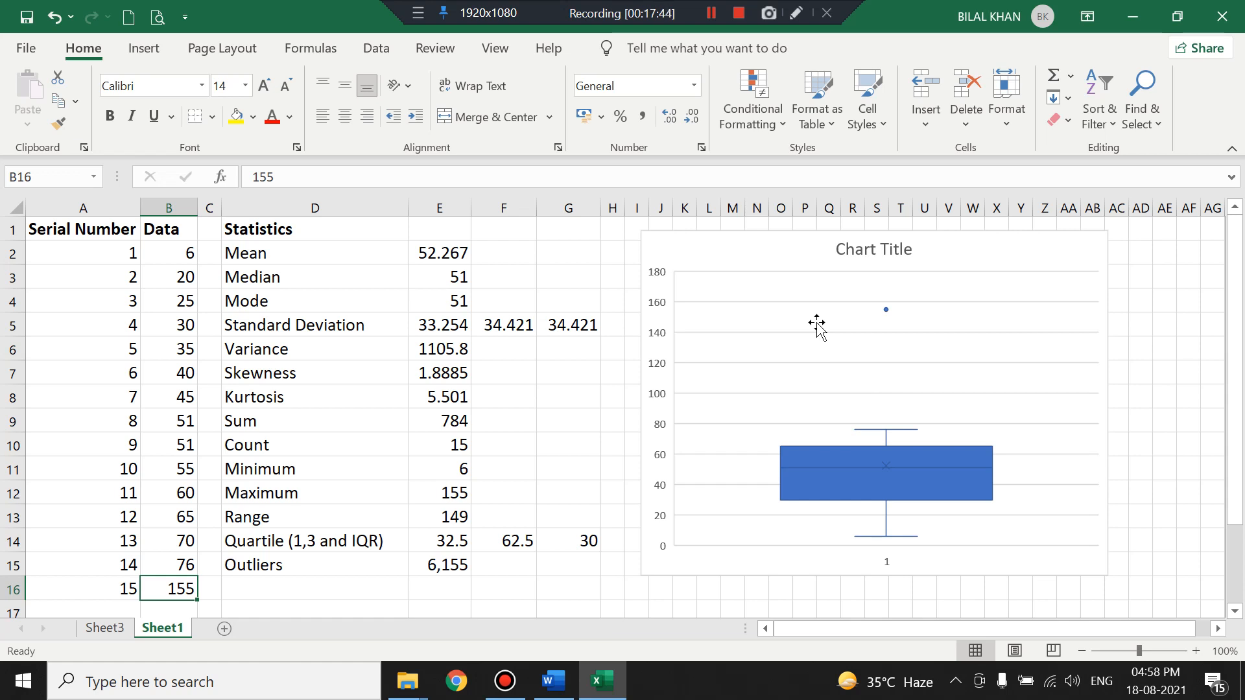
pyautogui.click(159, 254)
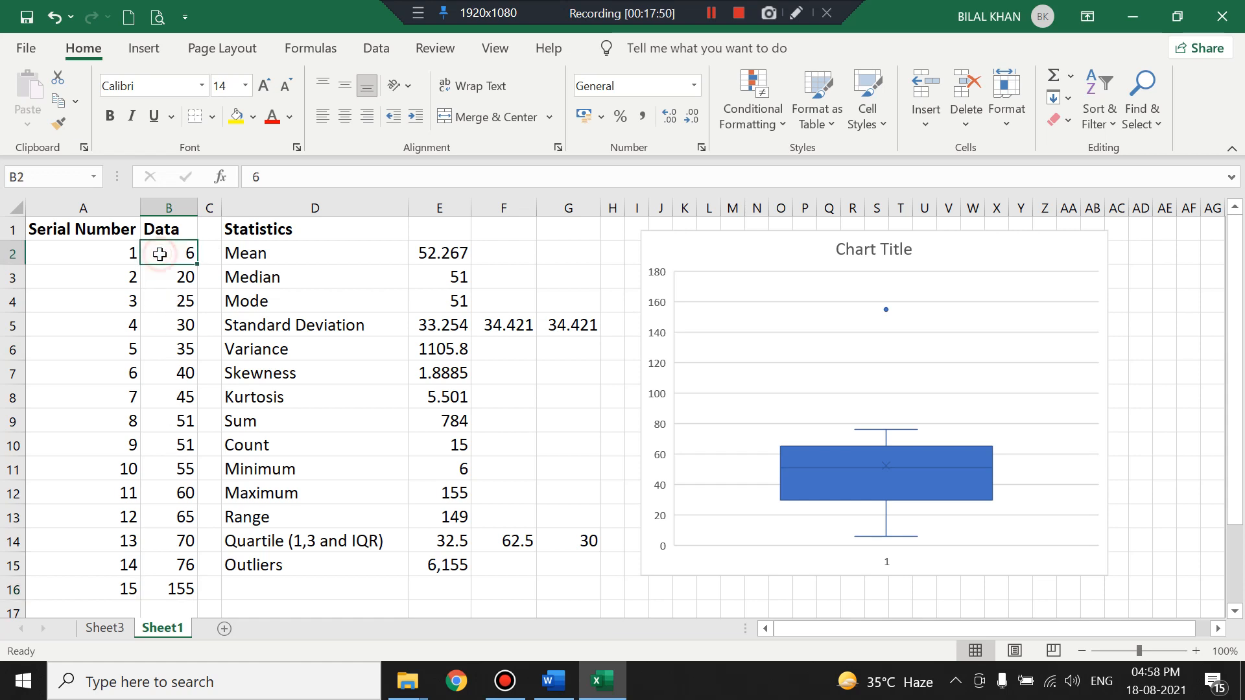
pyautogui.click(188, 588)
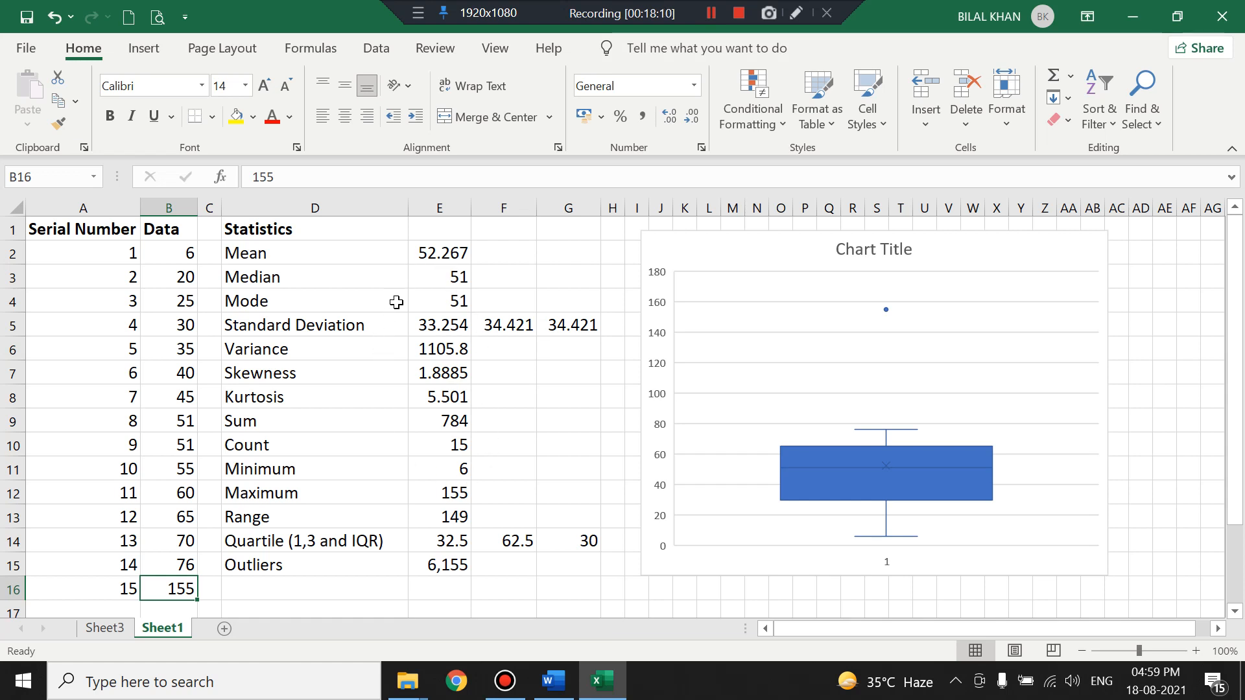
pyautogui.click(710, 13)
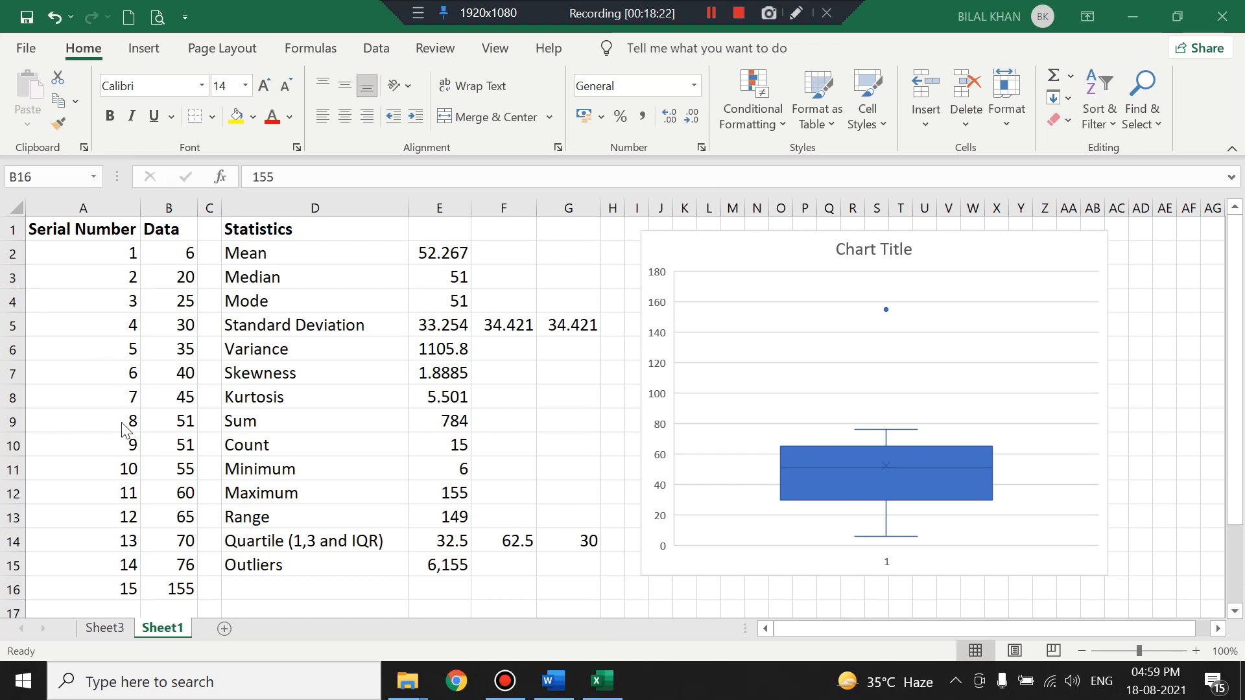
# Go to Sheet3 and open the Descriptive Statistics tool from the data analysis tools
pyautogui.click(117, 630)
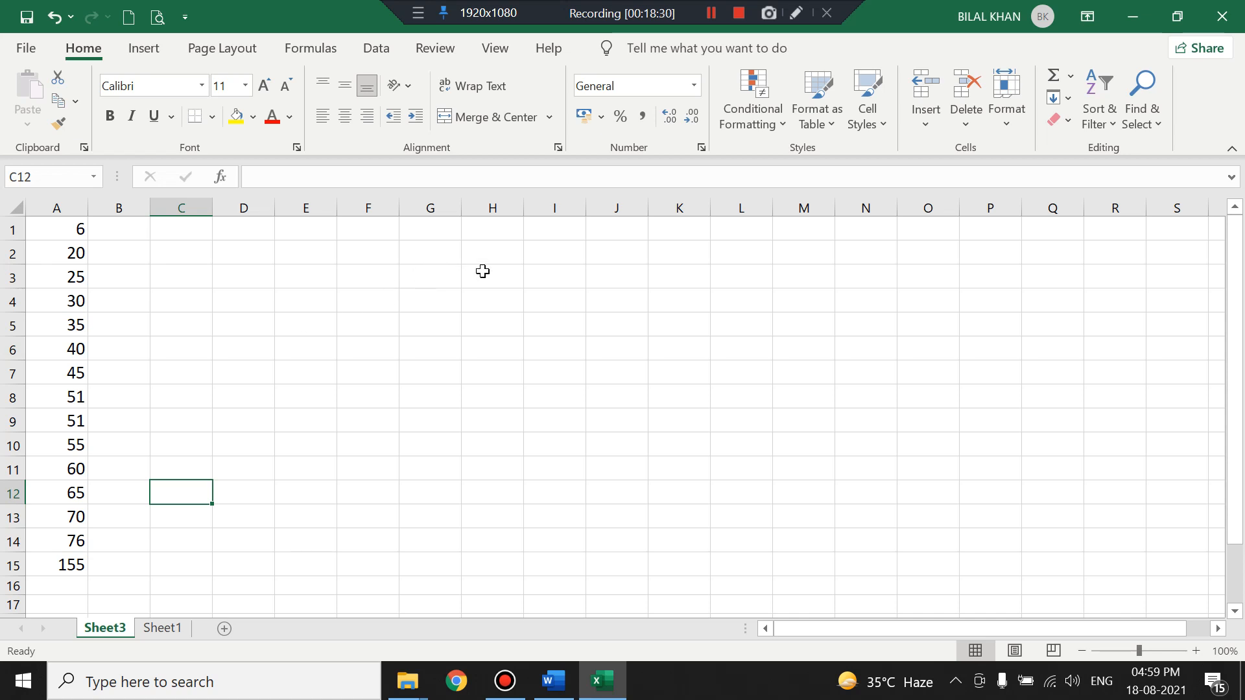
pyautogui.click(370, 51)
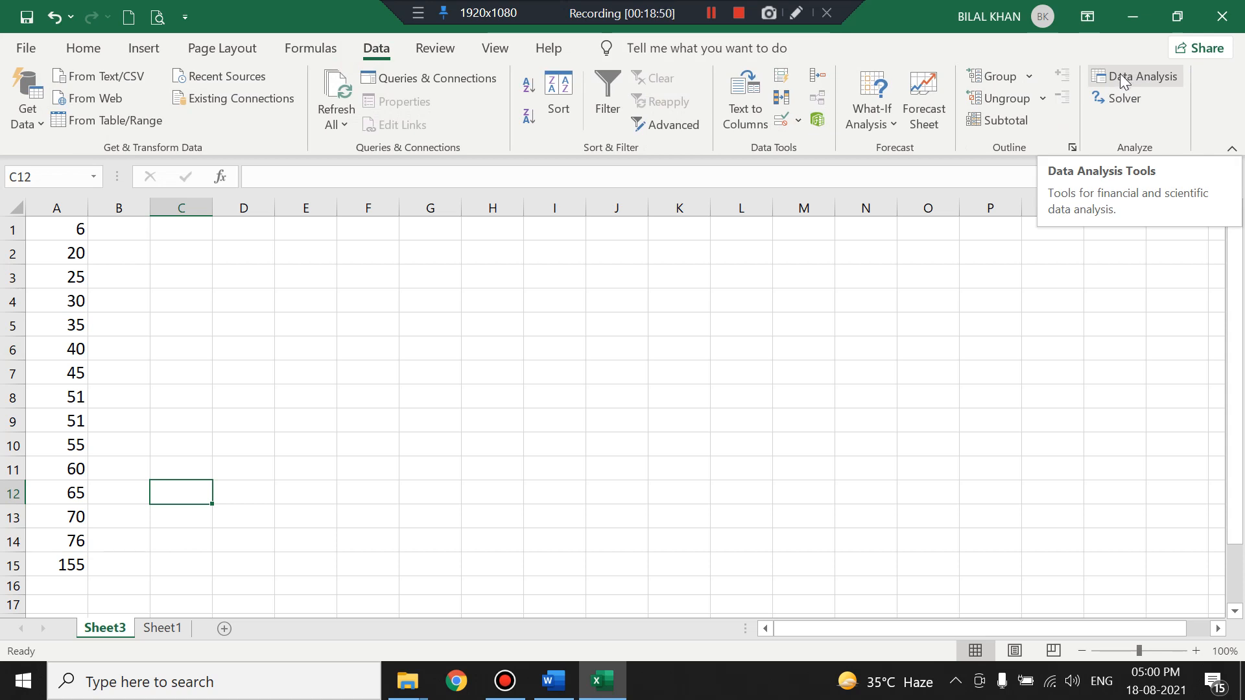
pyautogui.click(1123, 79)
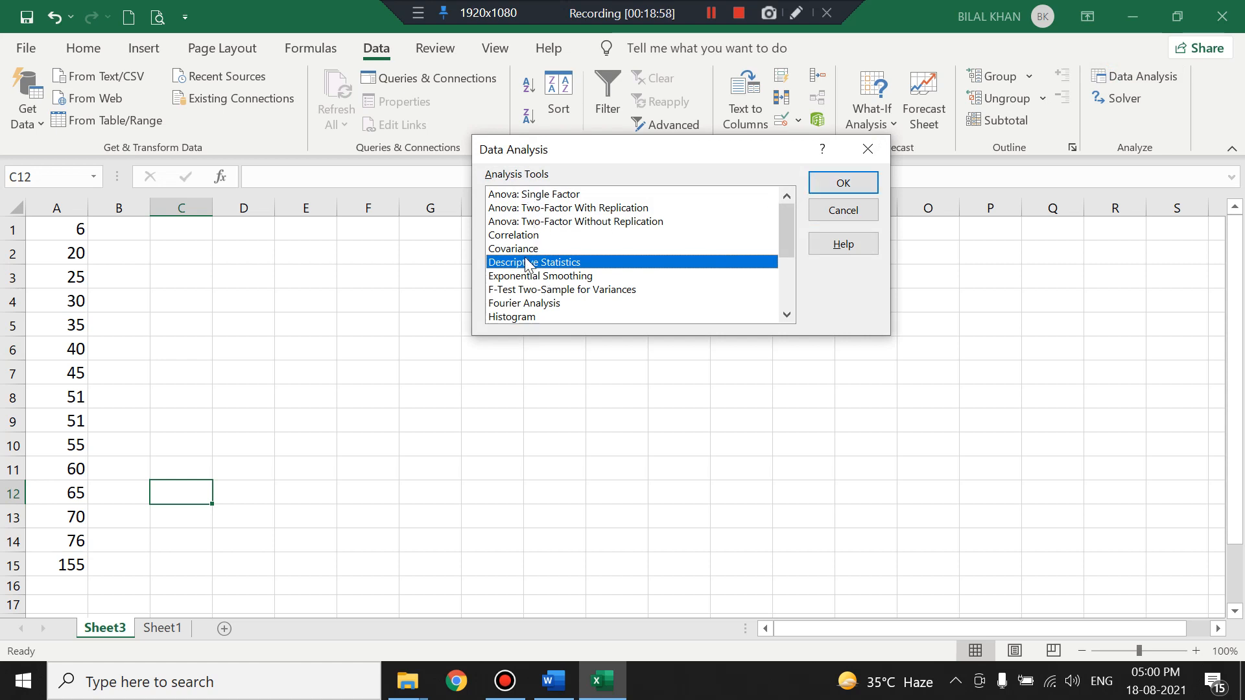
pyautogui.click(843, 181)
pyautogui.moveTo(615, 73); pyautogui.dragTo(633, 220)
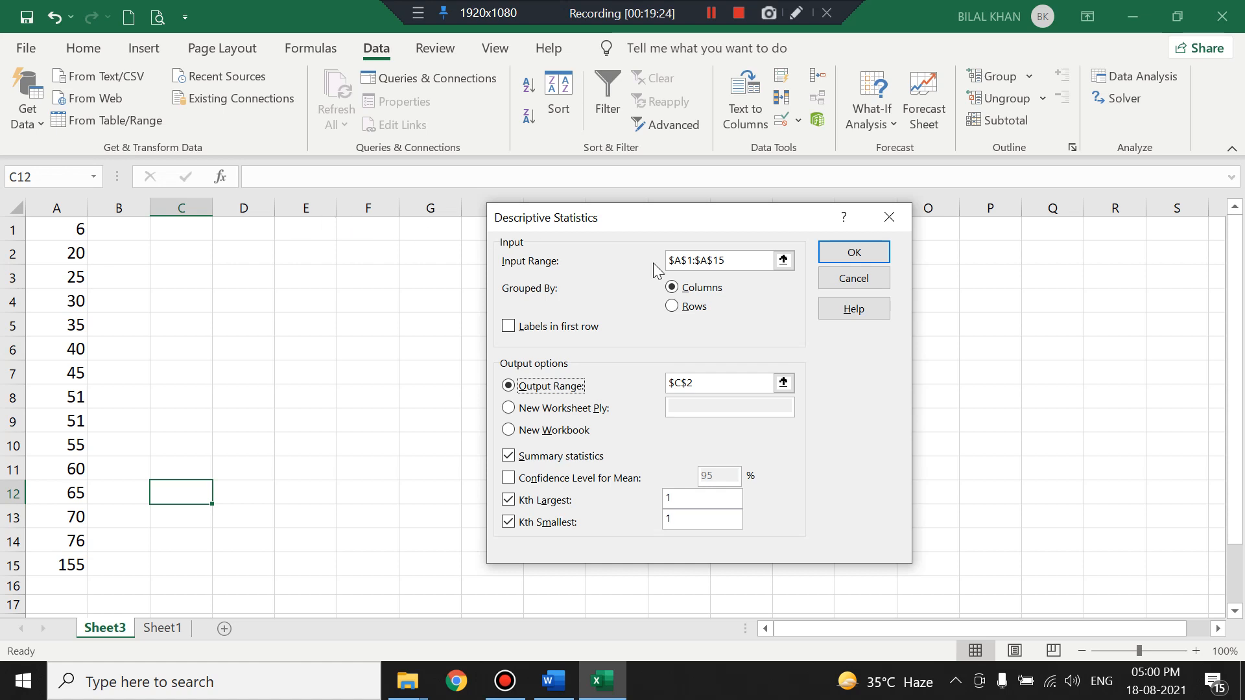
# Set the Descriptive Statistics input range to A1:A15 and dismiss the phone notifications
pyautogui.click(783, 260)
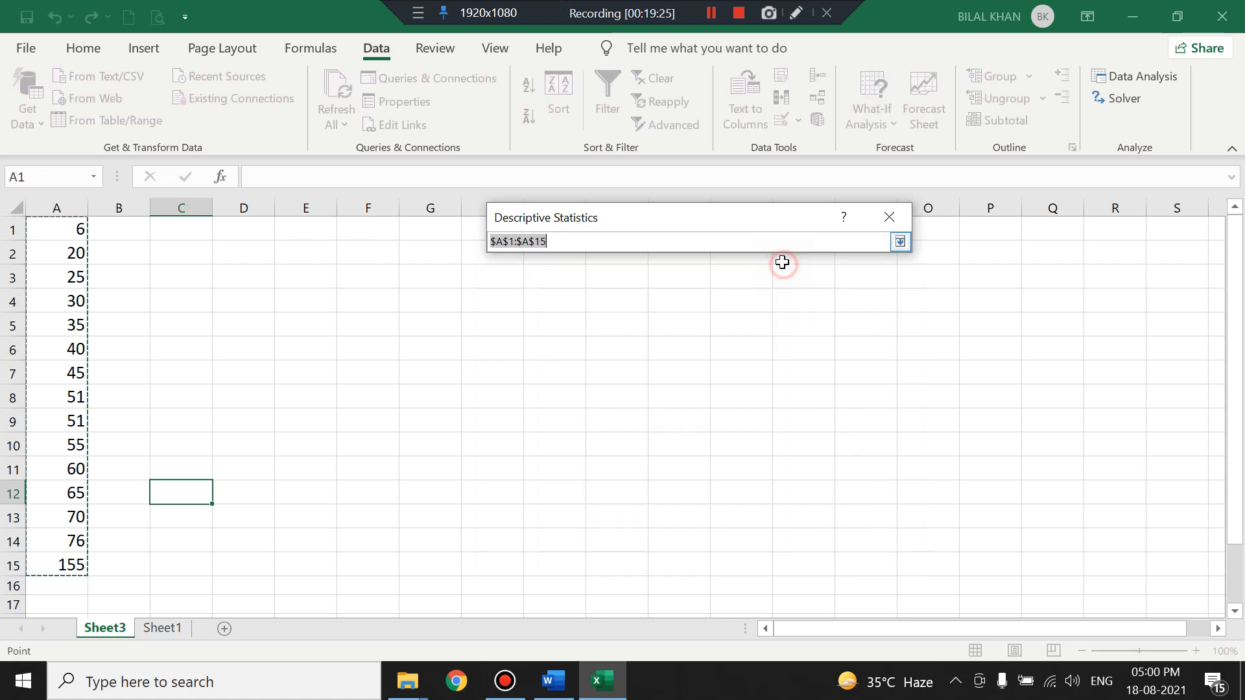
pyautogui.moveTo(48, 229); pyautogui.dragTo(66, 562)
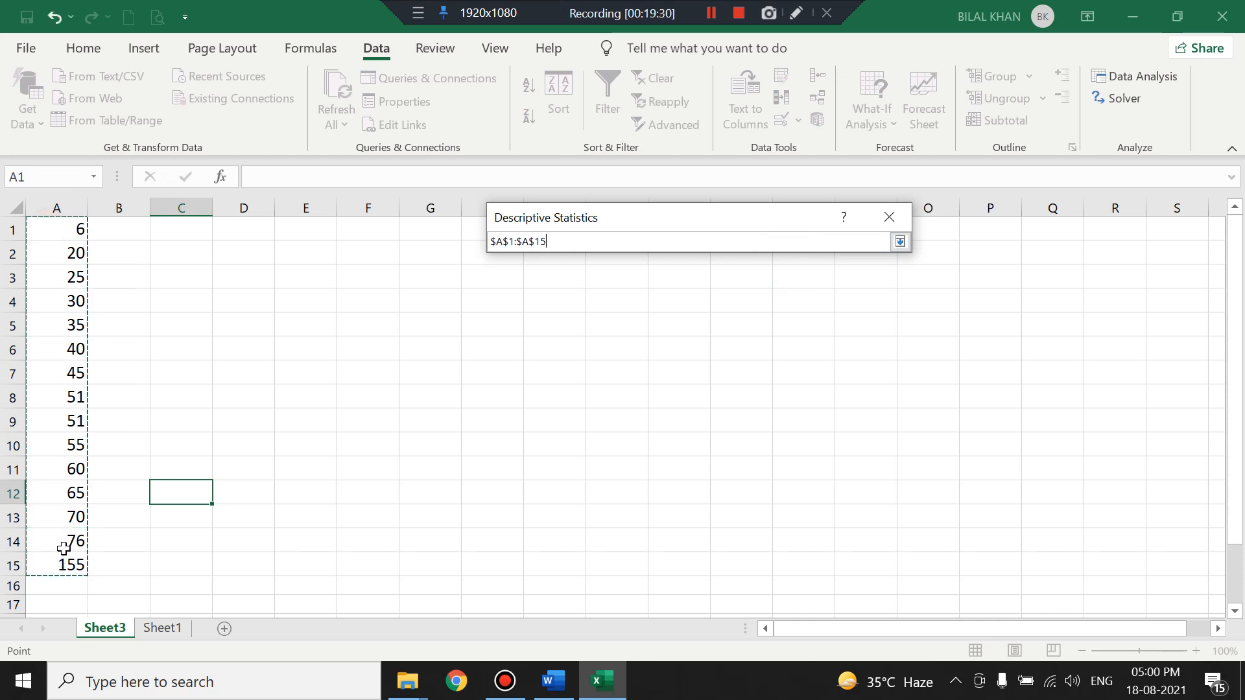
pyautogui.click(901, 242)
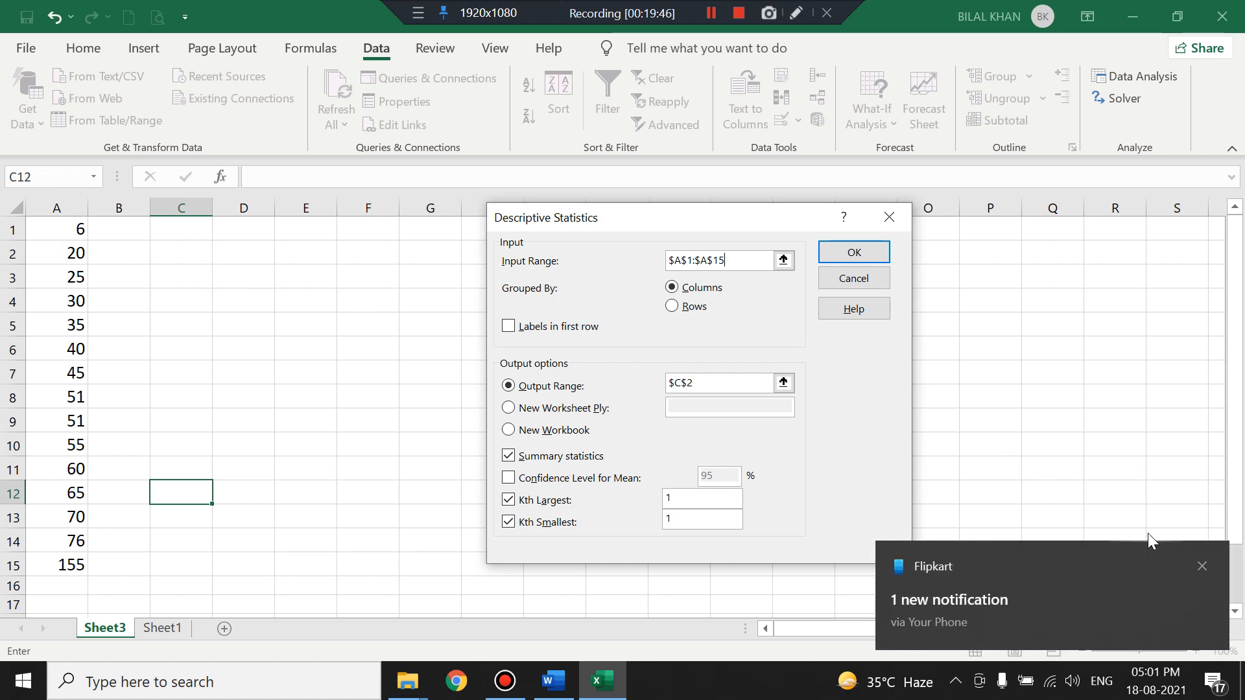
pyautogui.click(1203, 567)
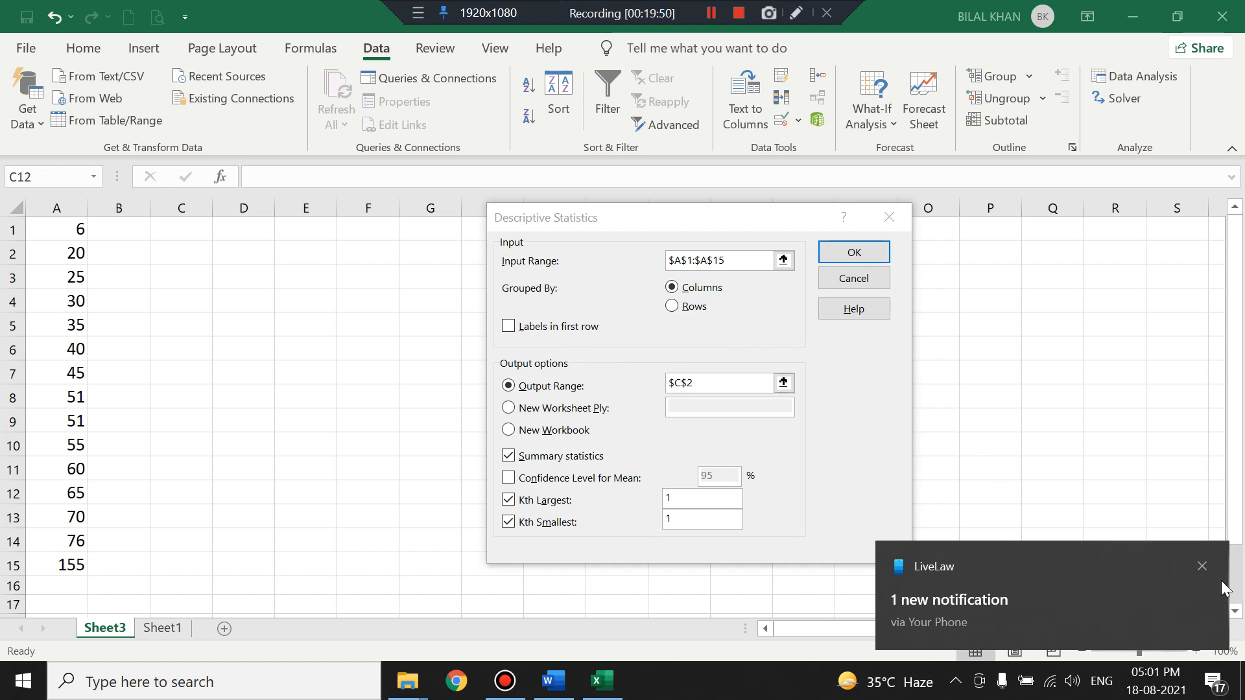
pyautogui.click(1203, 566)
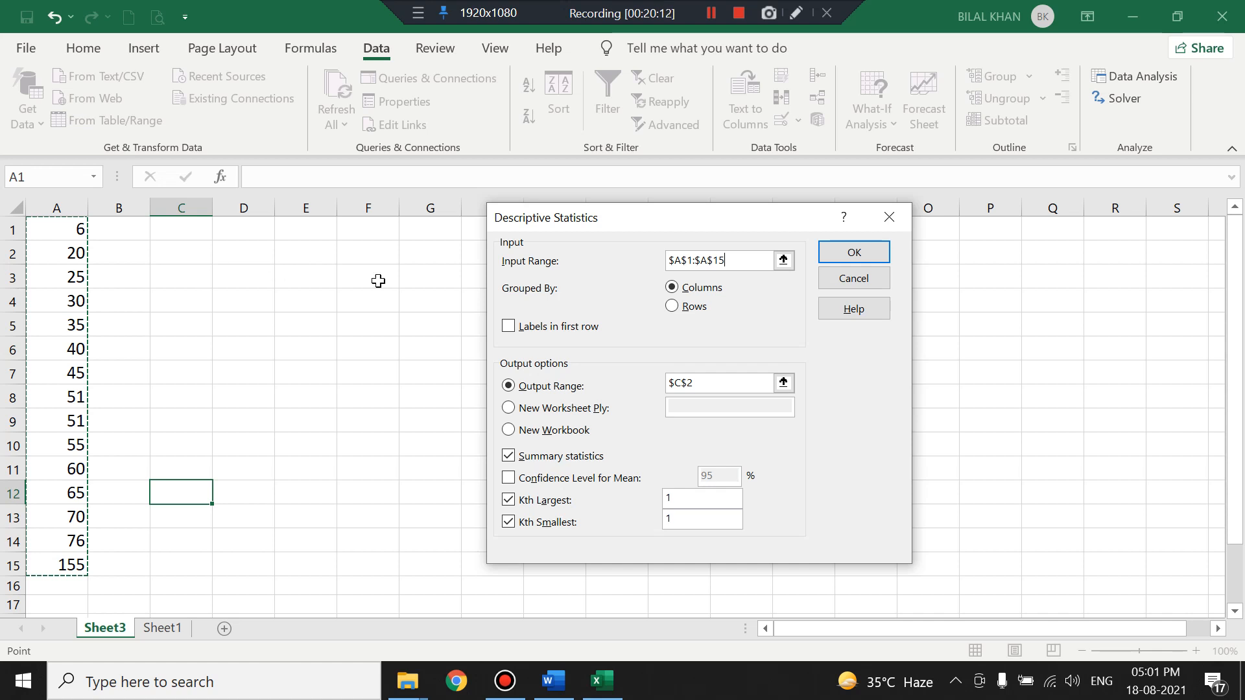
# Set the output range to C2 and run the analysis with summary statistics, Kth Largest 1 and Kth Smallest 1
pyautogui.click(727, 383)
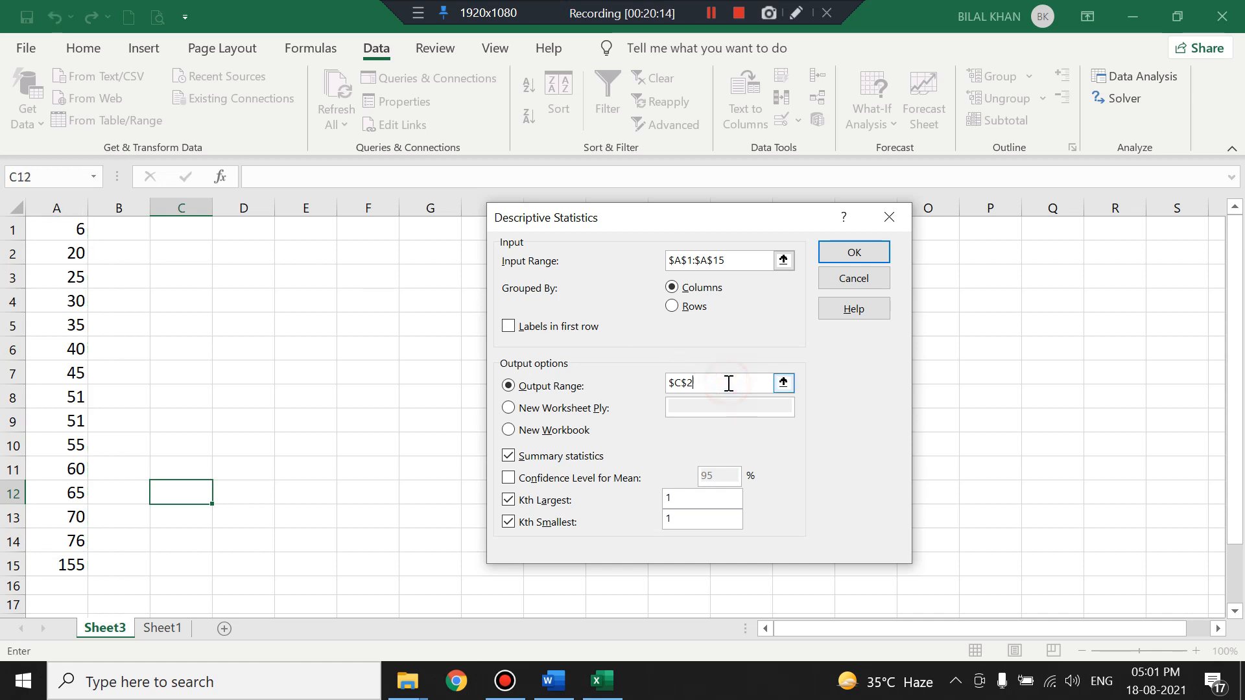
pyautogui.press('BackSpace')
pyautogui.press('BackSpace')
pyautogui.press('BackSpace')
pyautogui.press('BackSpace')
pyautogui.click(675, 385)
pyautogui.click(170, 258)
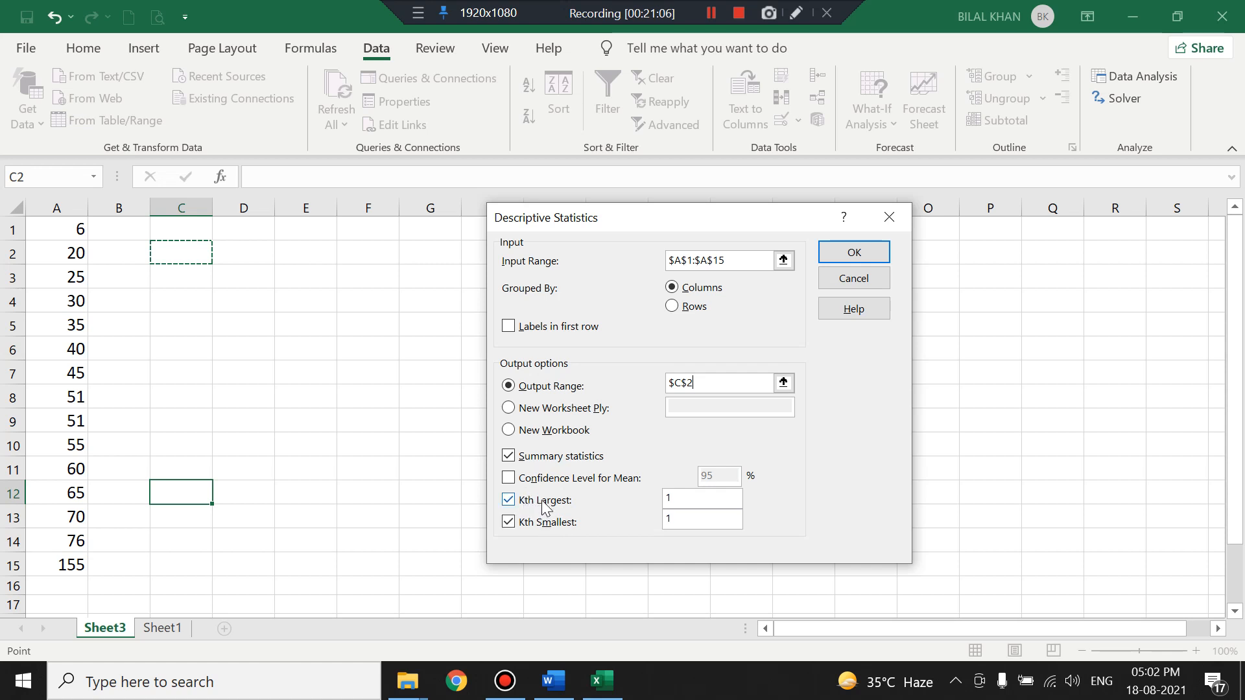
pyautogui.click(853, 252)
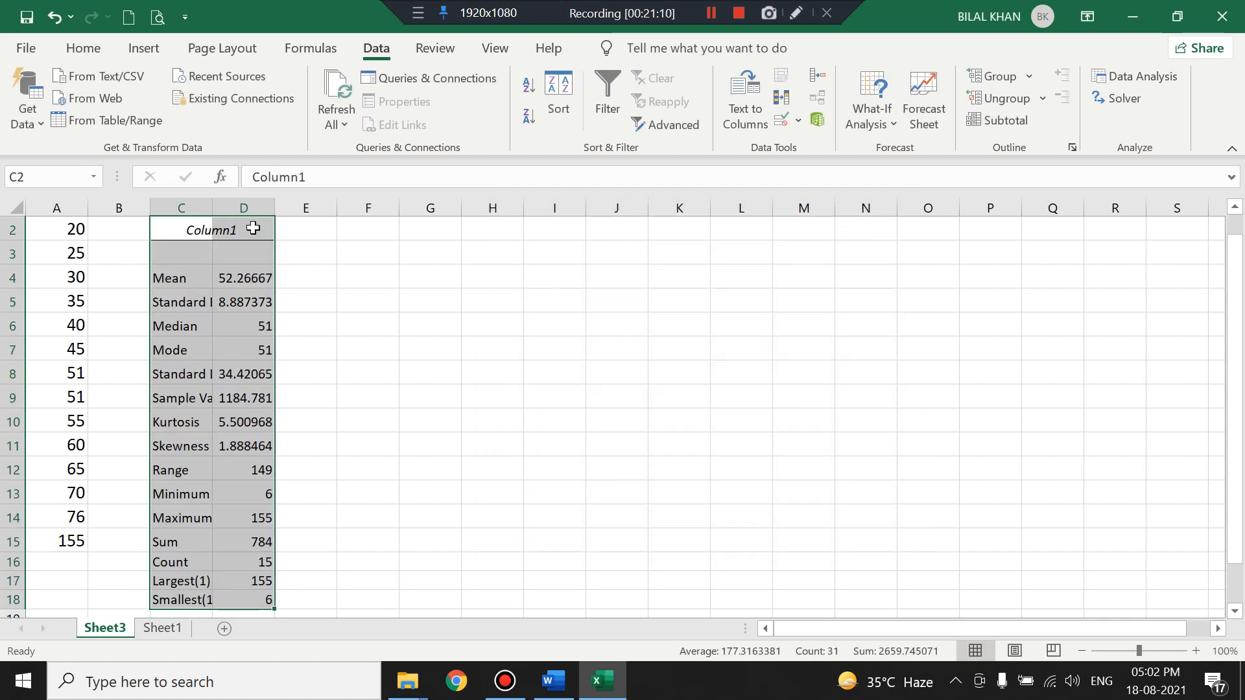
# Autofit columns C and D to the labels and values of the descriptive statistics output
pyautogui.doubleClick(213, 204)
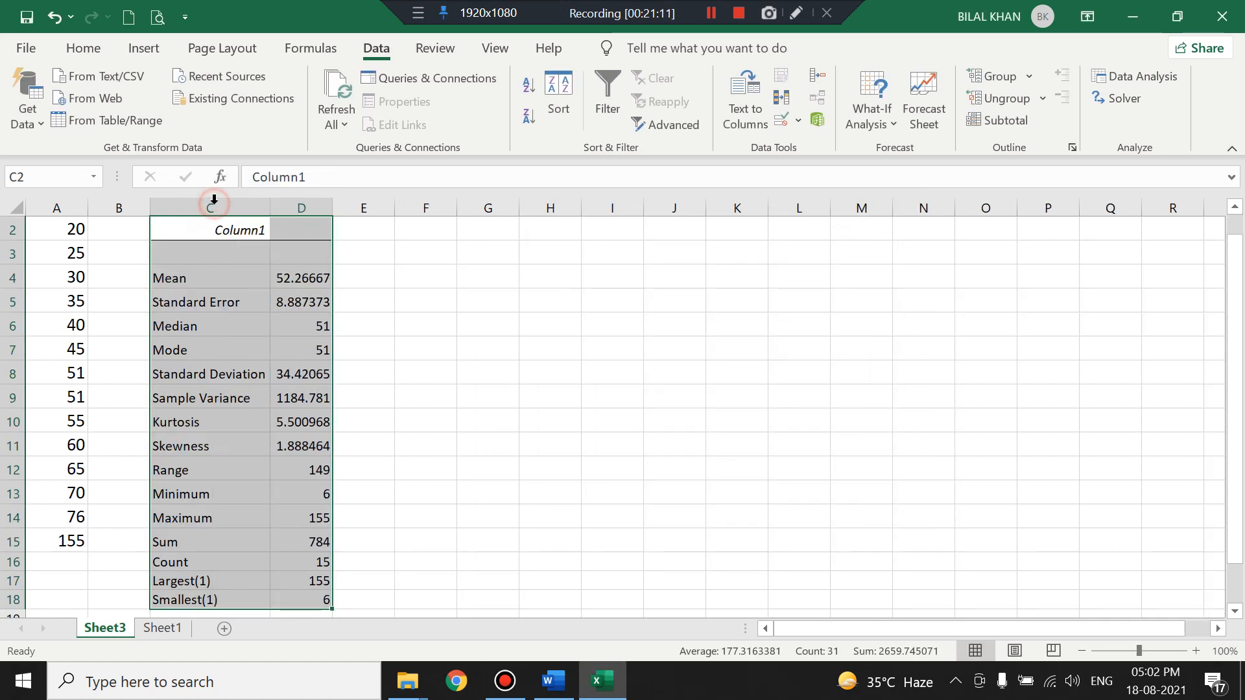
pyautogui.doubleClick(336, 208)
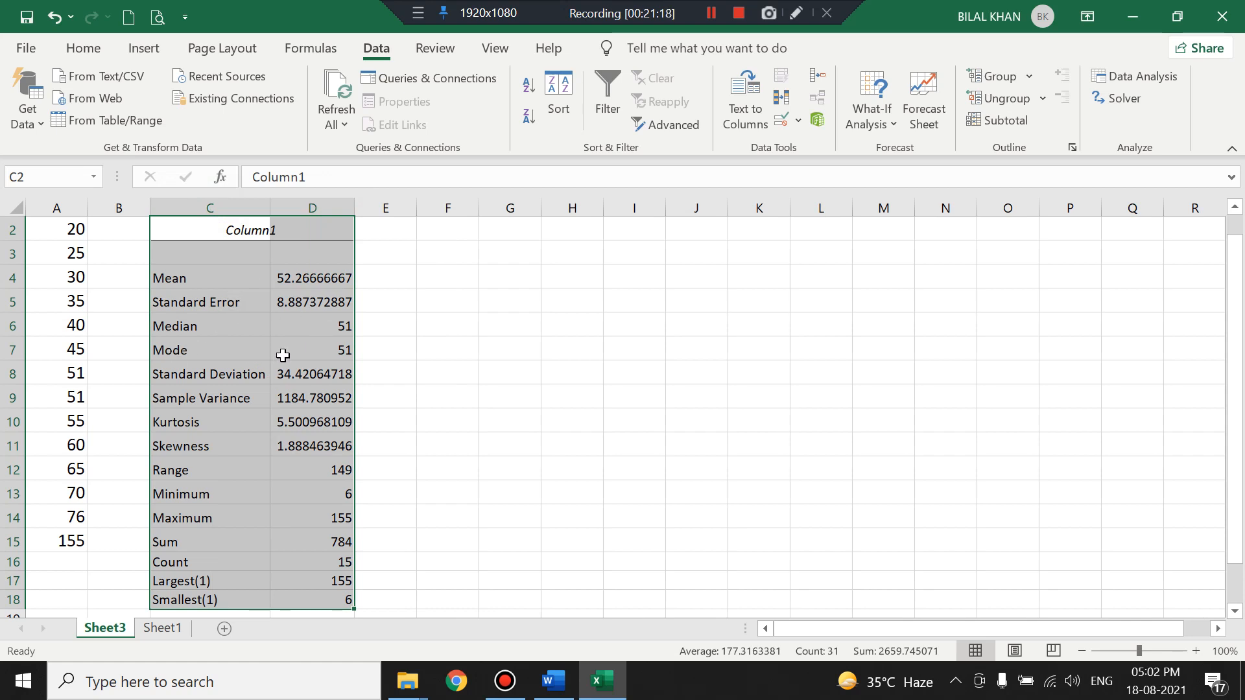
pyautogui.scroll(-1, 282, 355)
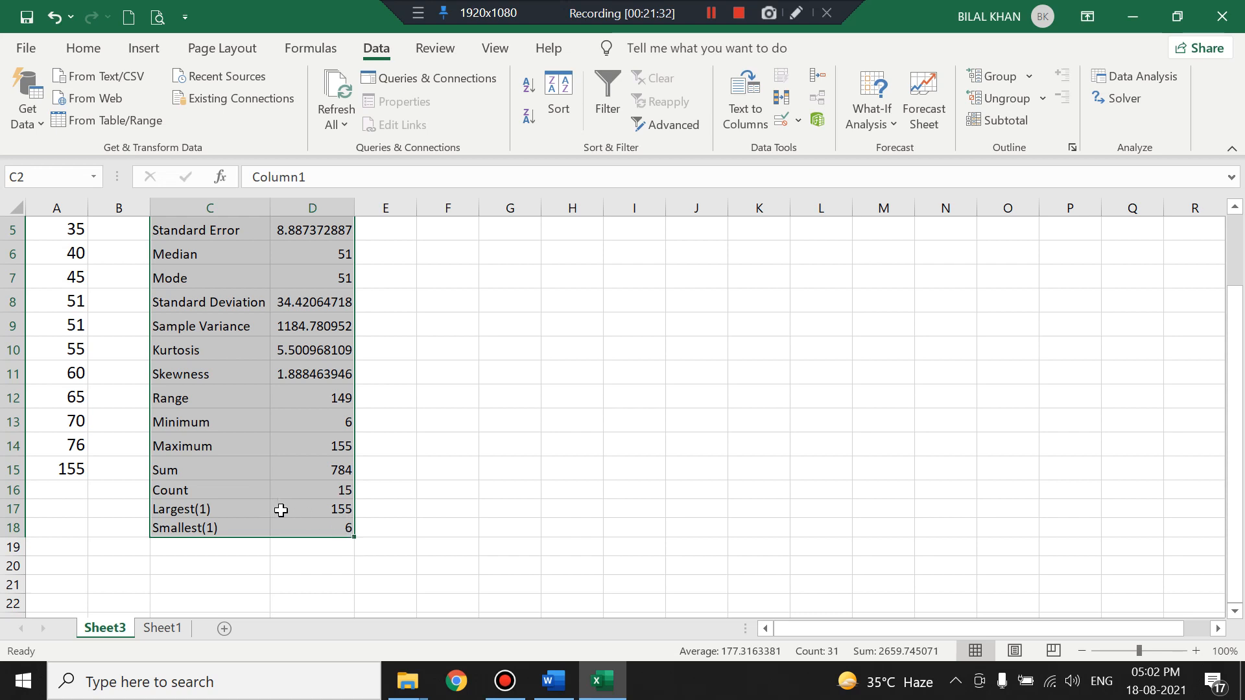
# Check the formula-based statistics on Sheet1, then return to Sheet3 and widen column D slightly
pyautogui.click(162, 627)
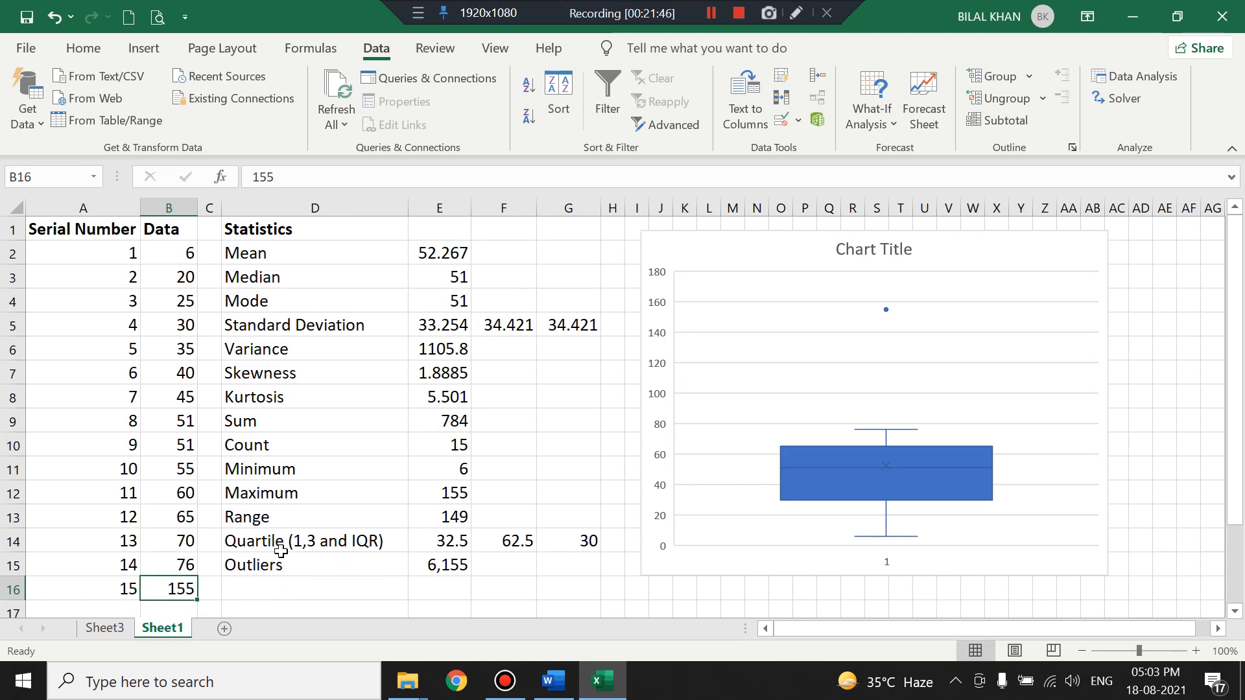
pyautogui.click(100, 628)
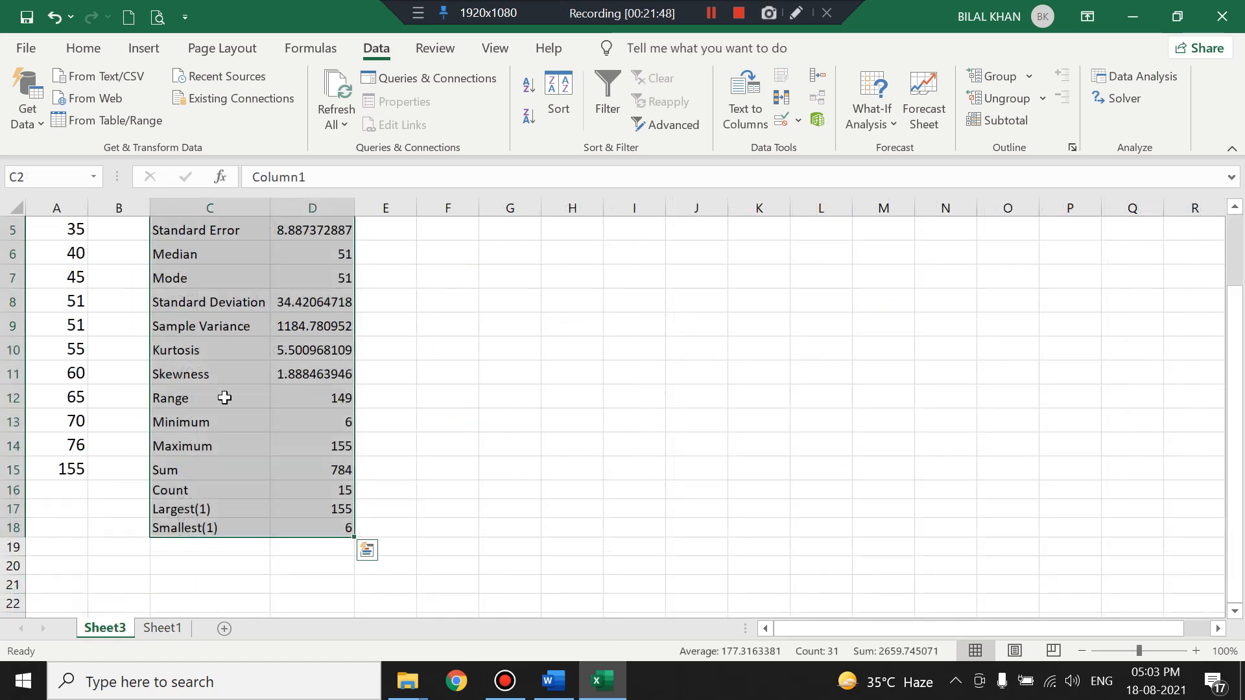
pyautogui.scroll(2, 225, 397)
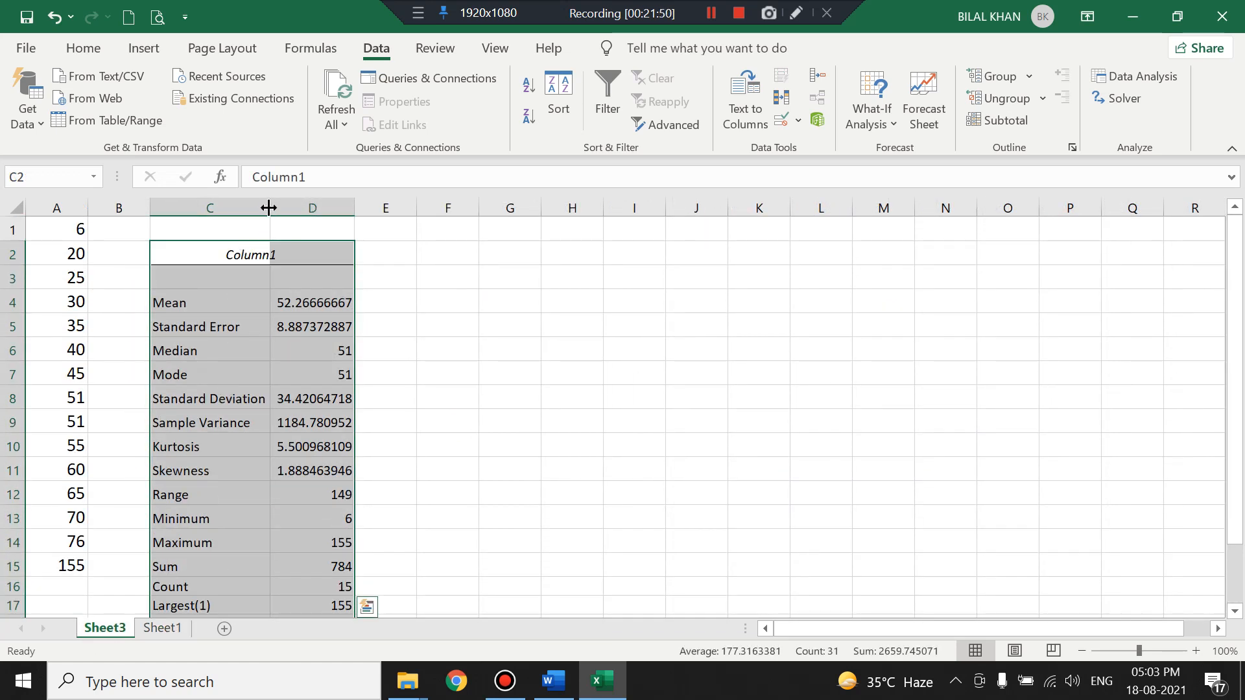
pyautogui.moveTo(358, 207); pyautogui.dragTo(365, 208)
# Review the descriptive statistics output in C2:D18, from the mean down to the largest and smallest values
pyautogui.scroll(-2, 398, 294)
pyautogui.scroll(-1, 398, 295)
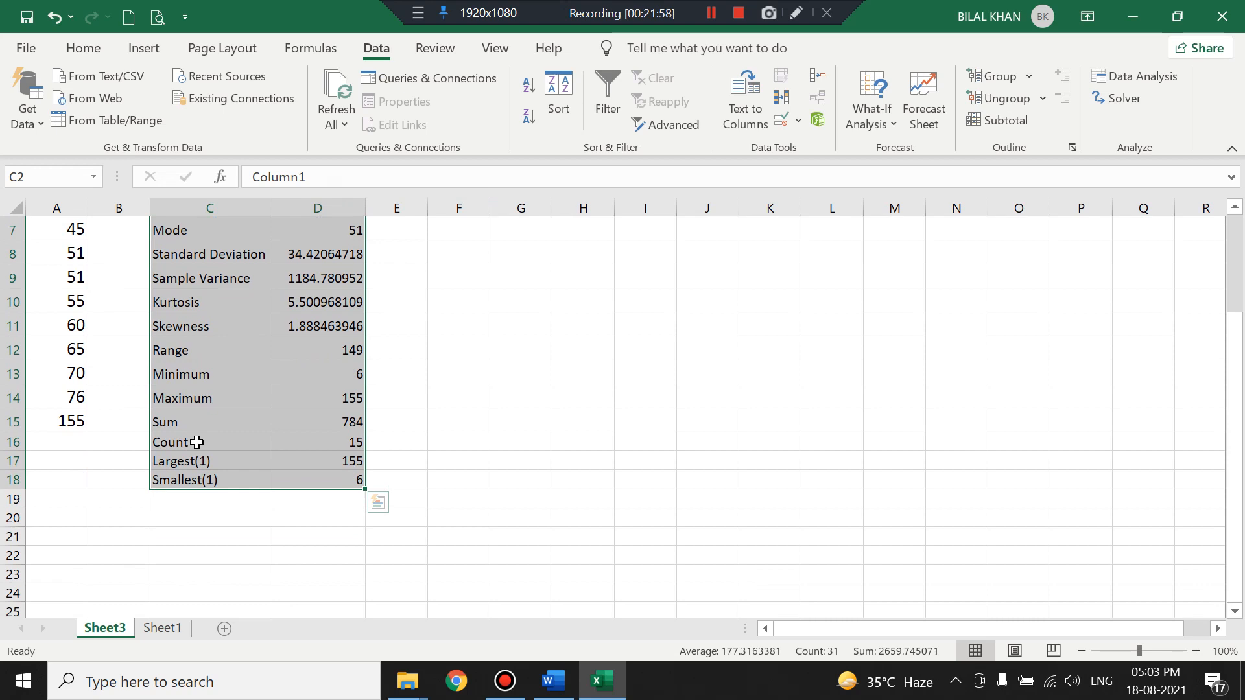
pyautogui.scroll(2, 196, 442)
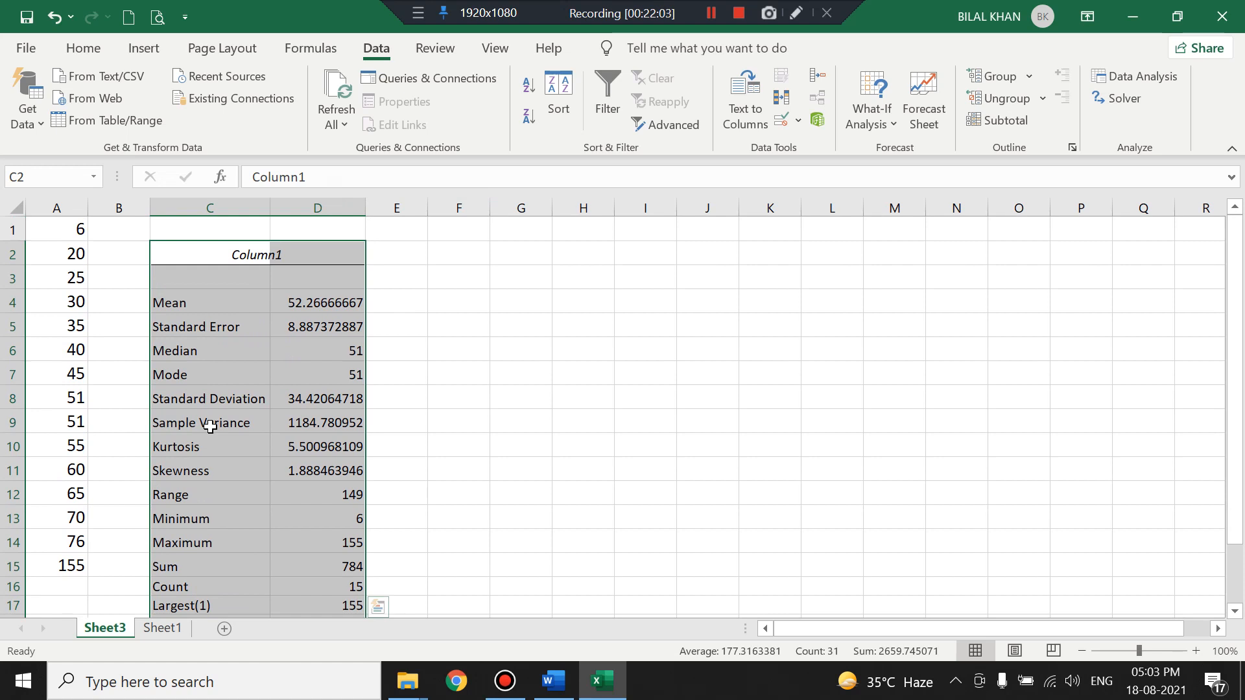
pyautogui.scroll(-1, 225, 445)
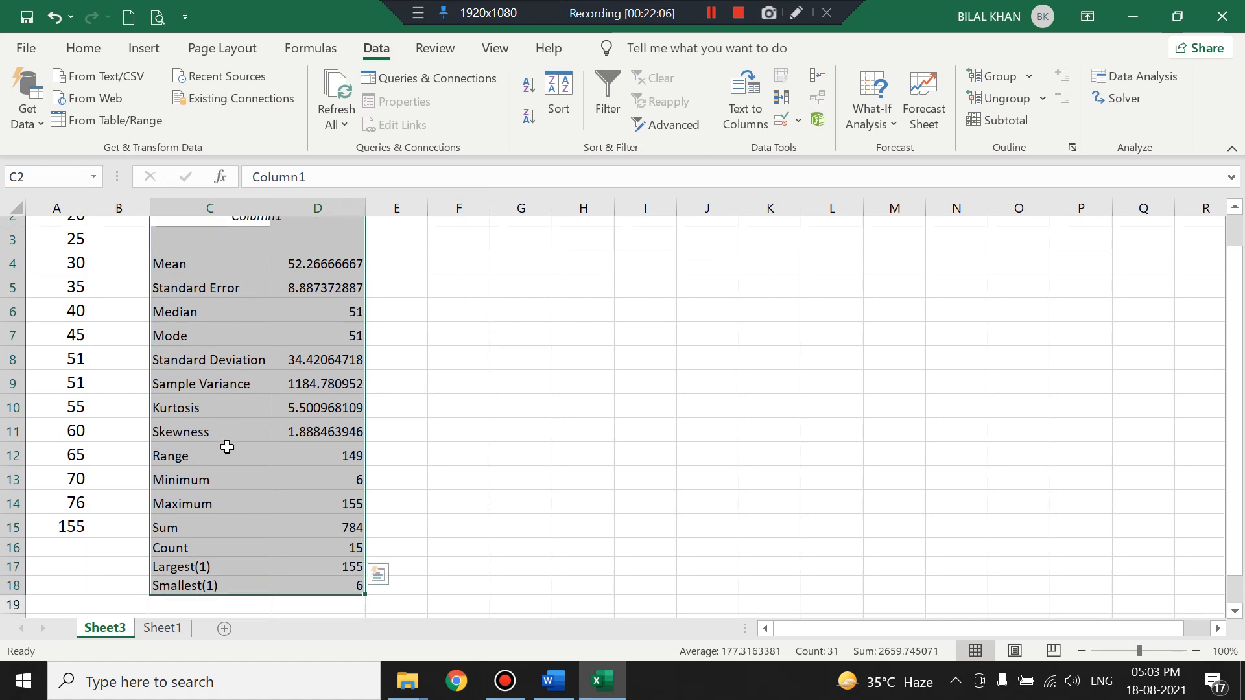
pyautogui.scroll(1, 227, 447)
pyautogui.scroll(-1, 226, 447)
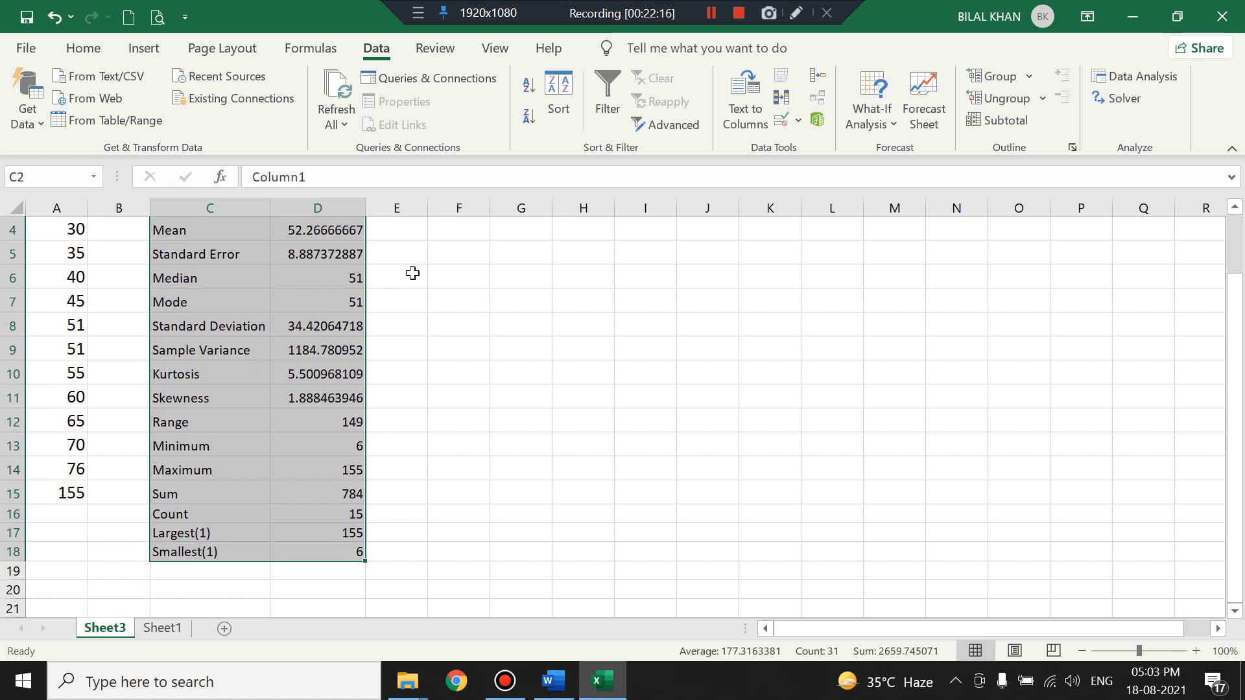
pyautogui.scroll(1, 355, 321)
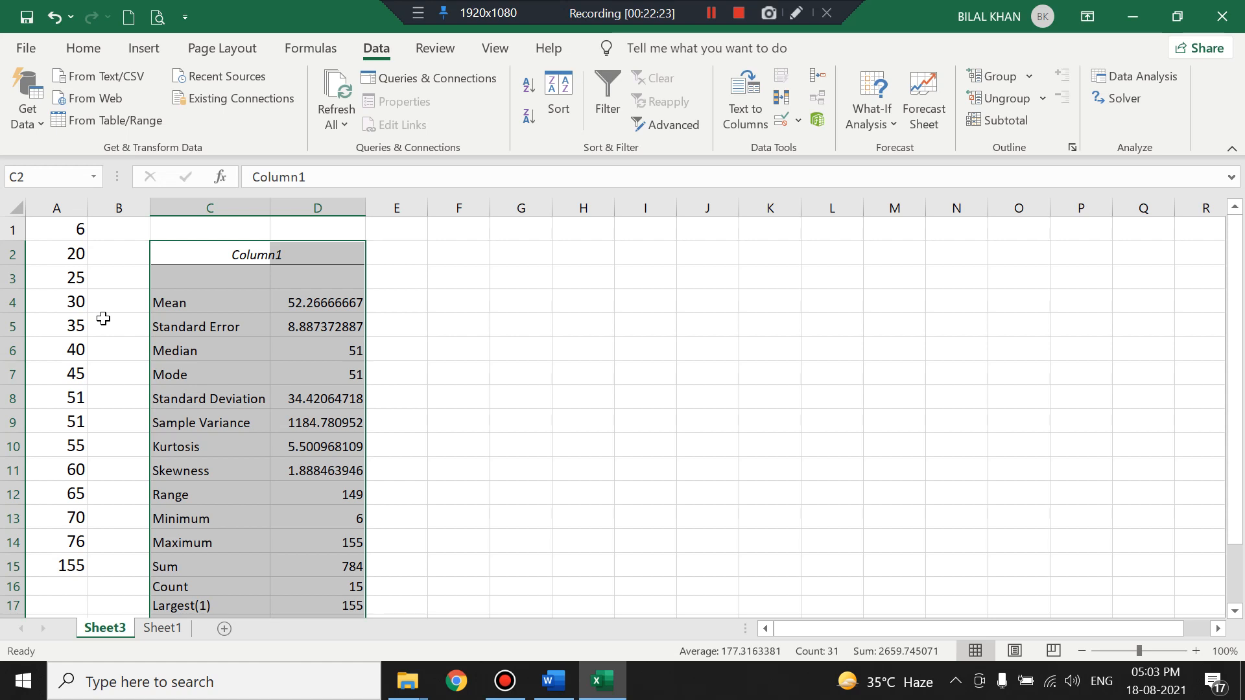
pyautogui.scroll(-1, 103, 315)
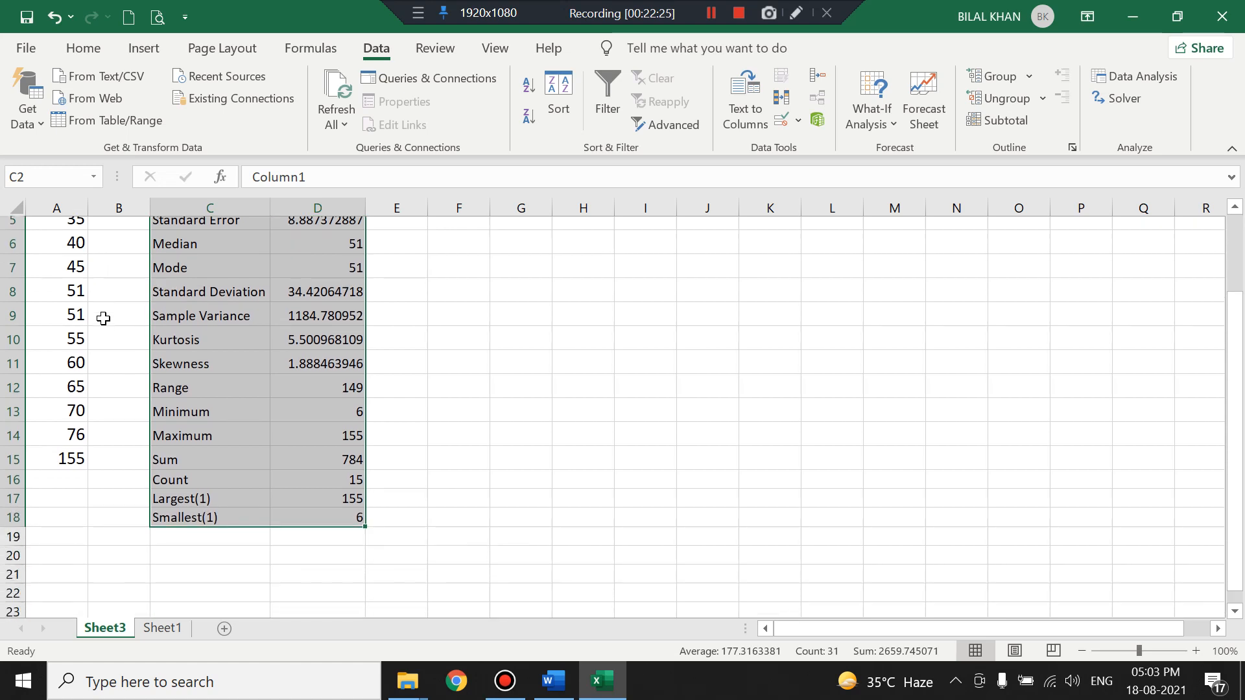
pyautogui.scroll(1, 103, 315)
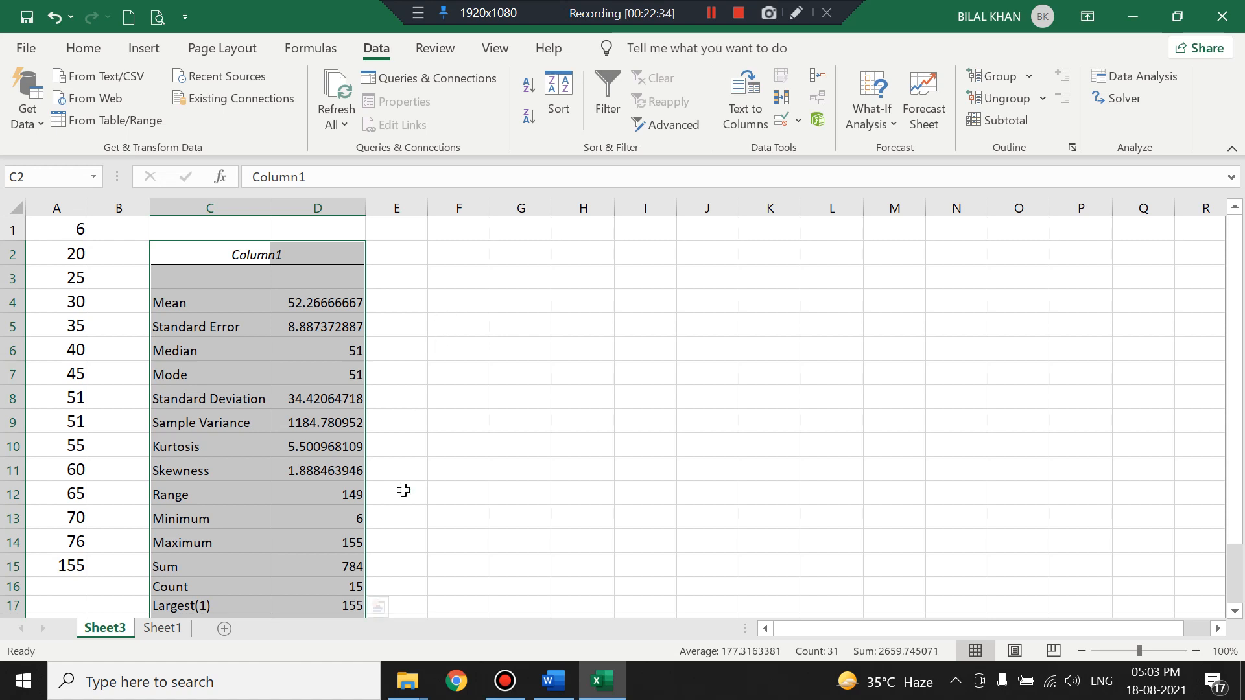
# Switch to File Explorer and open the Basic_Statistics workbook from the Templates folder
pyautogui.moveTo(420, 689)
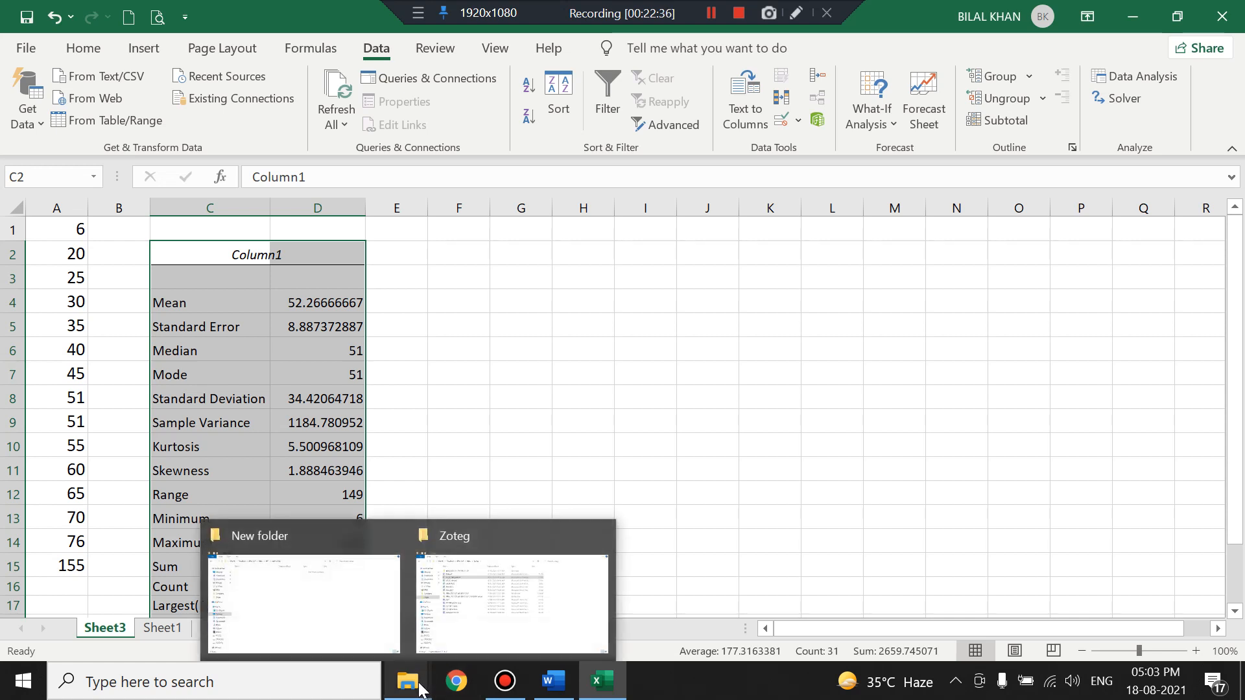
pyautogui.click(488, 617)
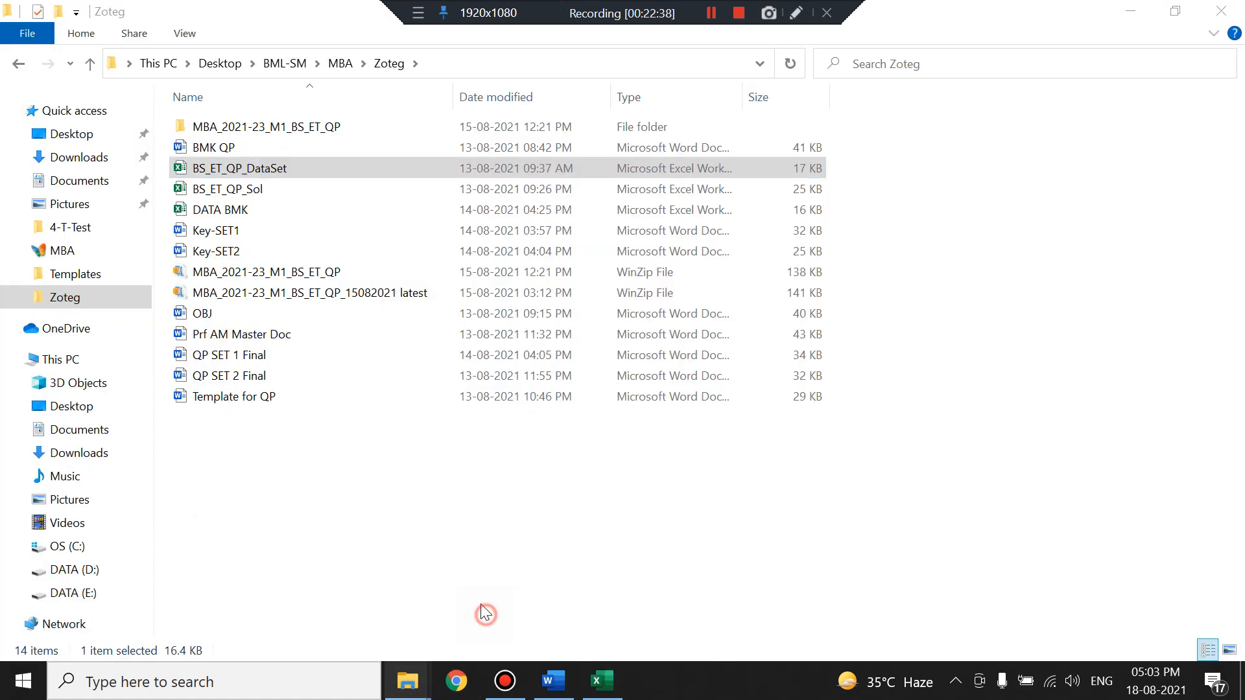
pyautogui.click(20, 63)
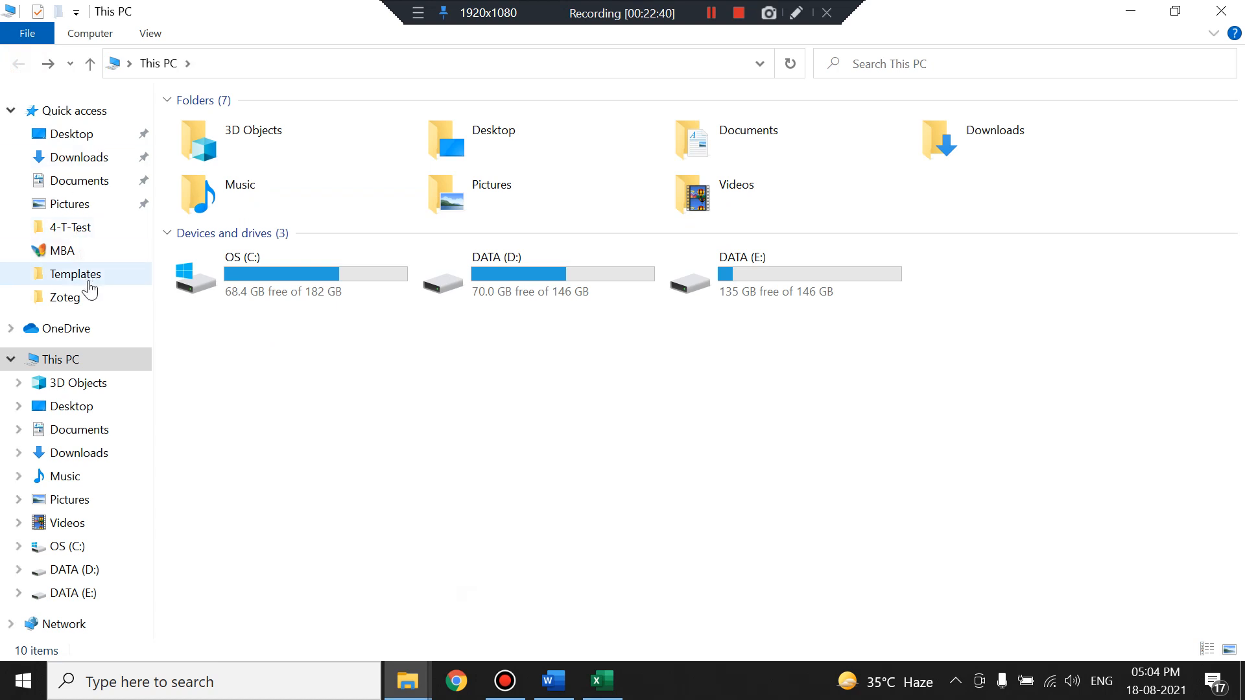
pyautogui.click(86, 278)
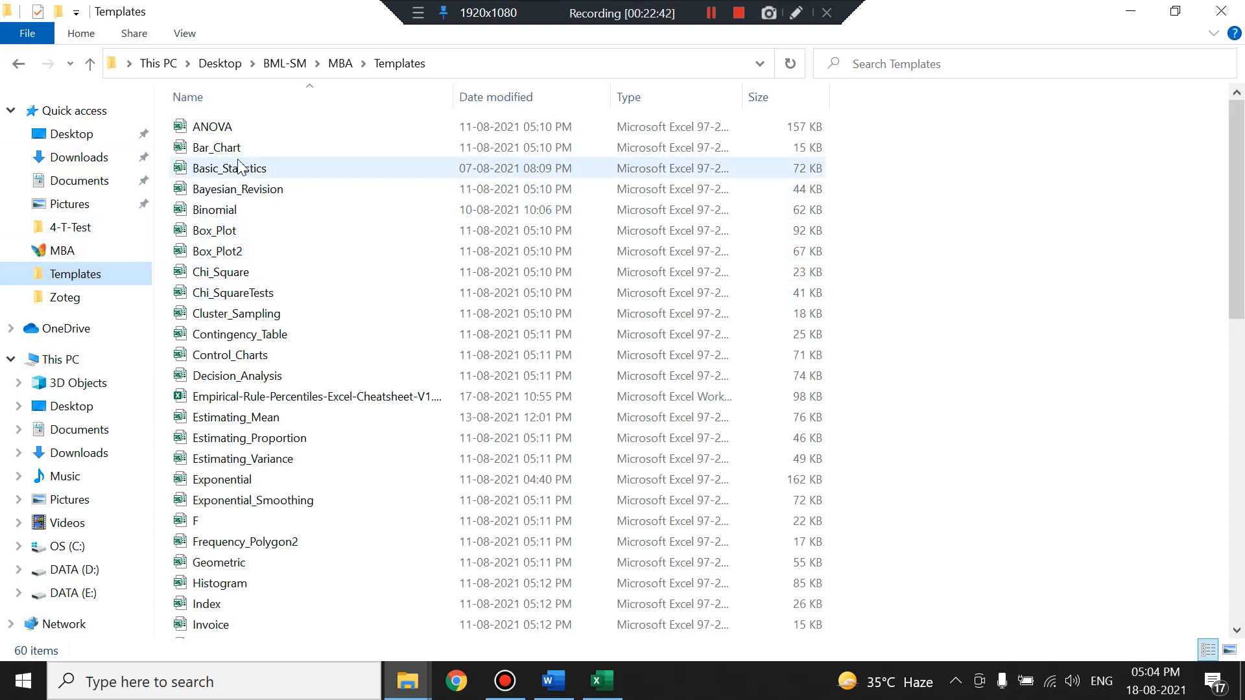
pyautogui.doubleClick(238, 174)
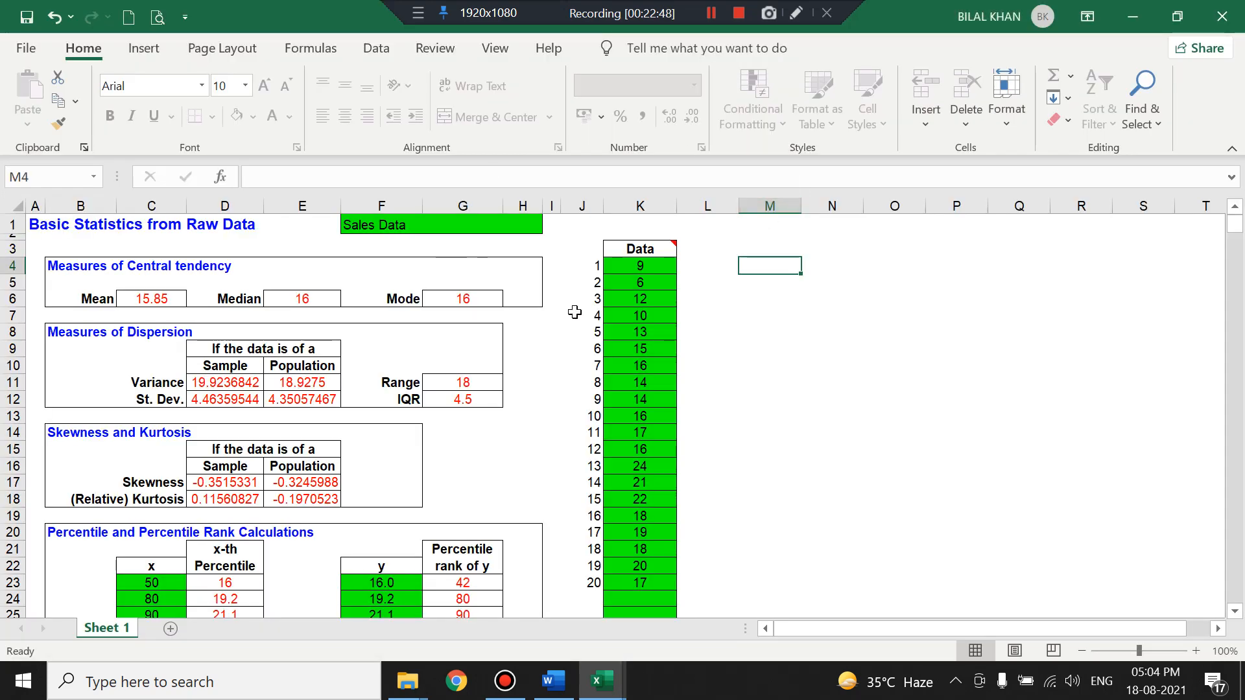
# Look over the Basic Statistics template and clear the old sample values from K4:K23 of its Data column
pyautogui.scroll(-6, 573, 309)
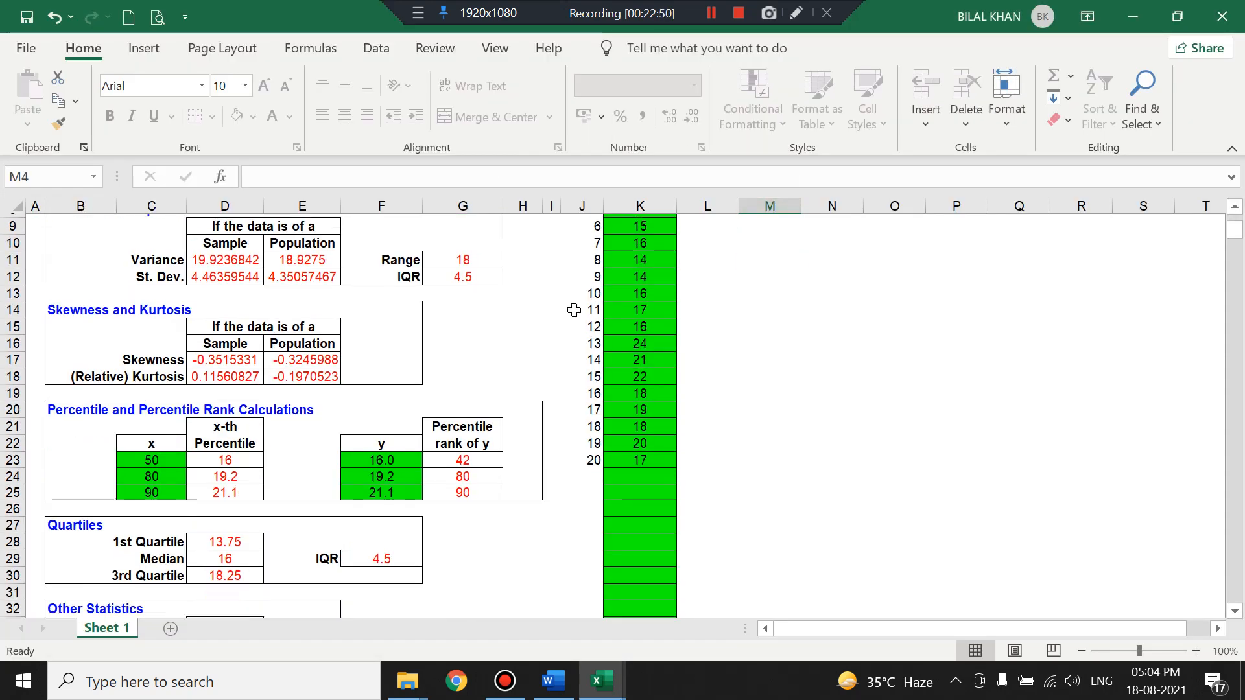
pyautogui.scroll(6, 573, 309)
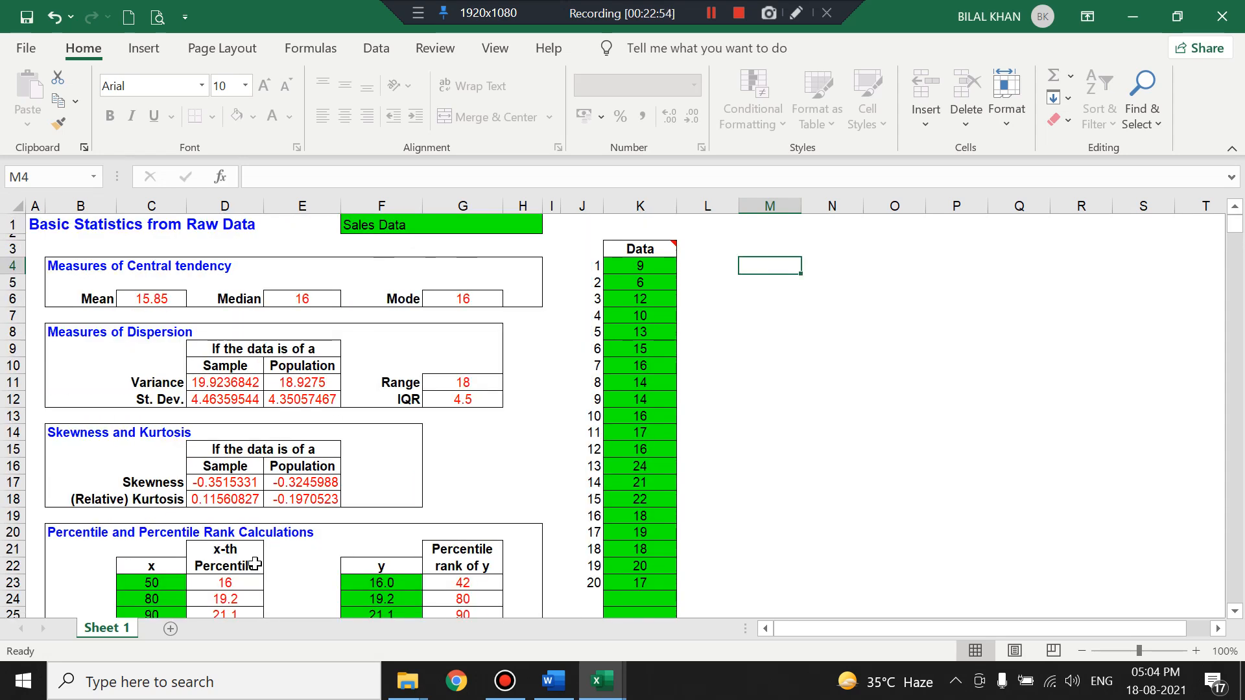
pyautogui.click(632, 254)
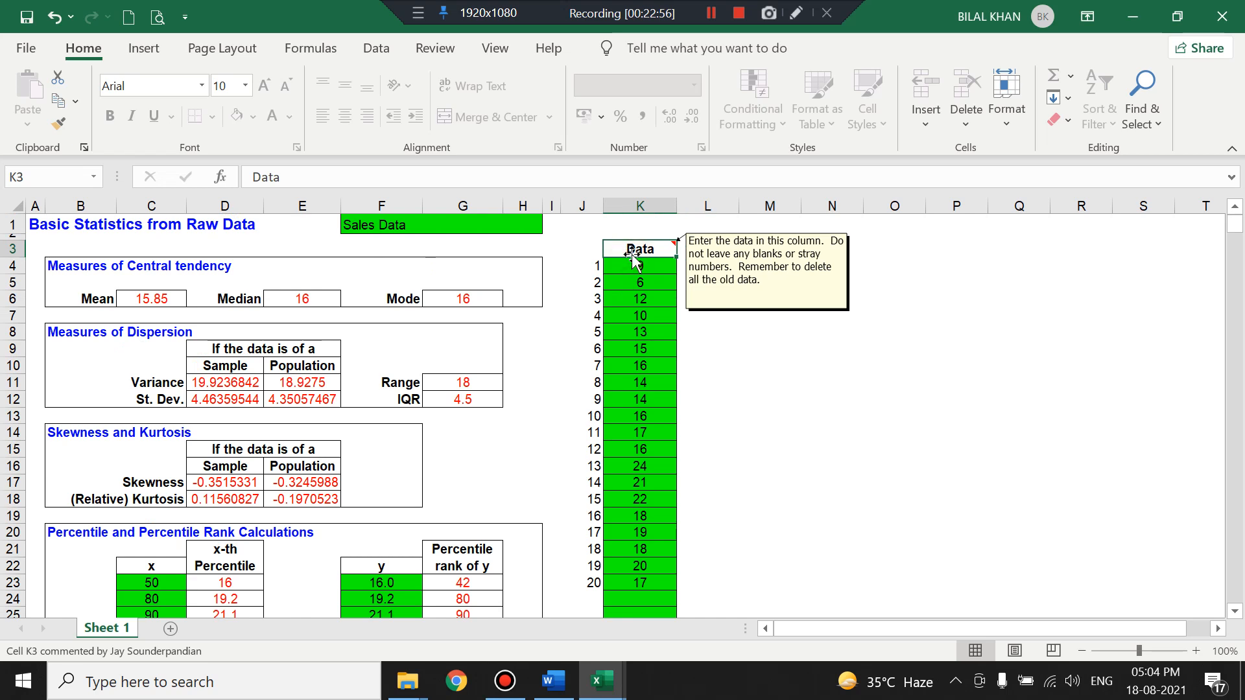
pyautogui.moveTo(628, 271); pyautogui.dragTo(656, 575)
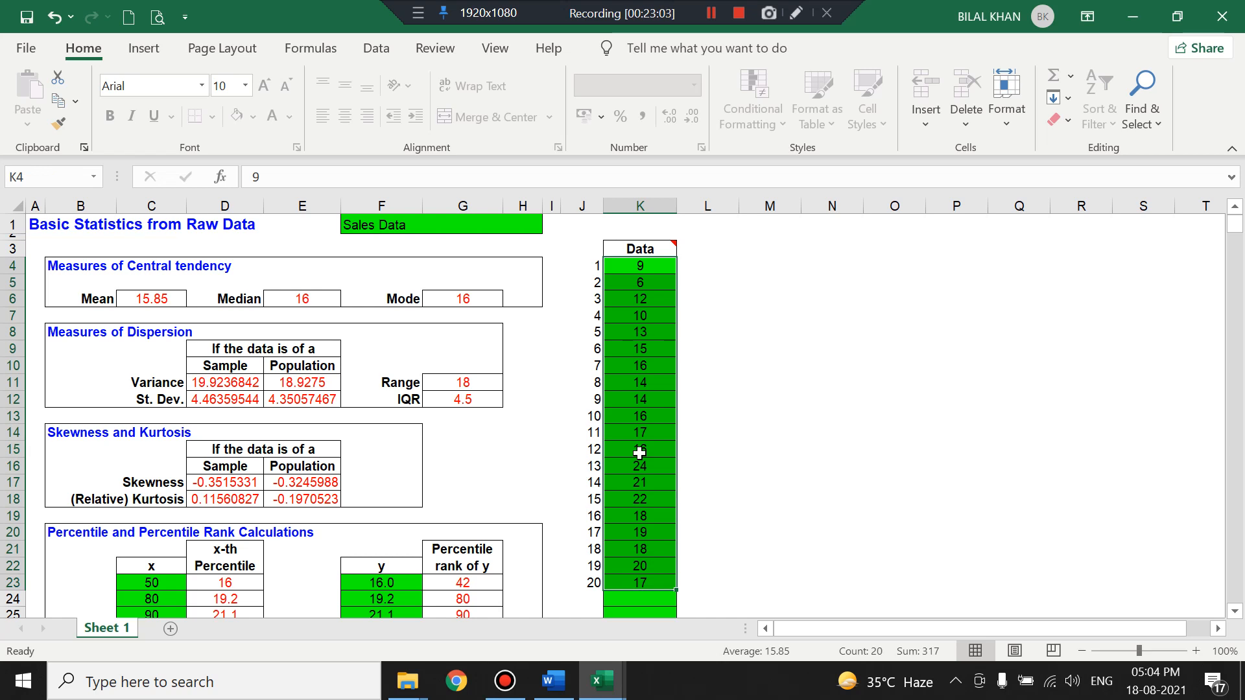
pyautogui.press('Delete')
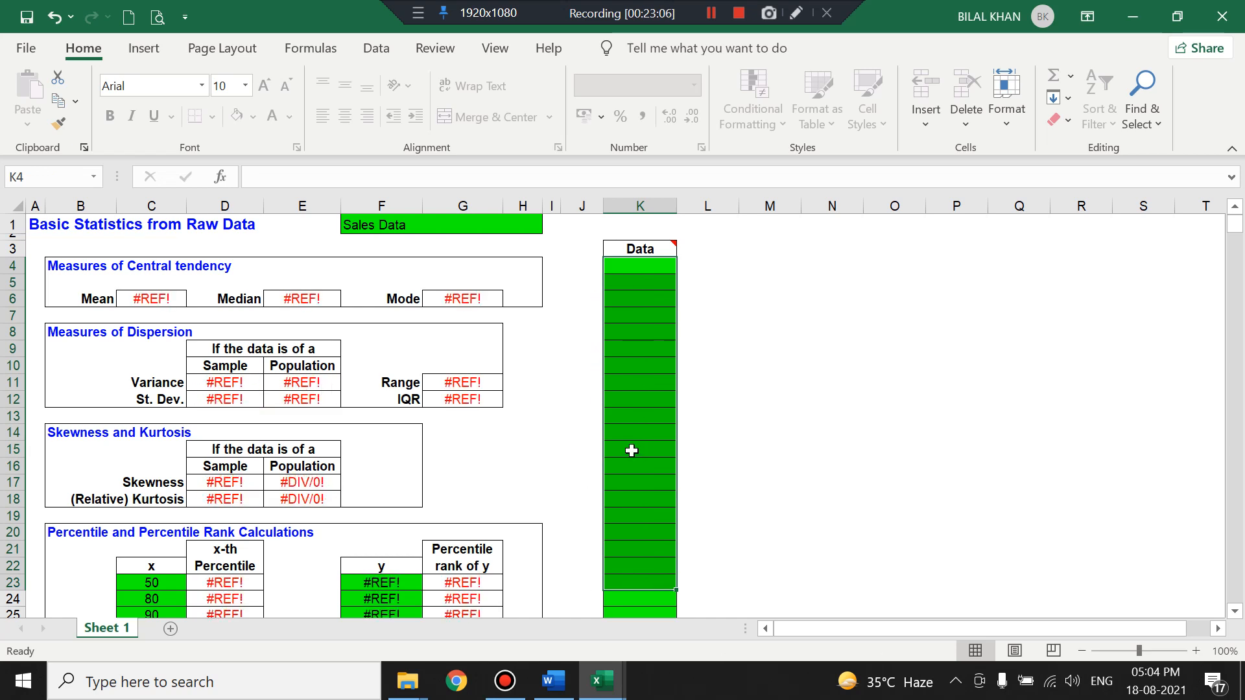
# Copy the data values in A1:A15 of Book1's Sheet3 and paste them into the template's Data column from K4
pyautogui.click(600, 680)
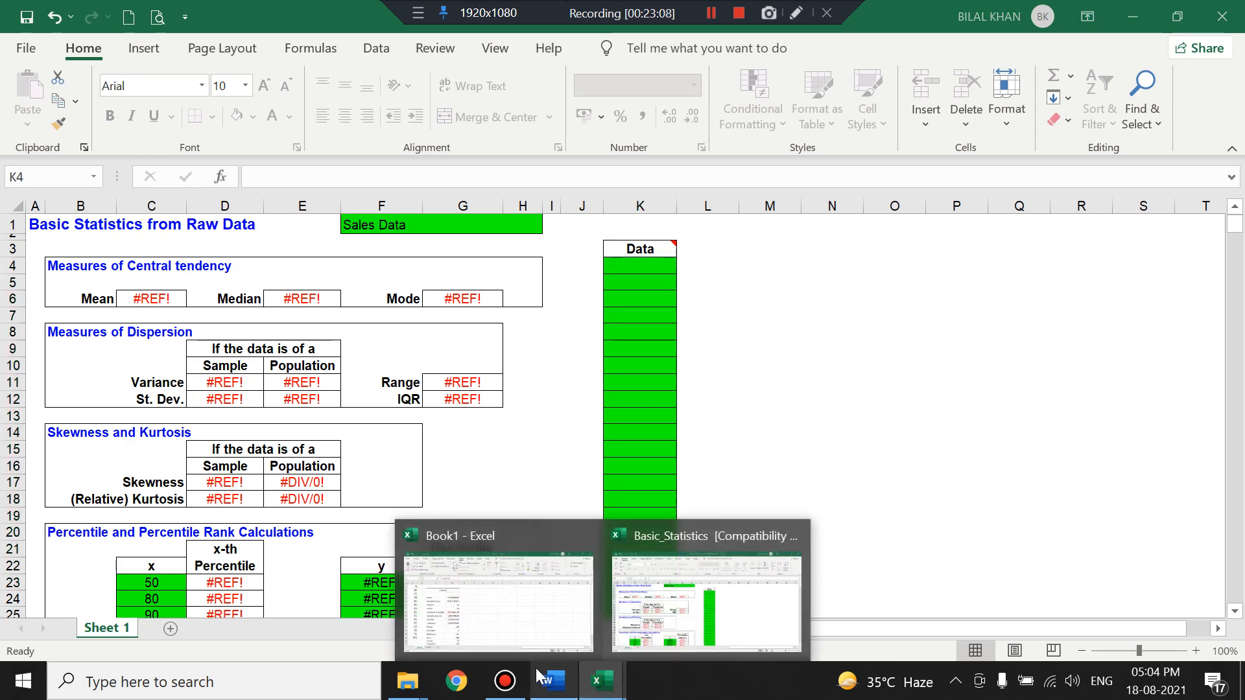
pyautogui.click(473, 586)
pyautogui.moveTo(62, 231); pyautogui.dragTo(82, 558)
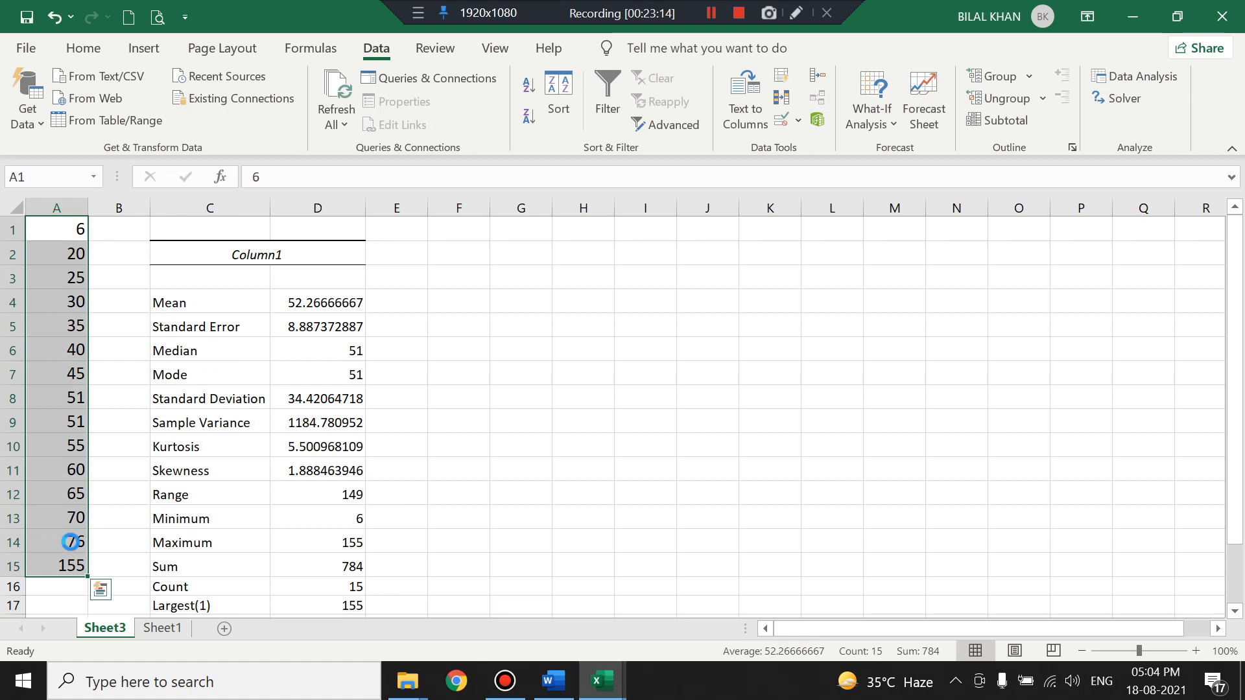
pyautogui.hotkey('ctrl', 'c')
pyautogui.moveTo(598, 684)
pyautogui.click(703, 587)
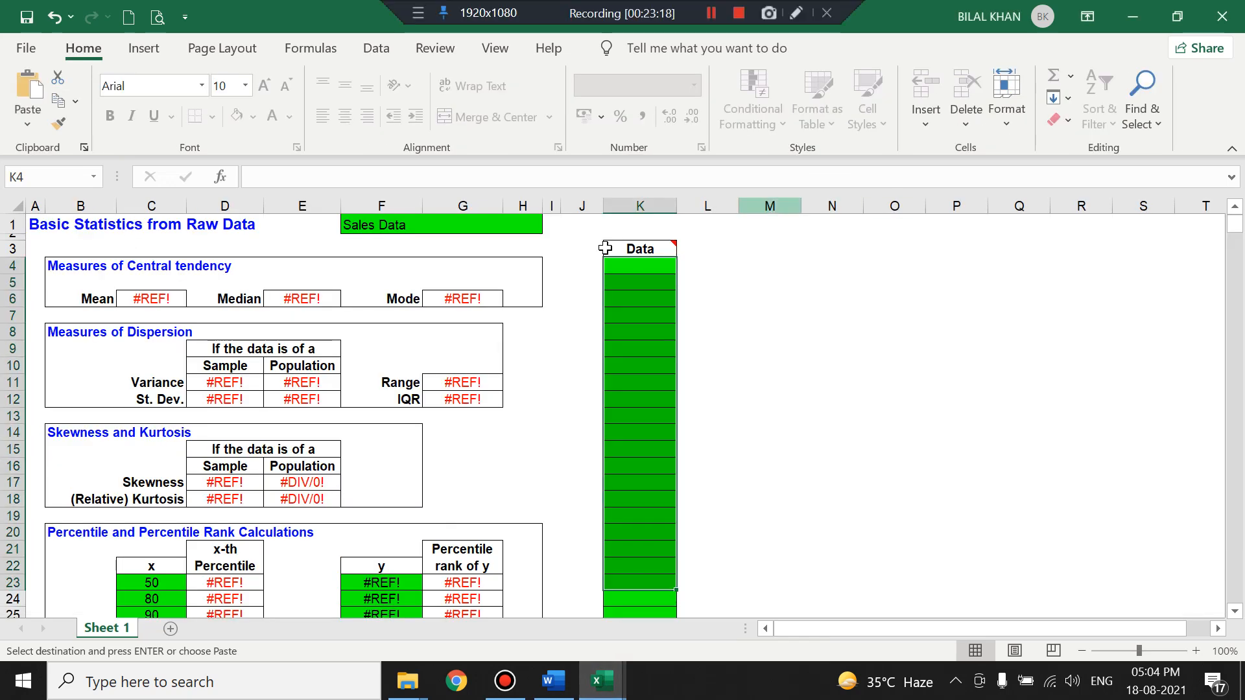
pyautogui.click(647, 269)
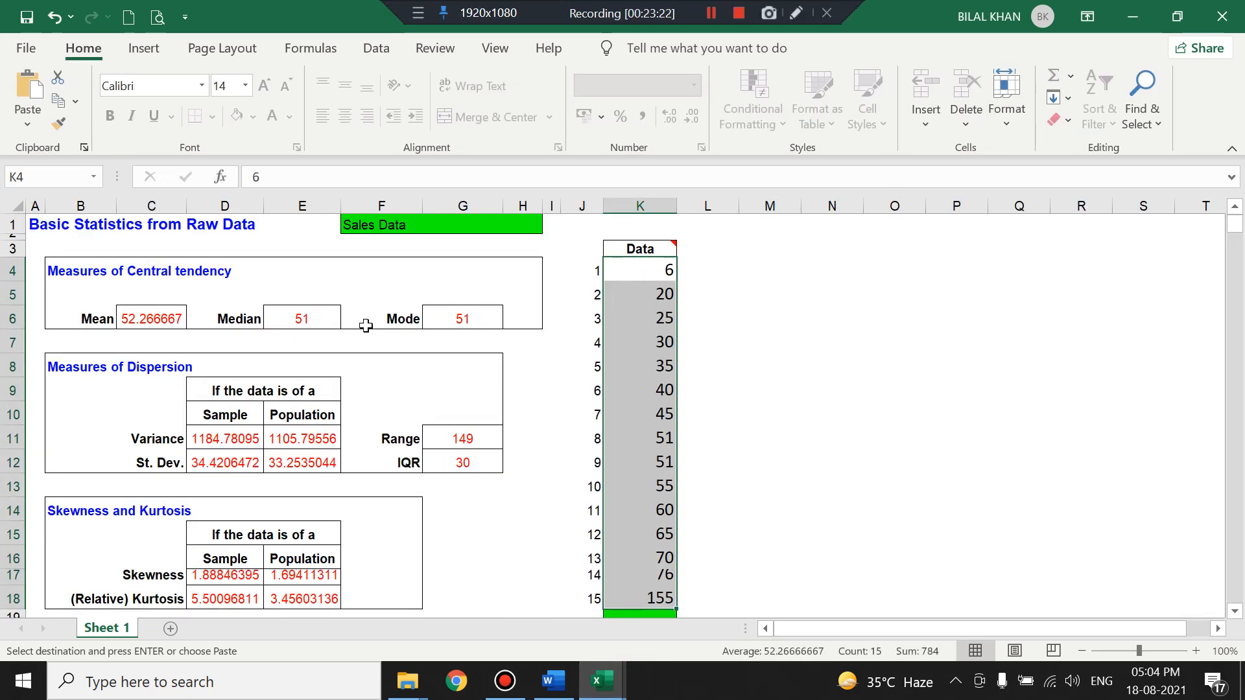
# Examine the template's mean, median and mode cells and their formulas under Measures of Central tendency
pyautogui.scroll(-2, 387, 389)
pyautogui.scroll(2, 386, 380)
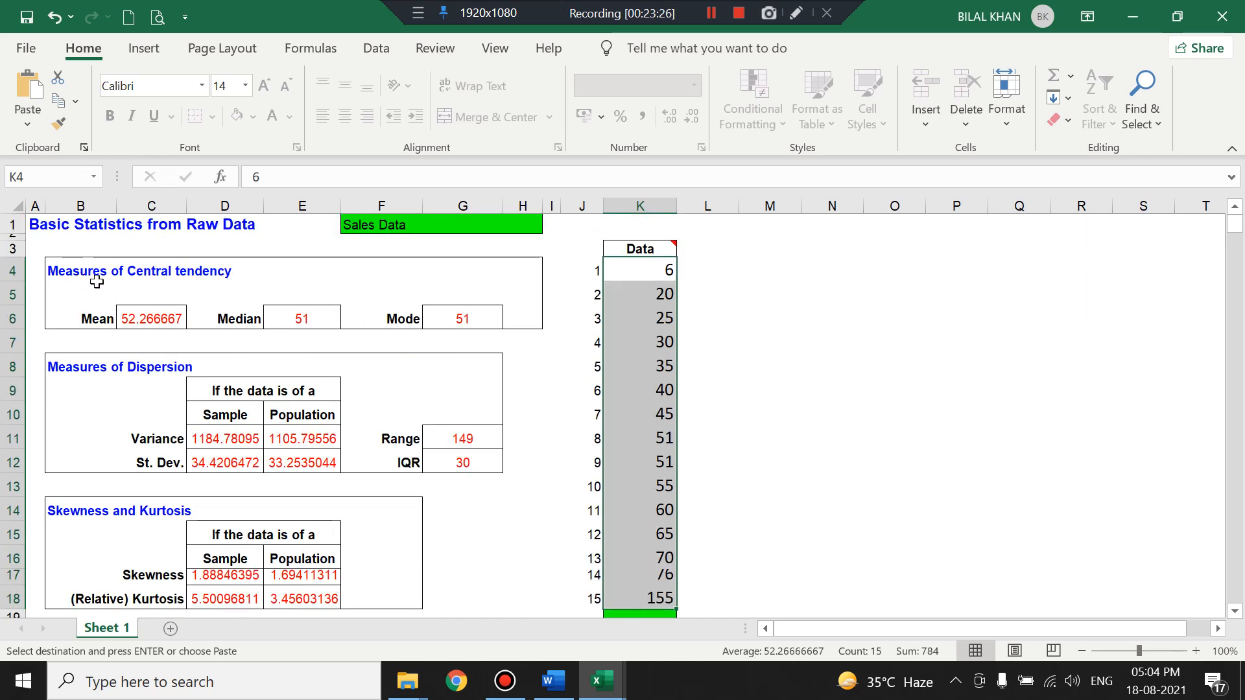
pyautogui.click(133, 317)
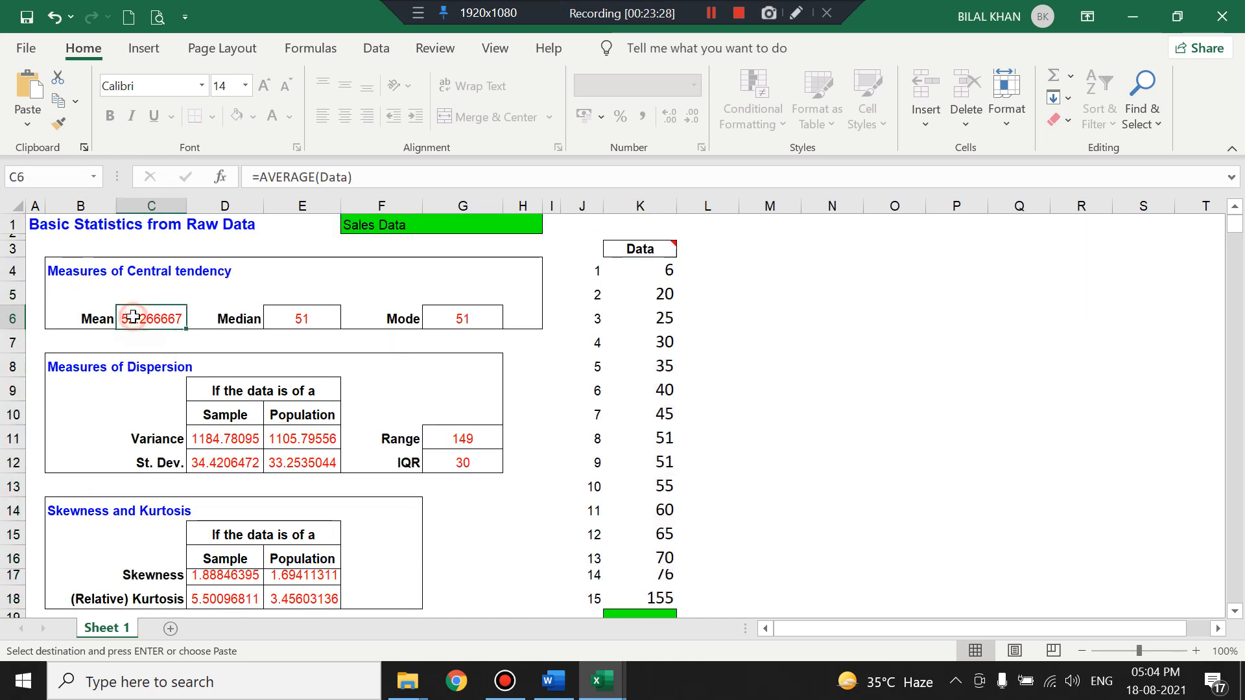
pyautogui.click(271, 314)
pyautogui.click(445, 318)
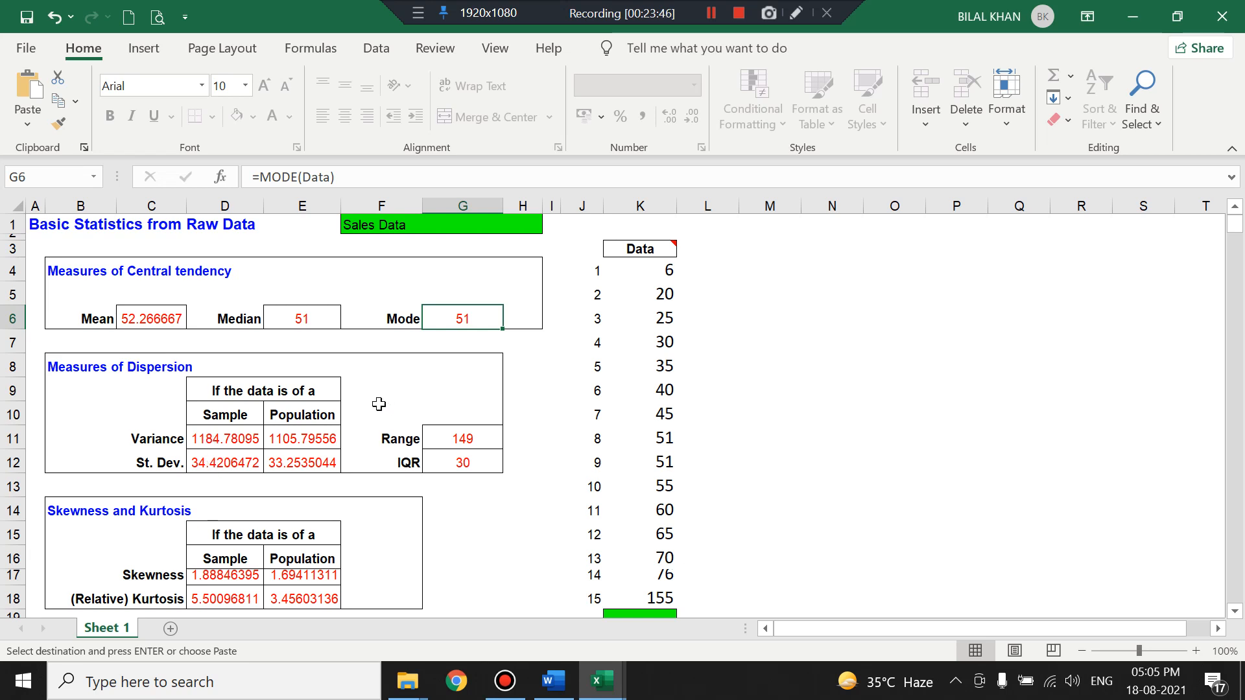
# Inspect the population variance, standard deviation, range and IQR formulas under Measures of Dispersion
pyautogui.click(323, 409)
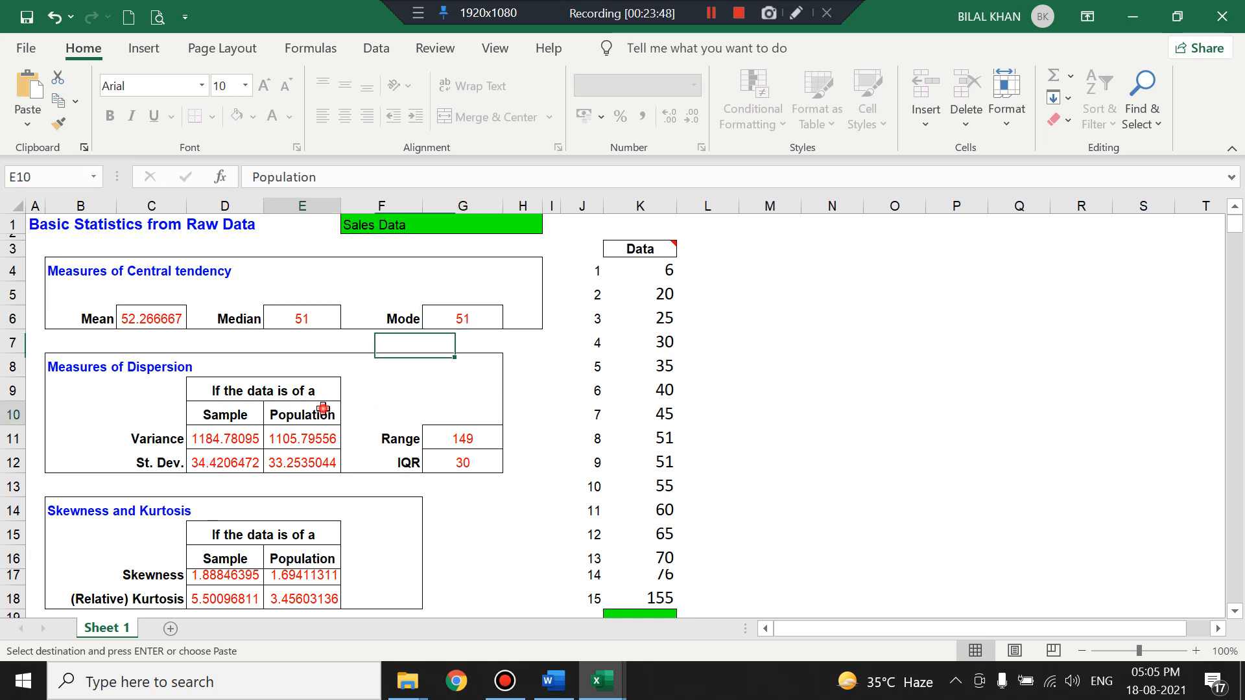
pyautogui.click(321, 440)
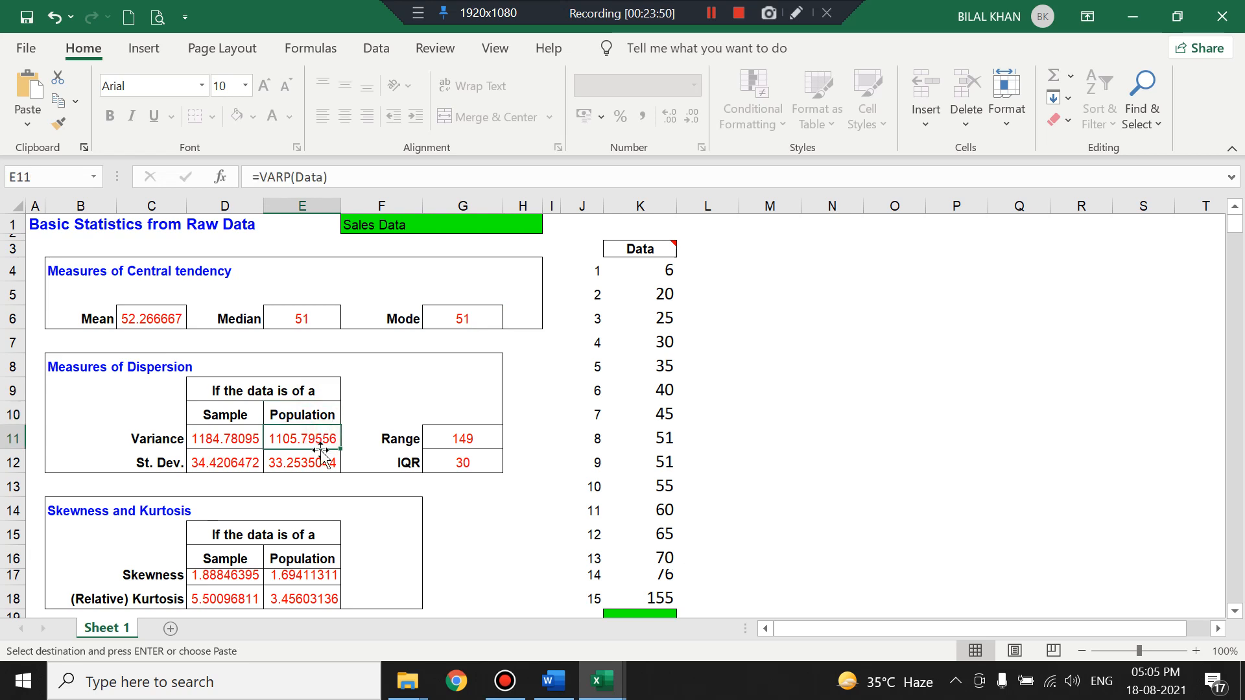
pyautogui.click(322, 457)
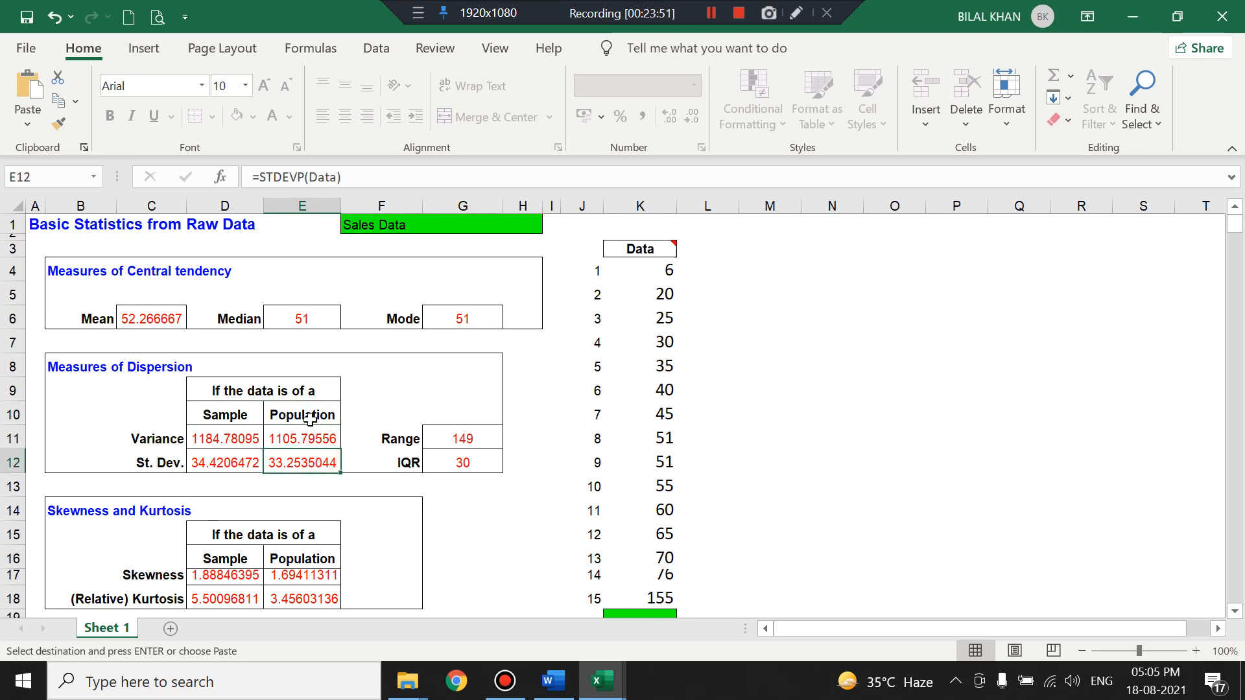
pyautogui.click(464, 437)
pyautogui.click(460, 462)
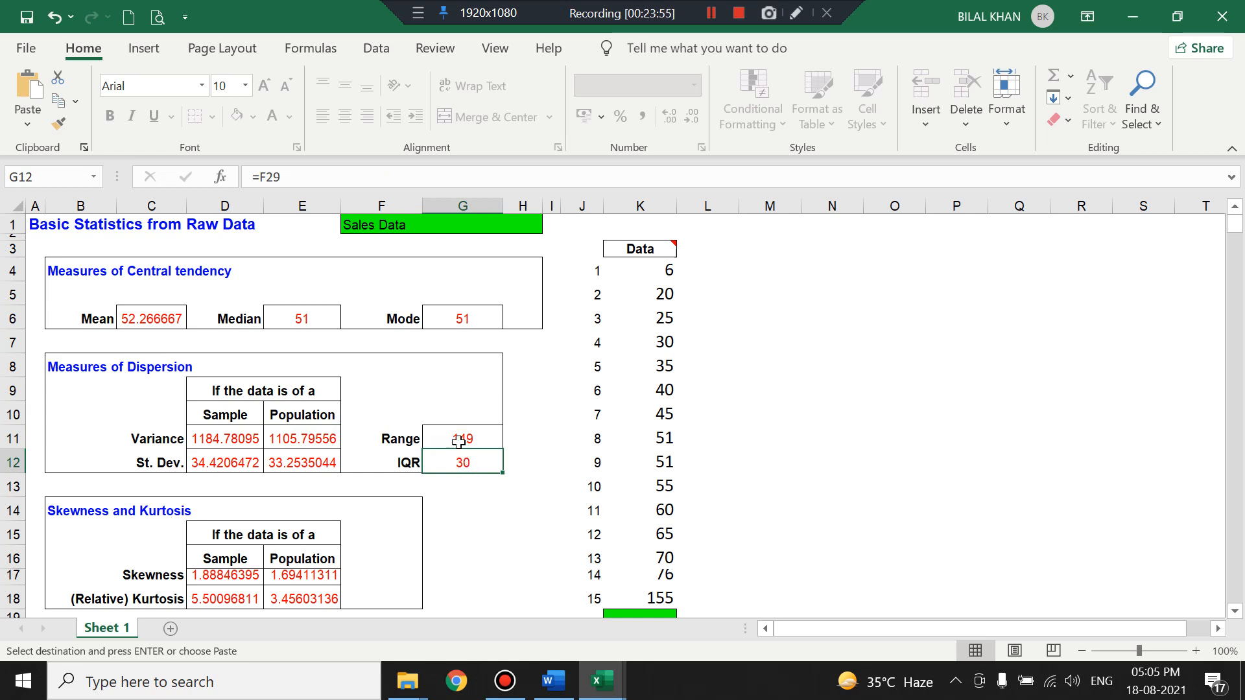
pyautogui.click(461, 437)
pyautogui.click(460, 461)
pyautogui.click(460, 437)
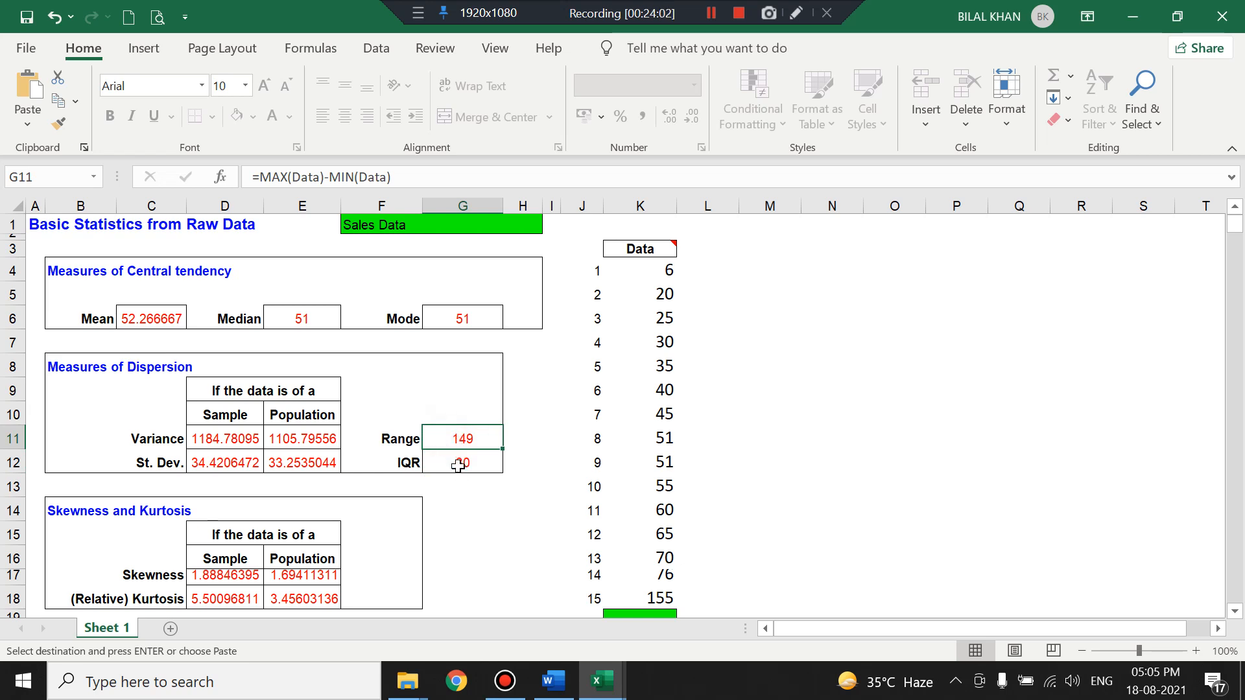
pyautogui.click(459, 465)
# Review the Skewness and Kurtosis section and inspect the 50th percentile input and formula in C23 and D23
pyautogui.scroll(-2, 461, 432)
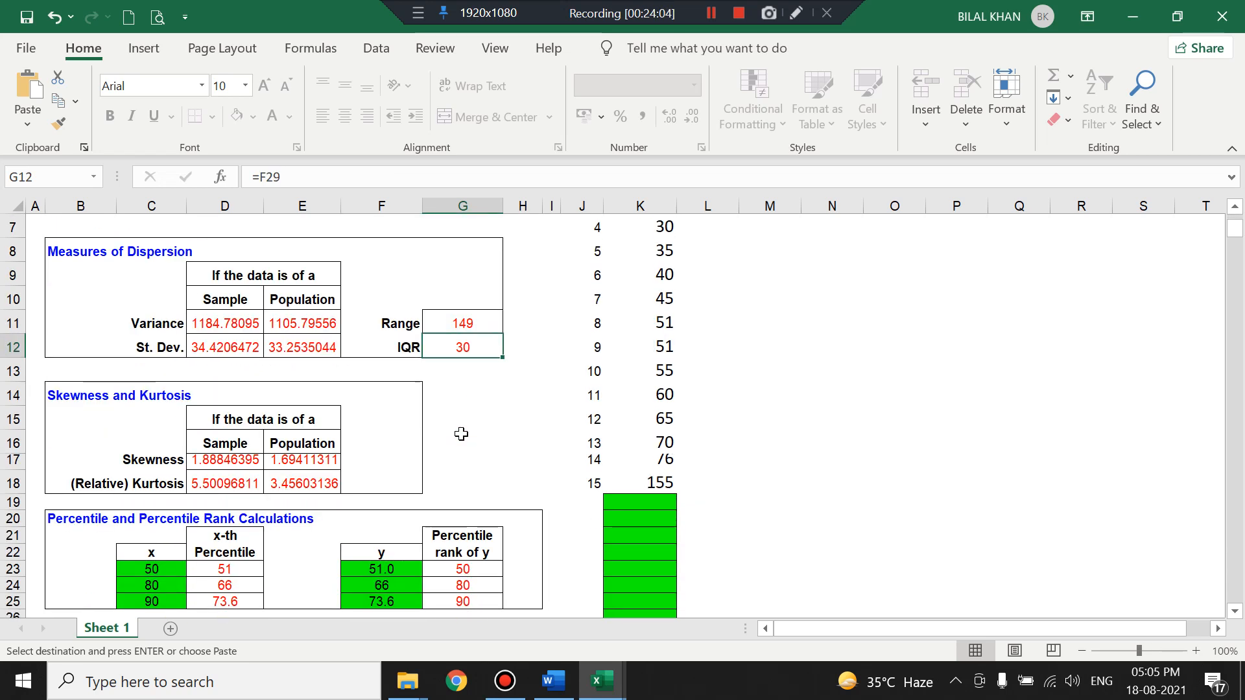
pyautogui.scroll(-1, 460, 433)
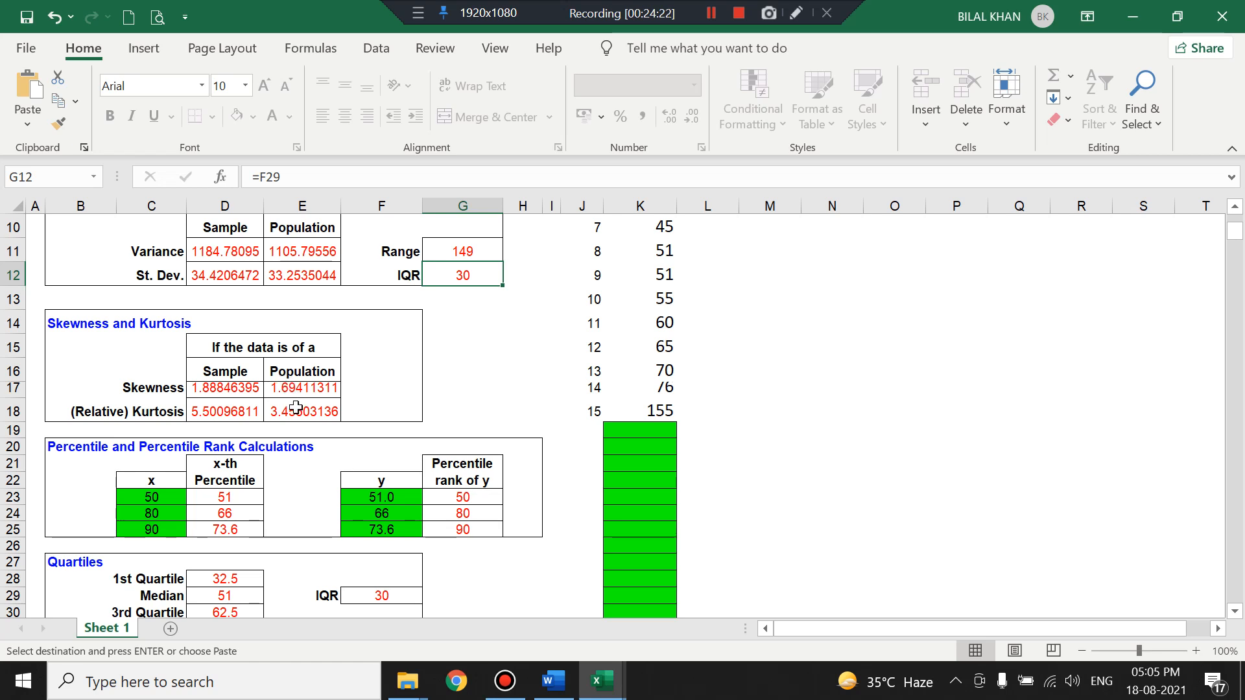
pyautogui.scroll(-2, 215, 427)
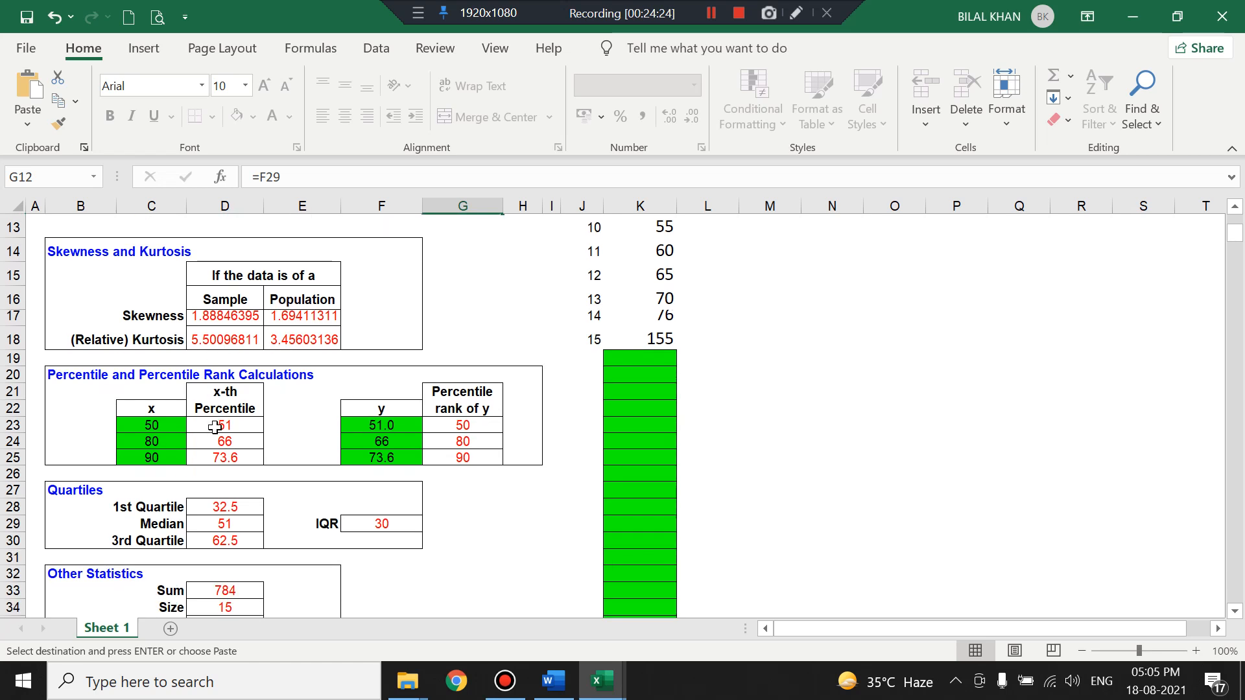
pyautogui.scroll(-1, 215, 427)
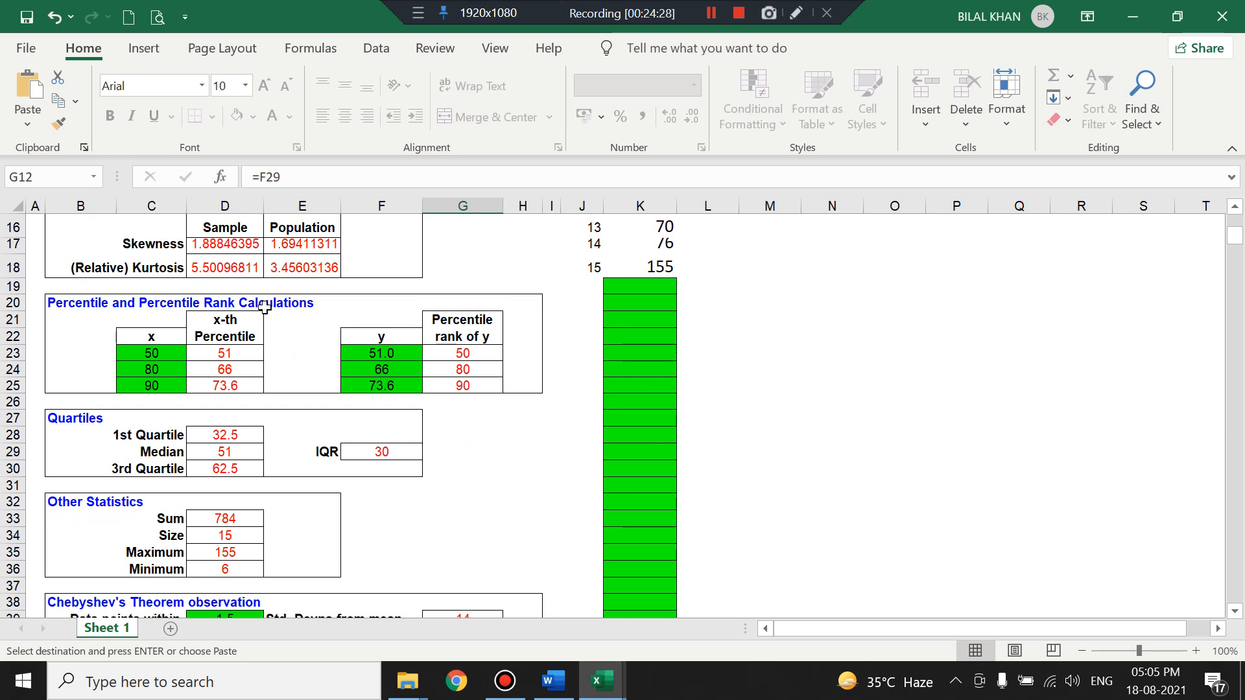
pyautogui.click(171, 359)
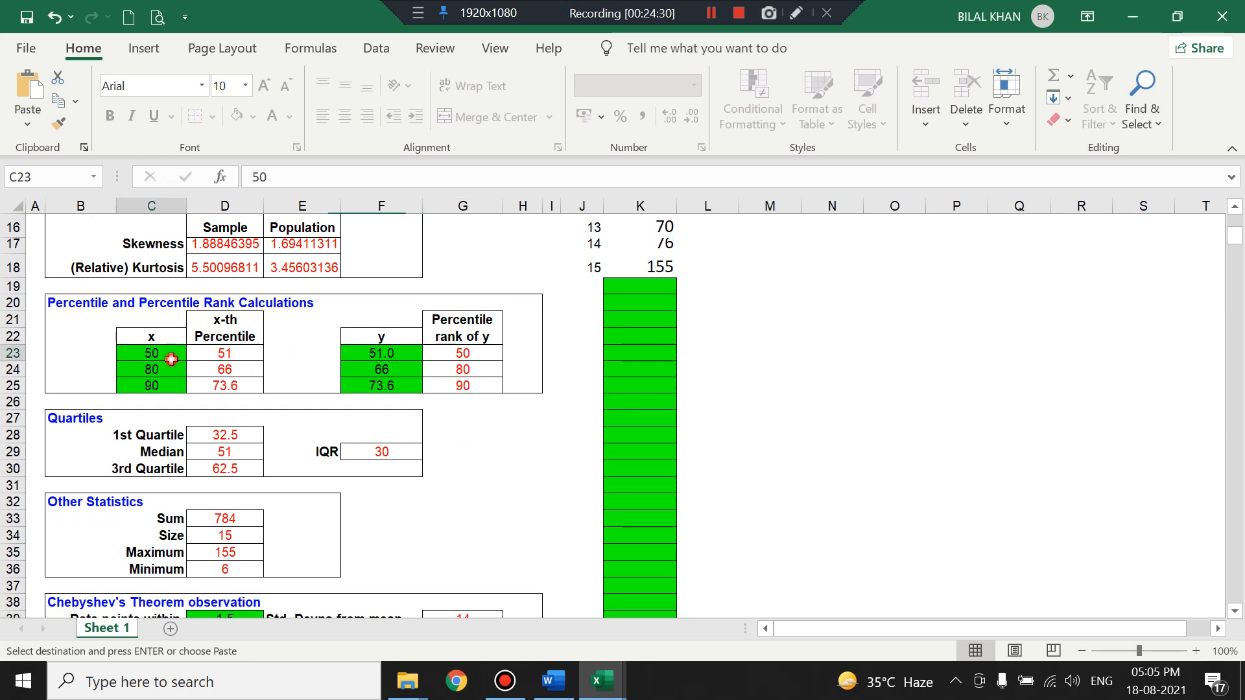
pyautogui.click(228, 356)
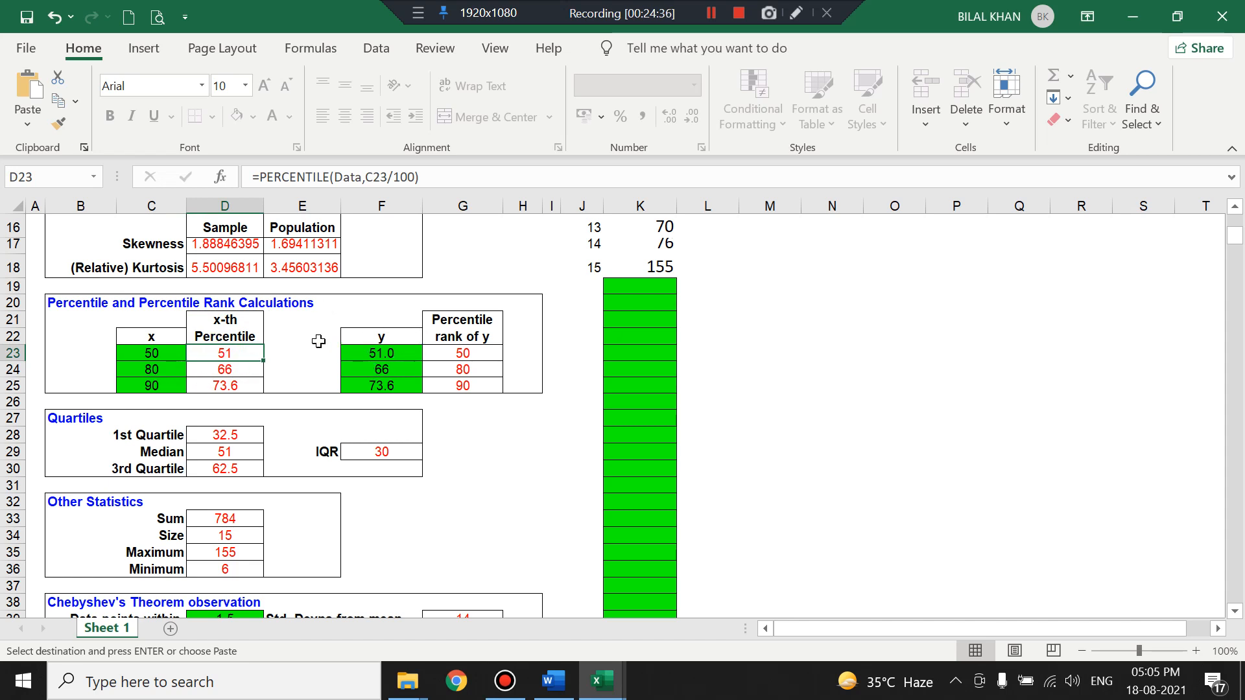
# Inspect the first quartile, median, third quartile and IQR formulas in the Quartiles section
pyautogui.click(219, 439)
pyautogui.click(222, 452)
pyautogui.click(224, 468)
pyautogui.click(360, 453)
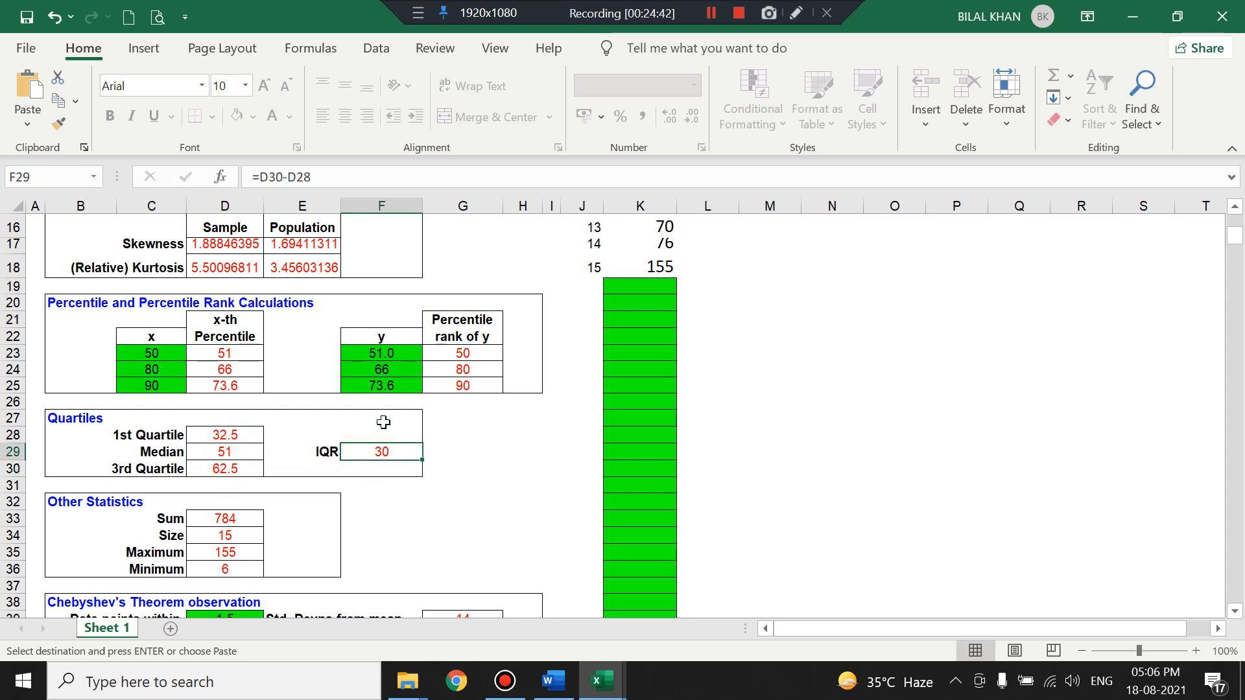
pyautogui.scroll(2, 381, 422)
pyautogui.scroll(-1, 382, 422)
pyautogui.scroll(-2, 355, 522)
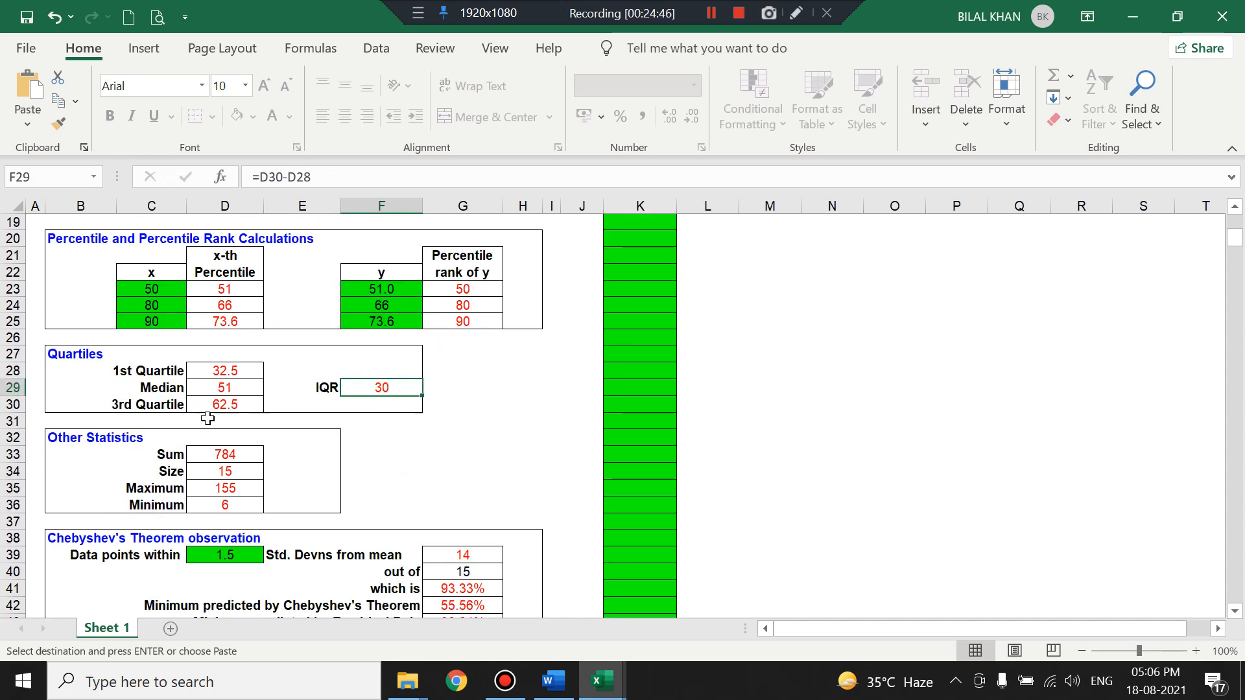
# Inspect the sum, size, maximum and minimum formulas in the Other Statistics section
pyautogui.click(205, 451)
pyautogui.click(211, 471)
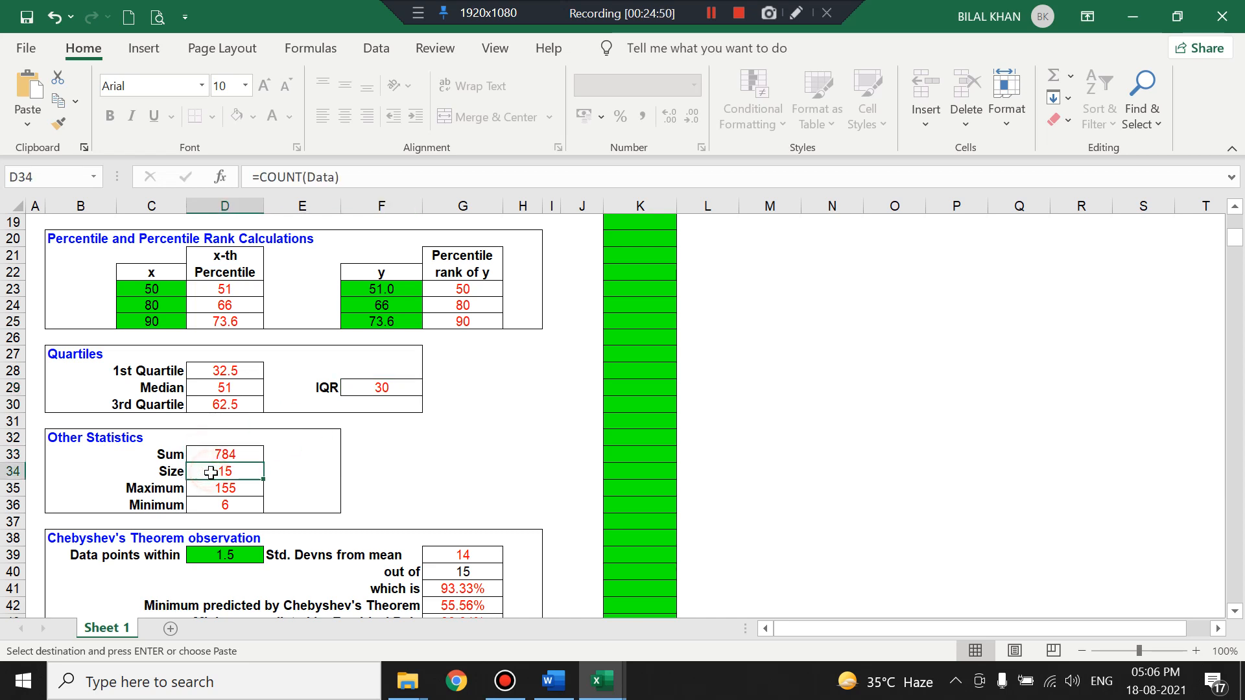
pyautogui.click(223, 487)
pyautogui.click(222, 506)
pyautogui.scroll(3, 311, 428)
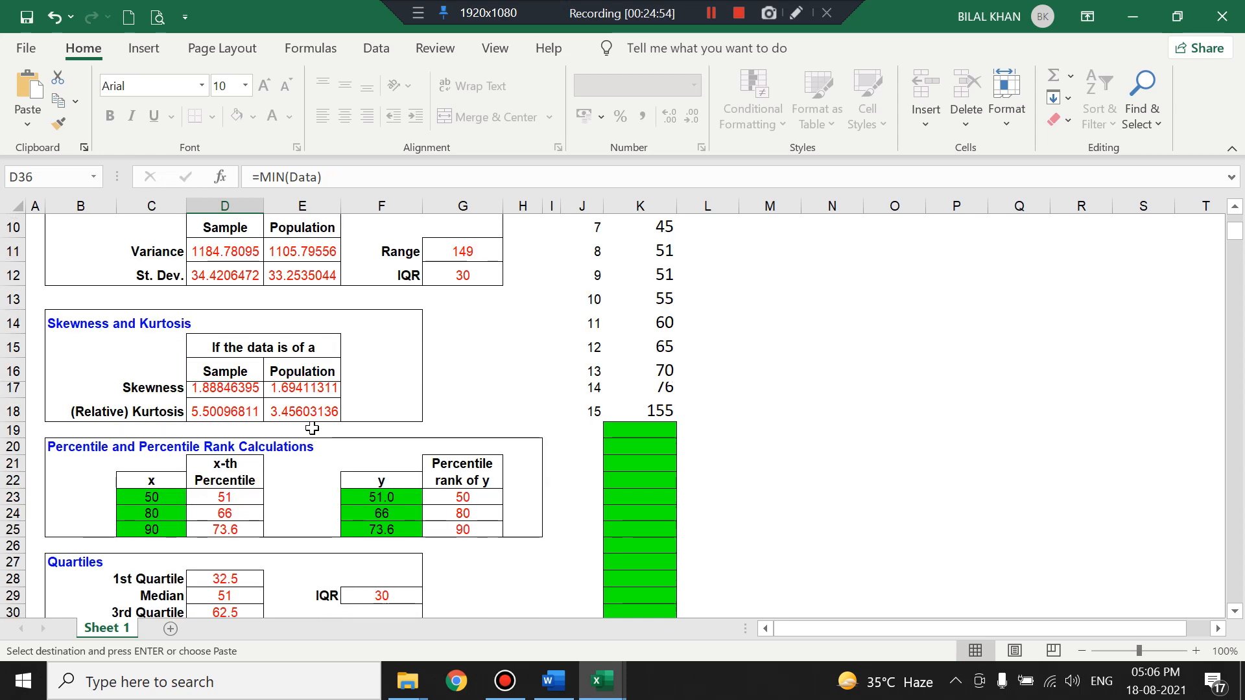
pyautogui.scroll(3, 311, 428)
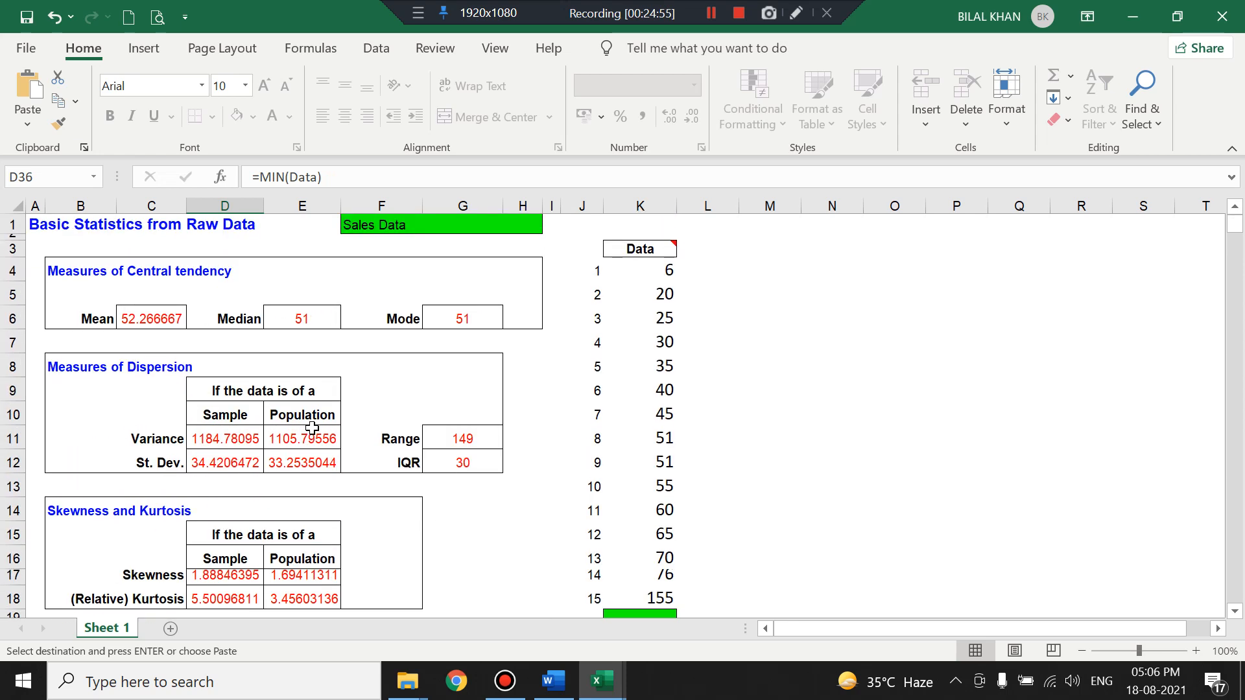
# Review the pasted data in K4:K18 and the template's statistics sections again, including the sample standard deviation formula in D12
pyautogui.scroll(-5, 312, 428)
pyautogui.scroll(5, 312, 428)
pyautogui.click(94, 247)
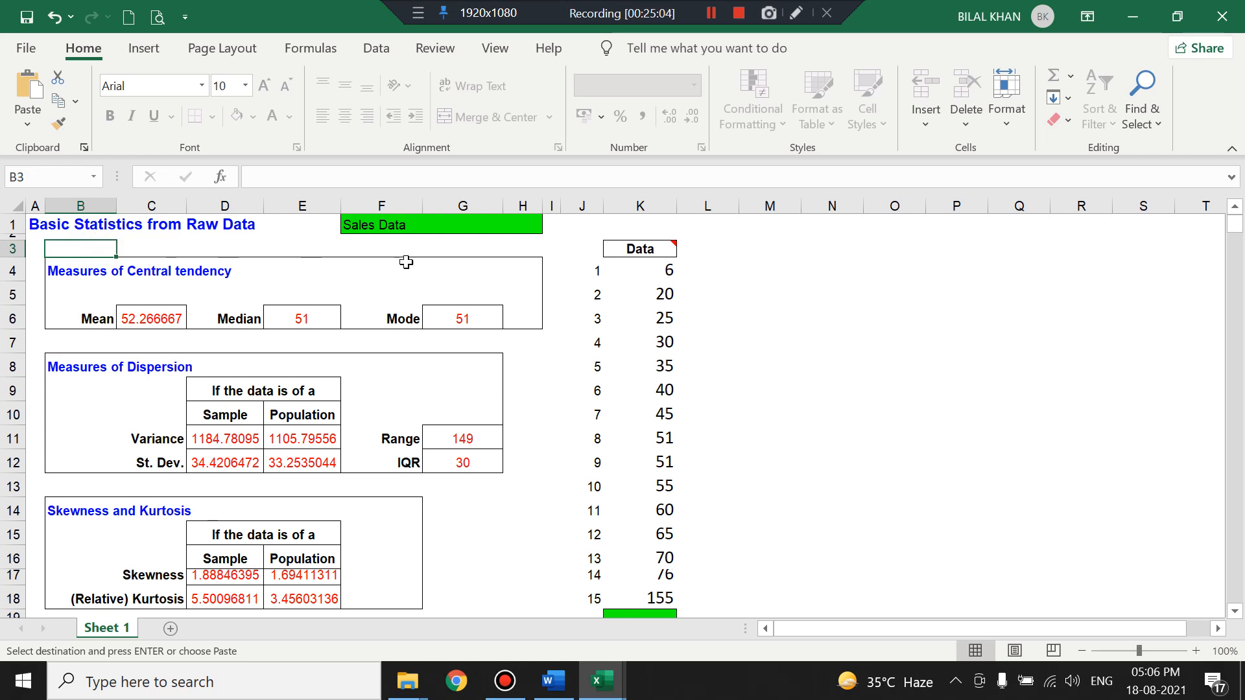
pyautogui.moveTo(626, 270); pyautogui.dragTo(656, 580)
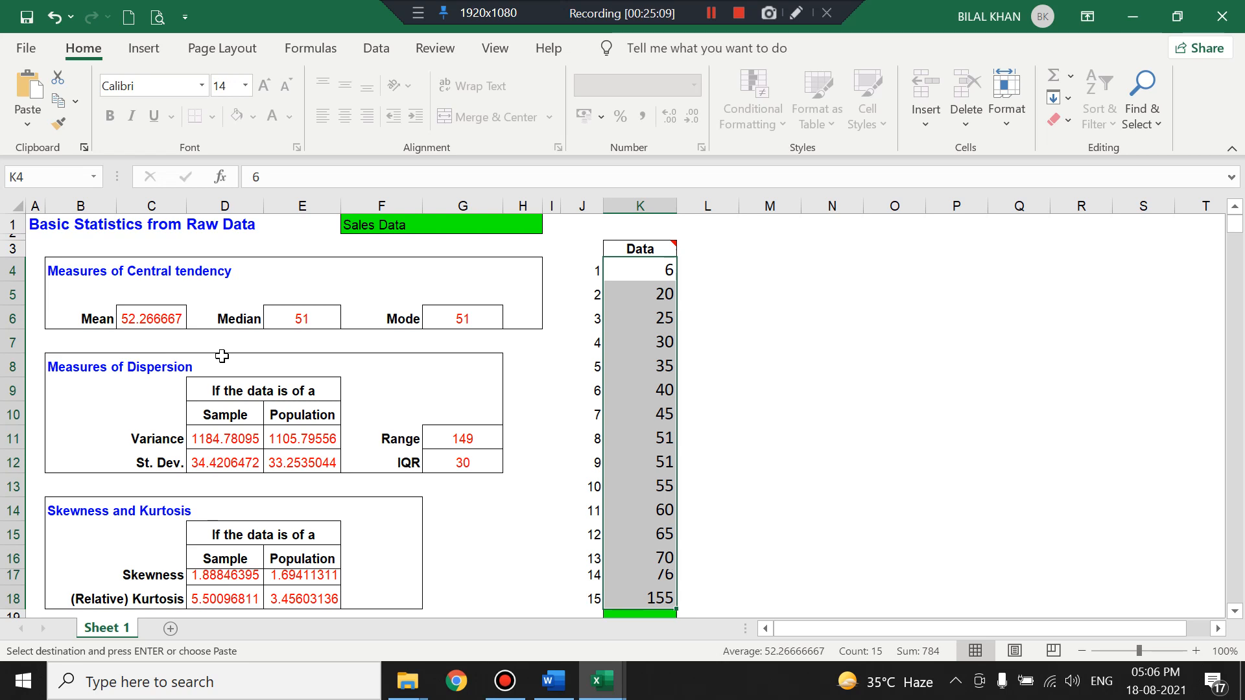
pyautogui.scroll(-4, 222, 356)
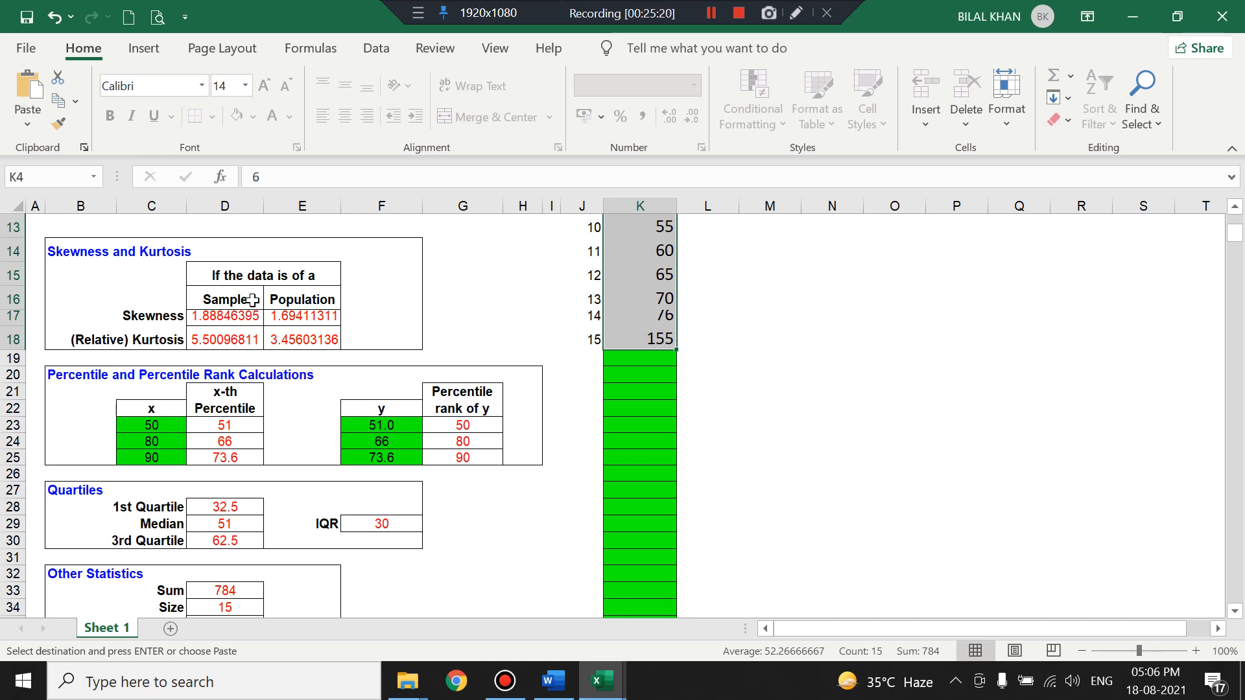
pyautogui.scroll(3, 245, 316)
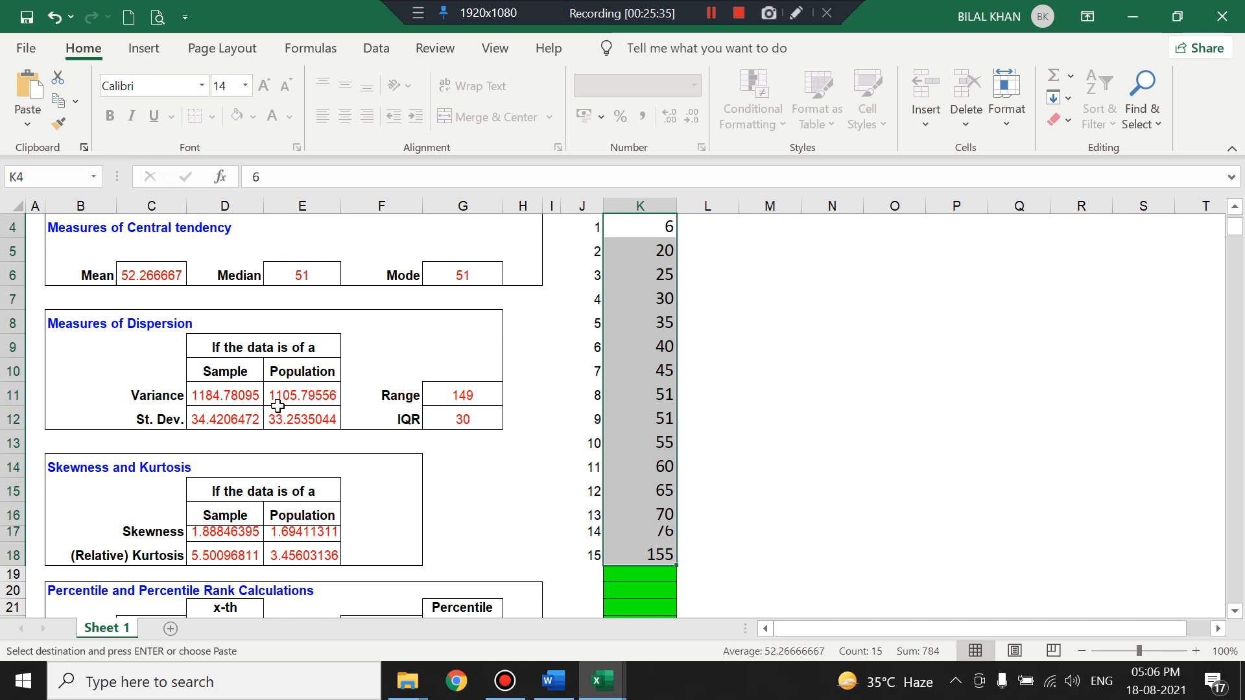
pyautogui.click(222, 412)
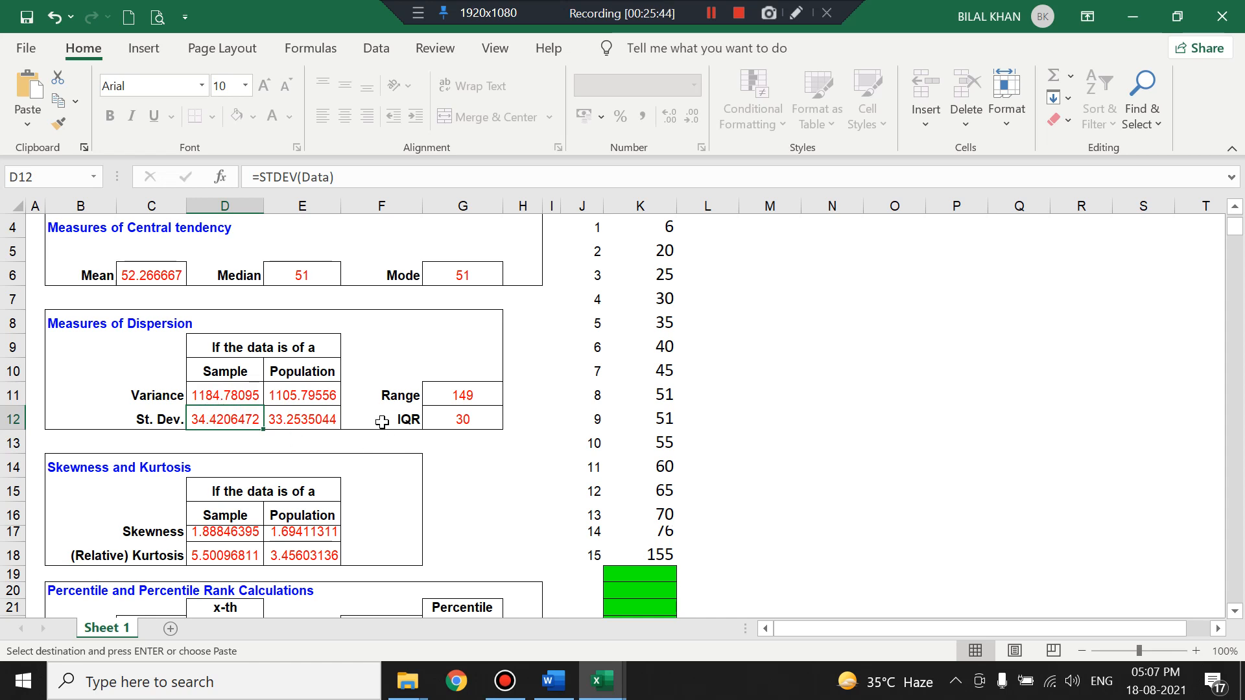
pyautogui.scroll(-5, 381, 422)
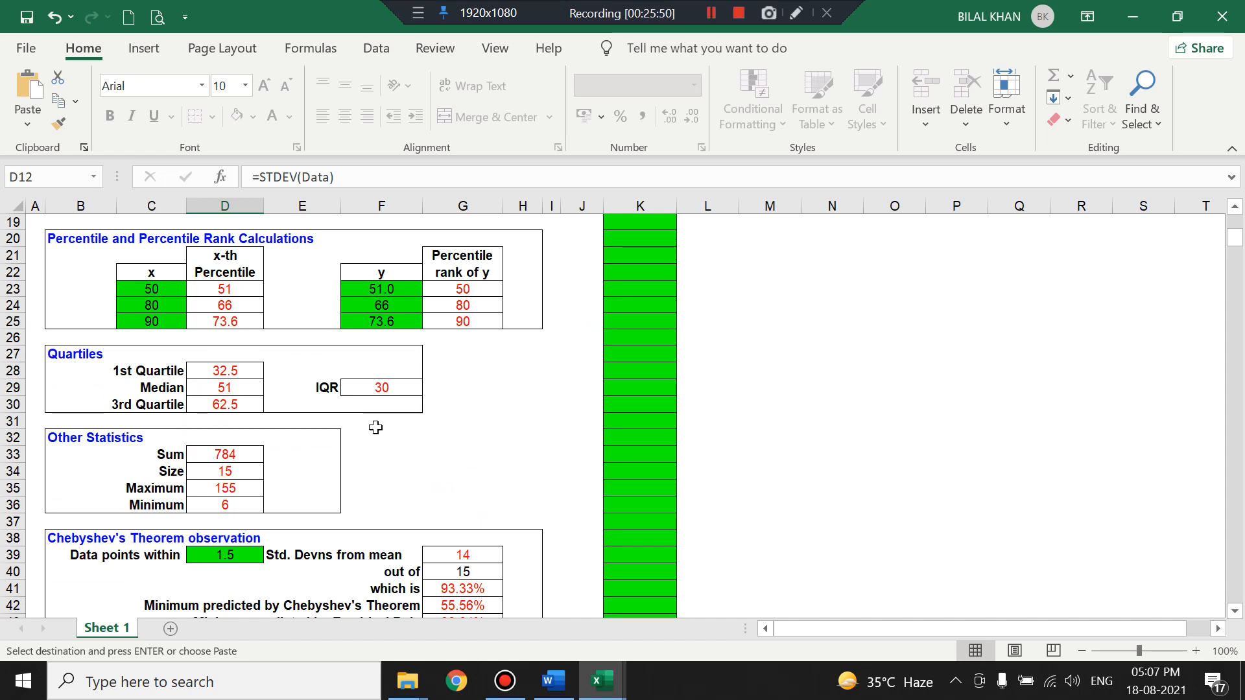
pyautogui.click(709, 13)
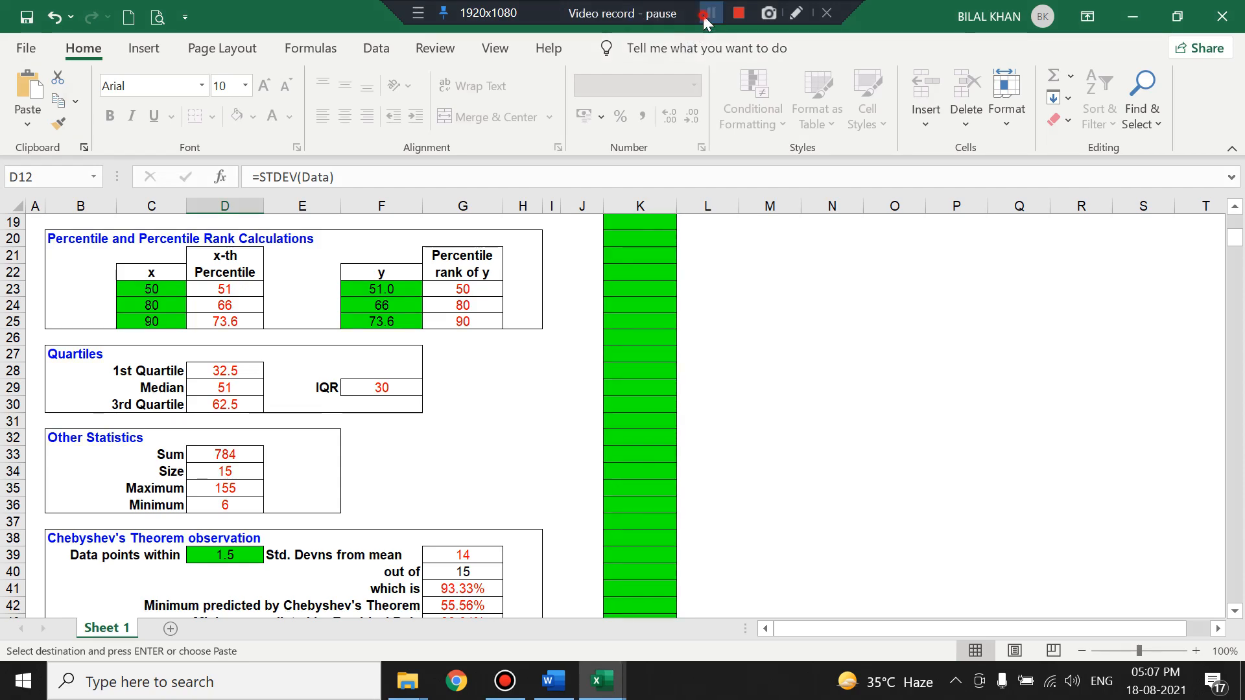